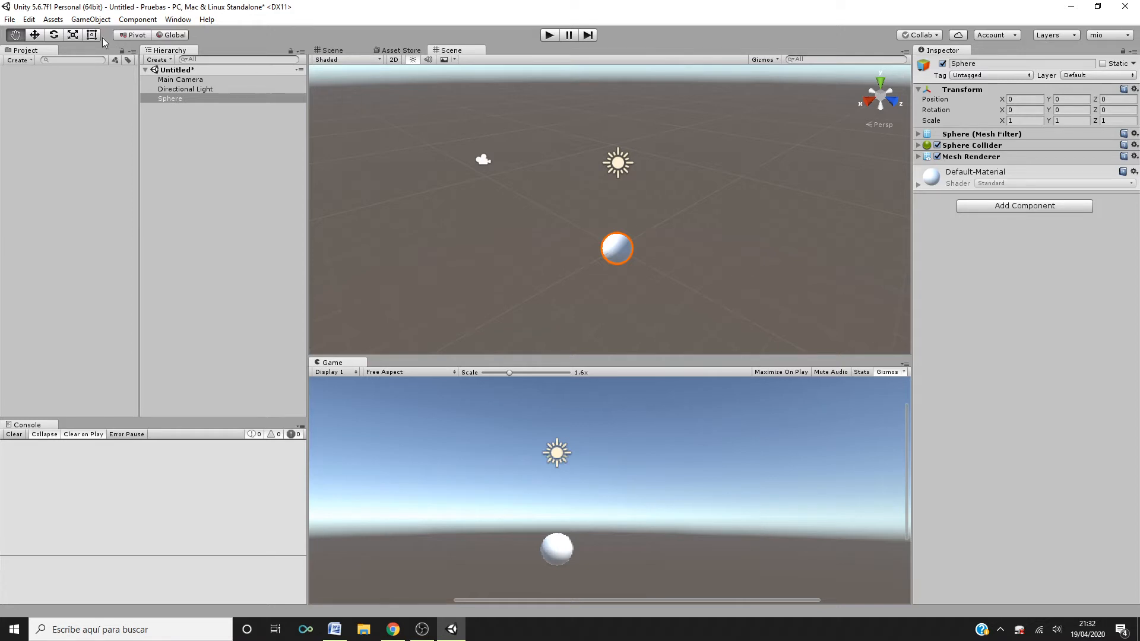
- Open the editor preferences and inspect the Playmode tint colour in the Colors settings
click(33, 19)
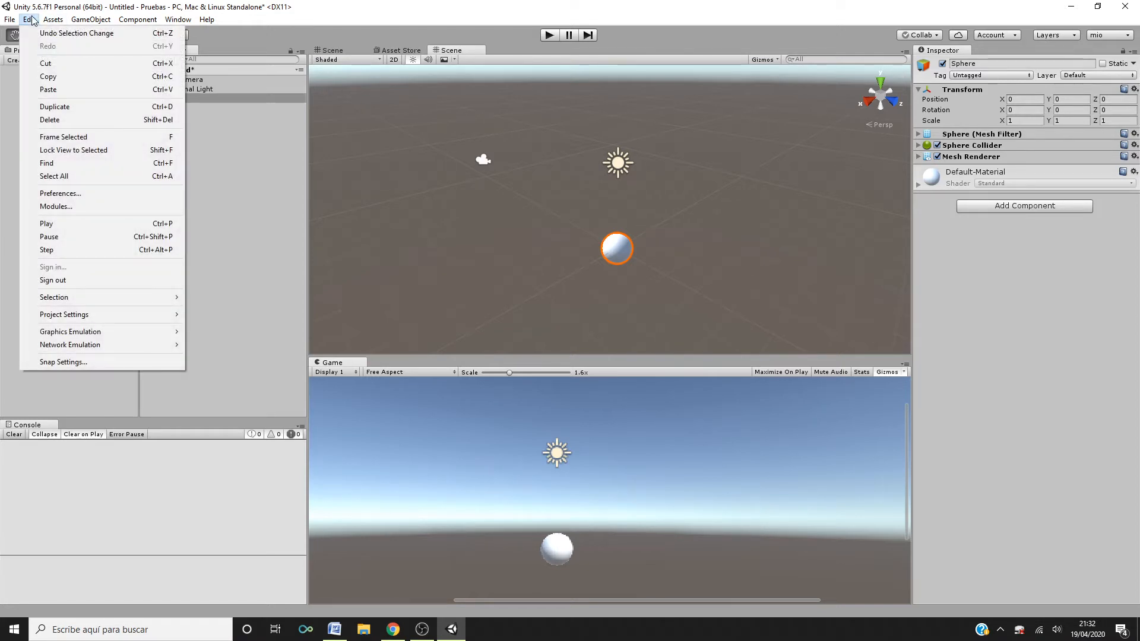
click(60, 194)
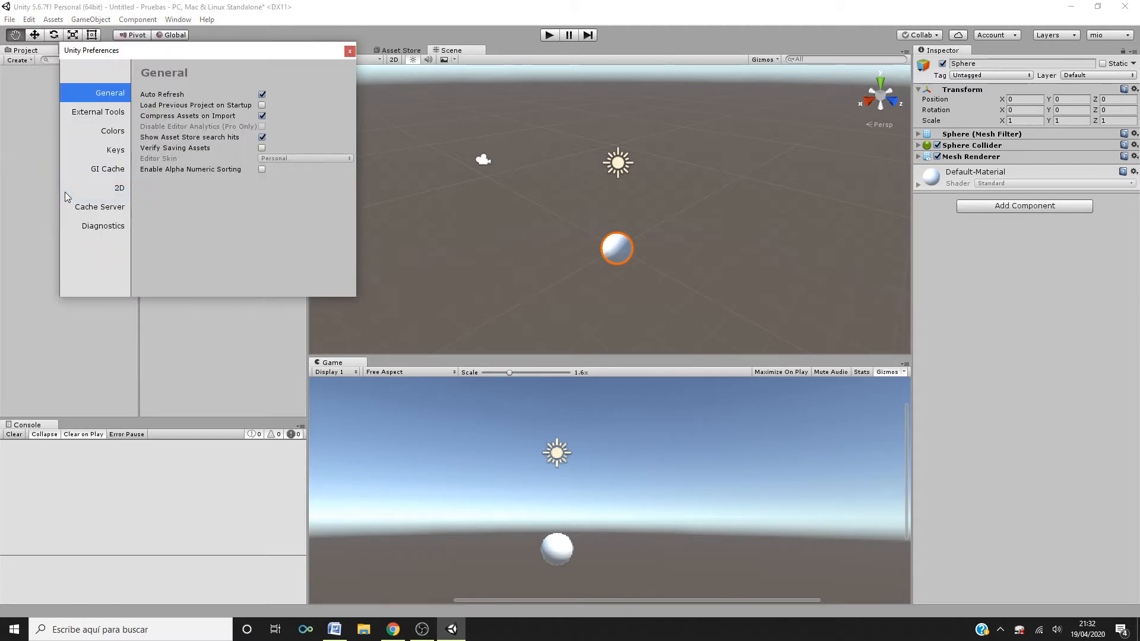
click(117, 132)
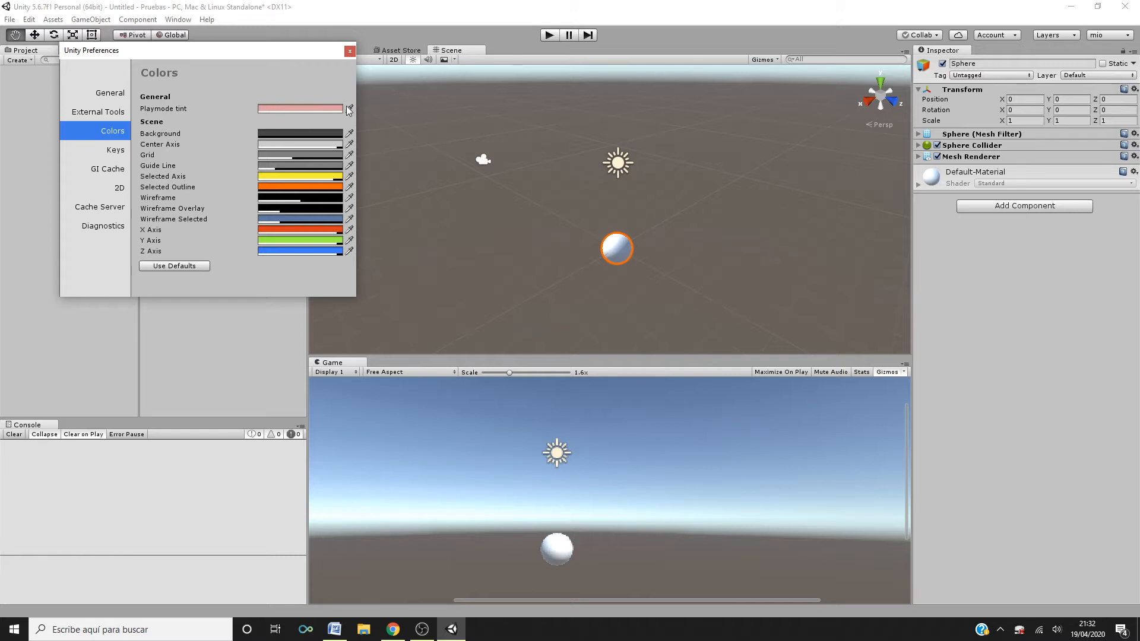
click(325, 108)
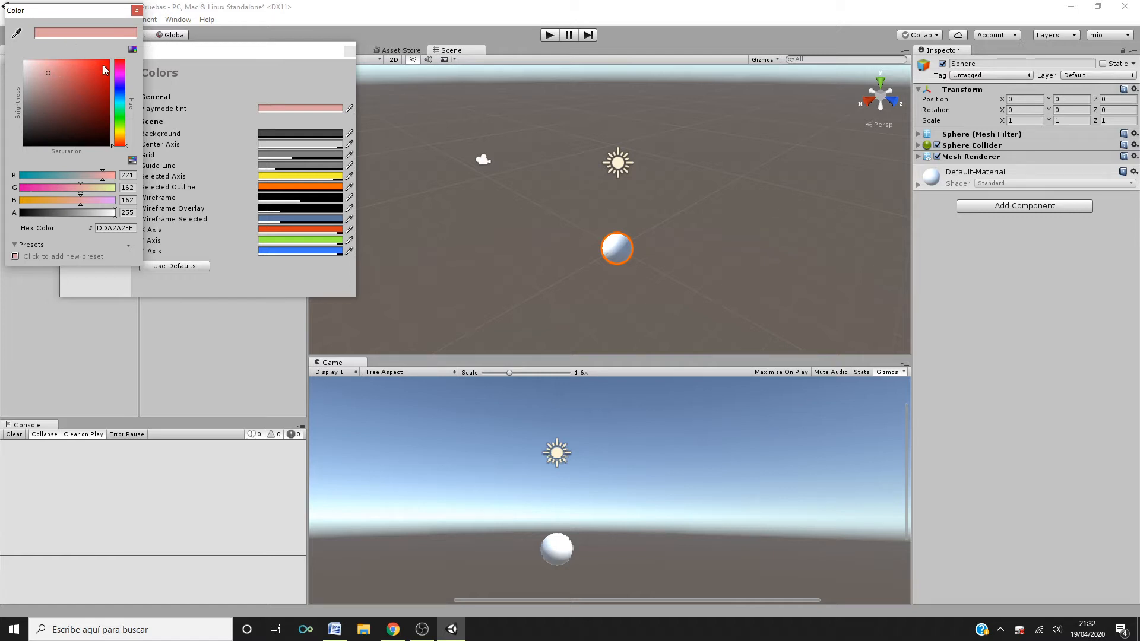
click(137, 10)
click(187, 324)
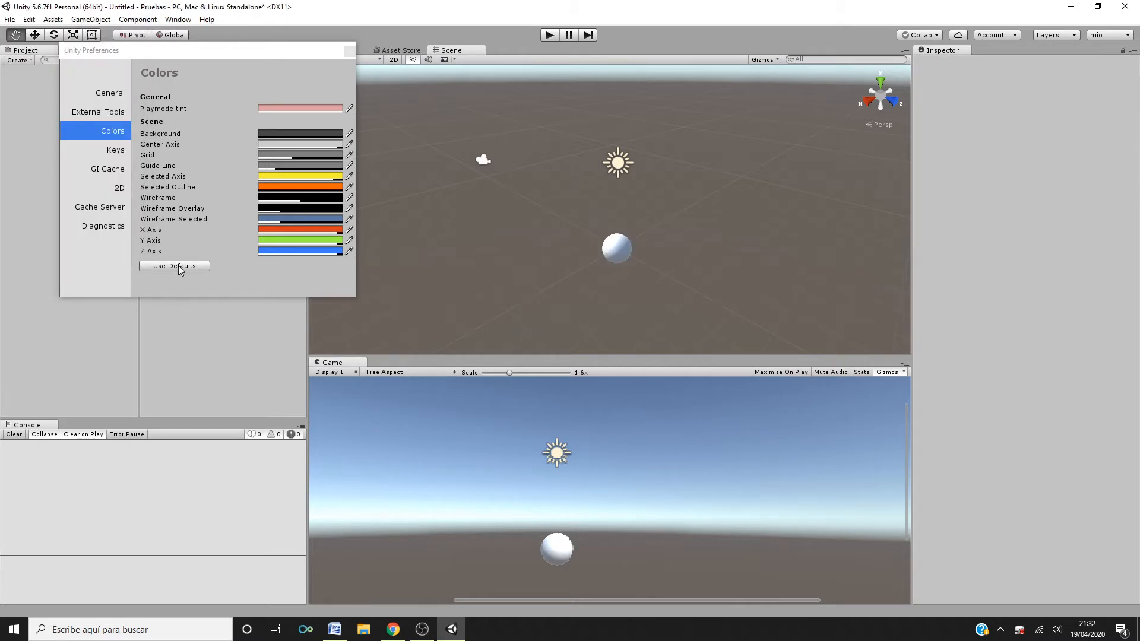
click(179, 287)
click(349, 51)
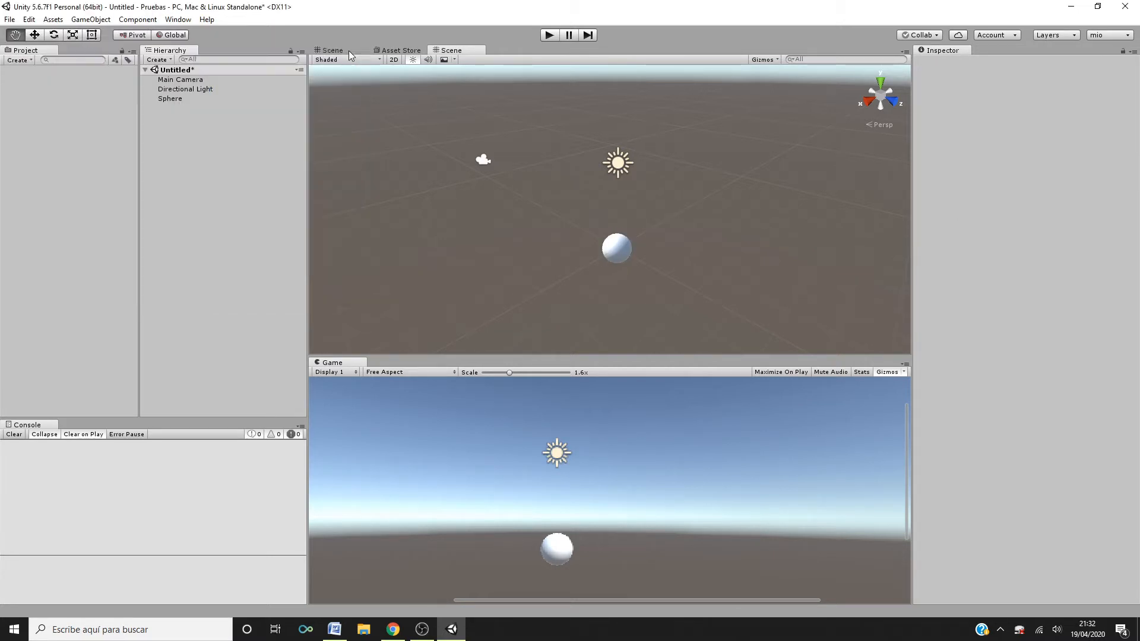
- Enter Play mode, set the Sphere's X position to 10, and stop playing
click(551, 34)
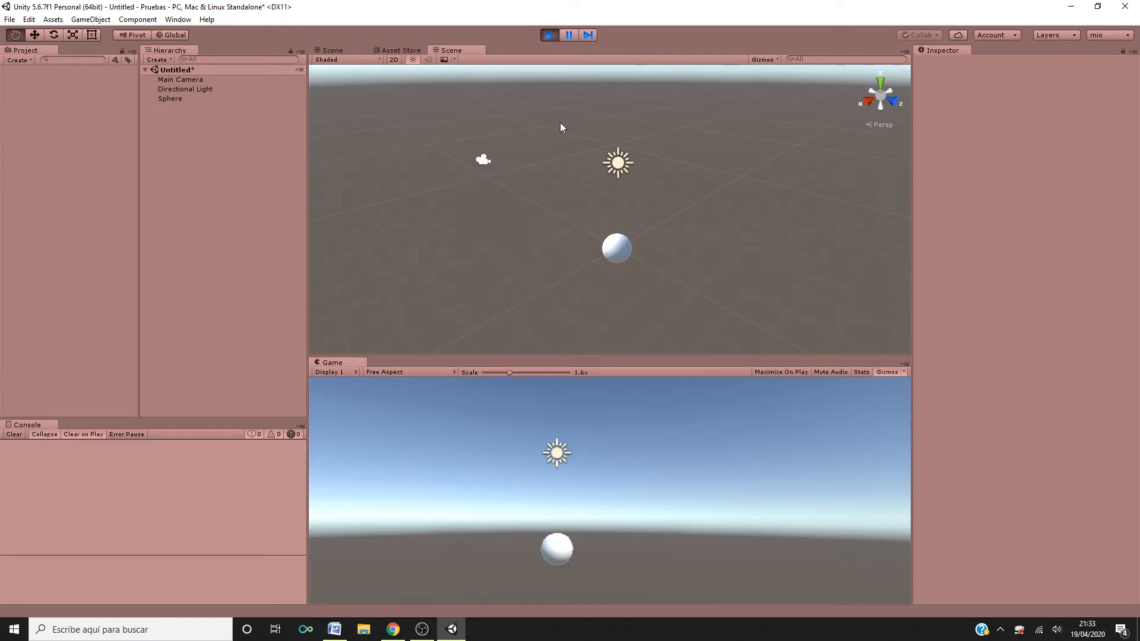
click(186, 99)
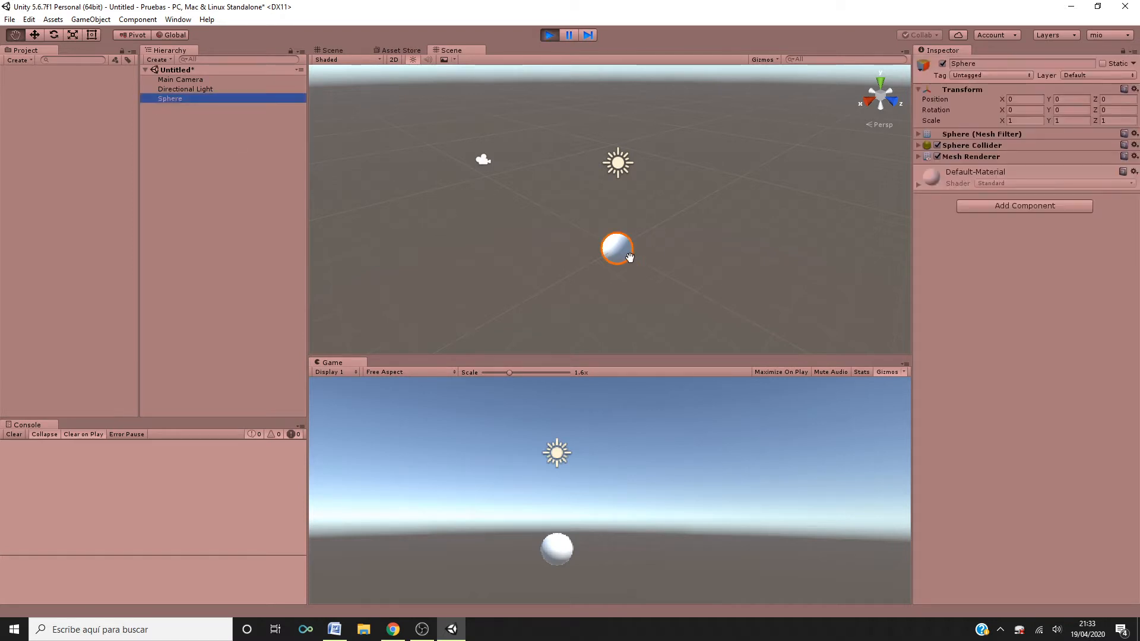
click(1024, 99)
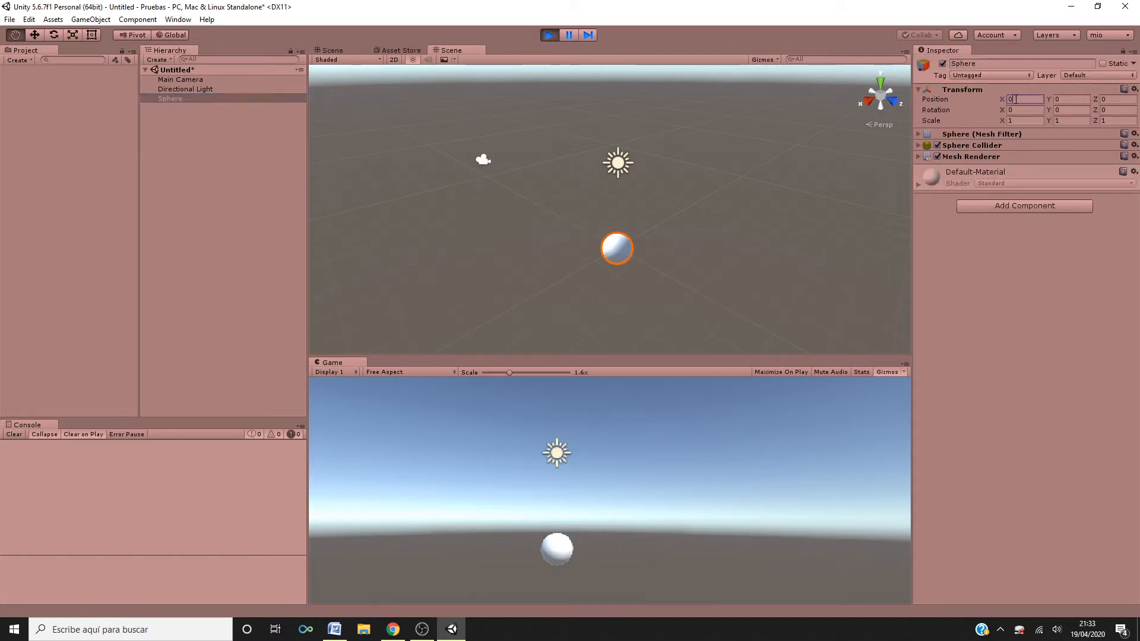
text(10)
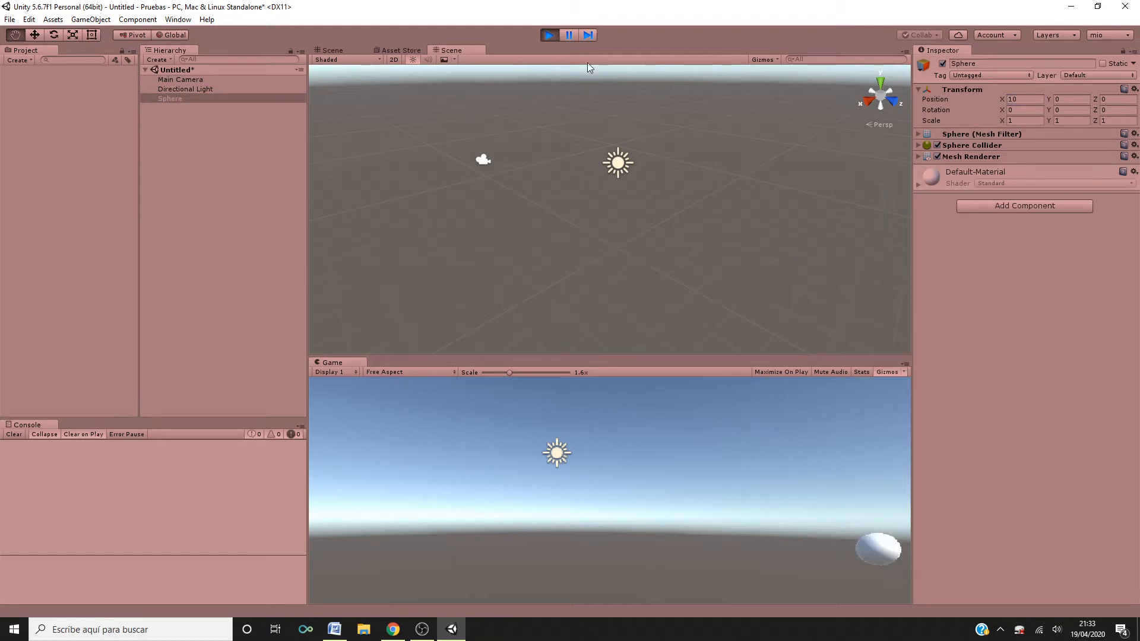
click(549, 35)
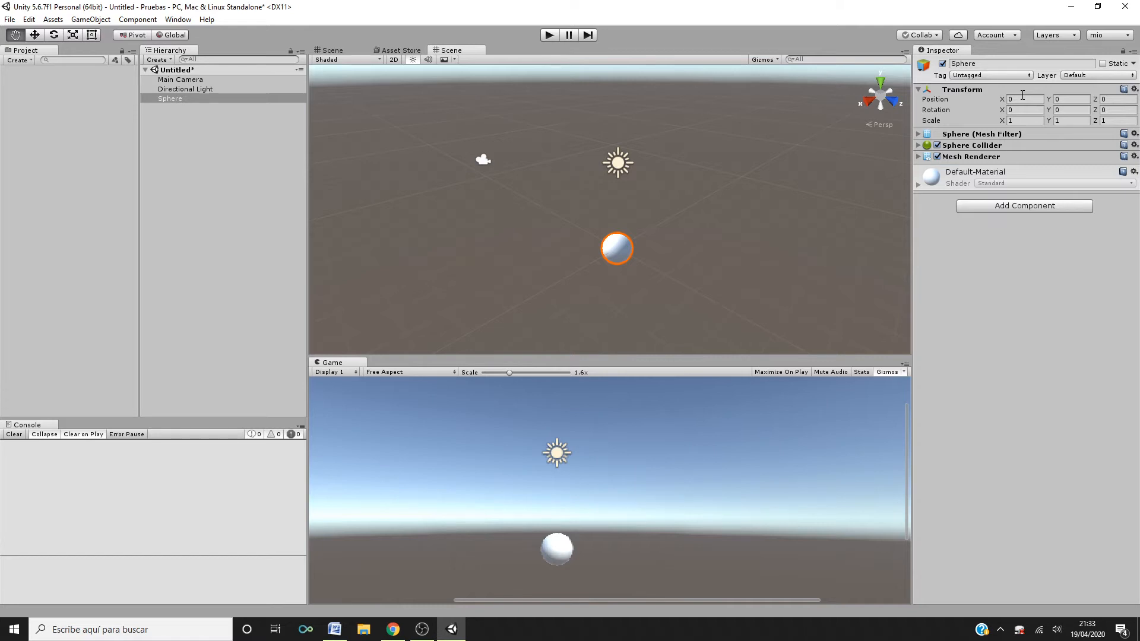
- Enter Play mode and drag the Sphere to about X 4.31 in the scene
click(1134, 89)
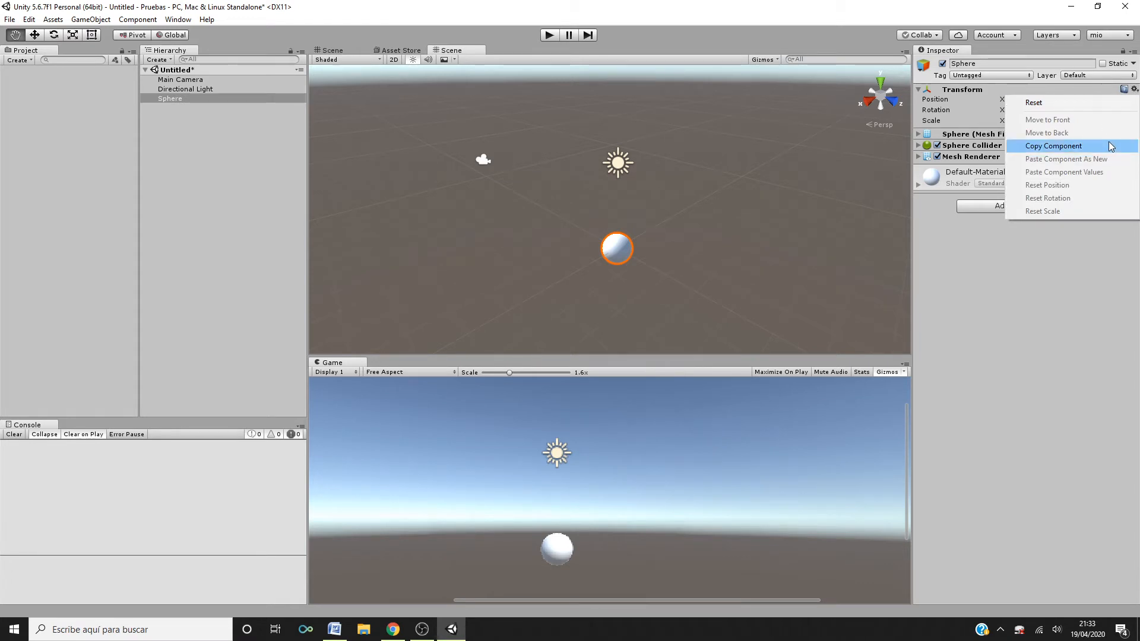
click(1070, 278)
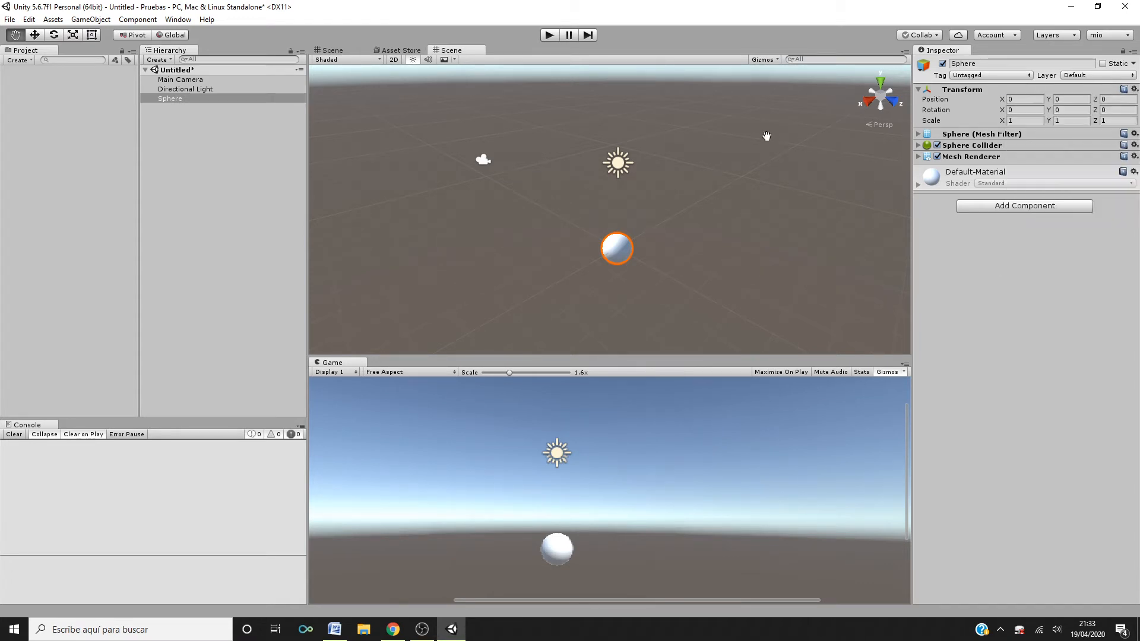
click(549, 35)
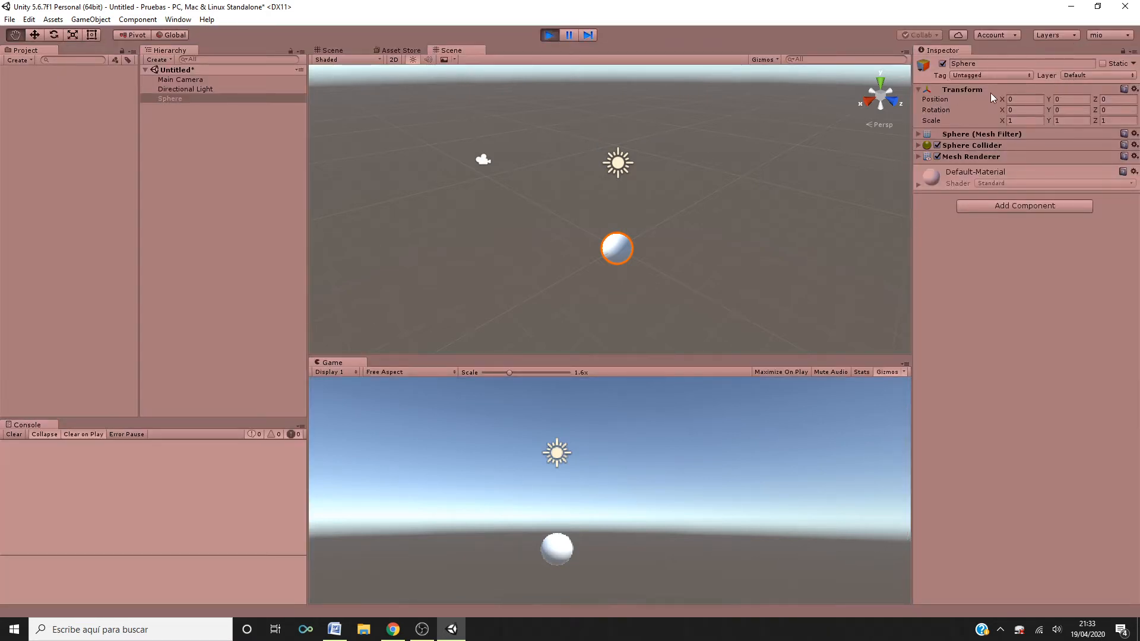
drag(638, 240, 427, 319)
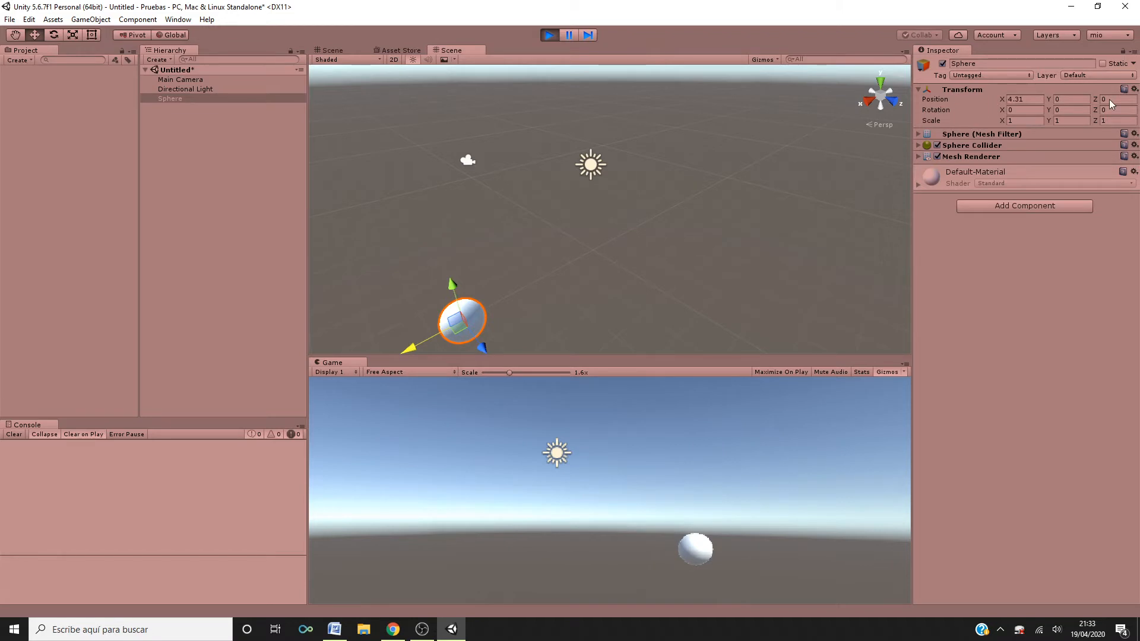
- Copy the Sphere's Transform component in Play mode, stop playing, and paste the component values back
click(1134, 89)
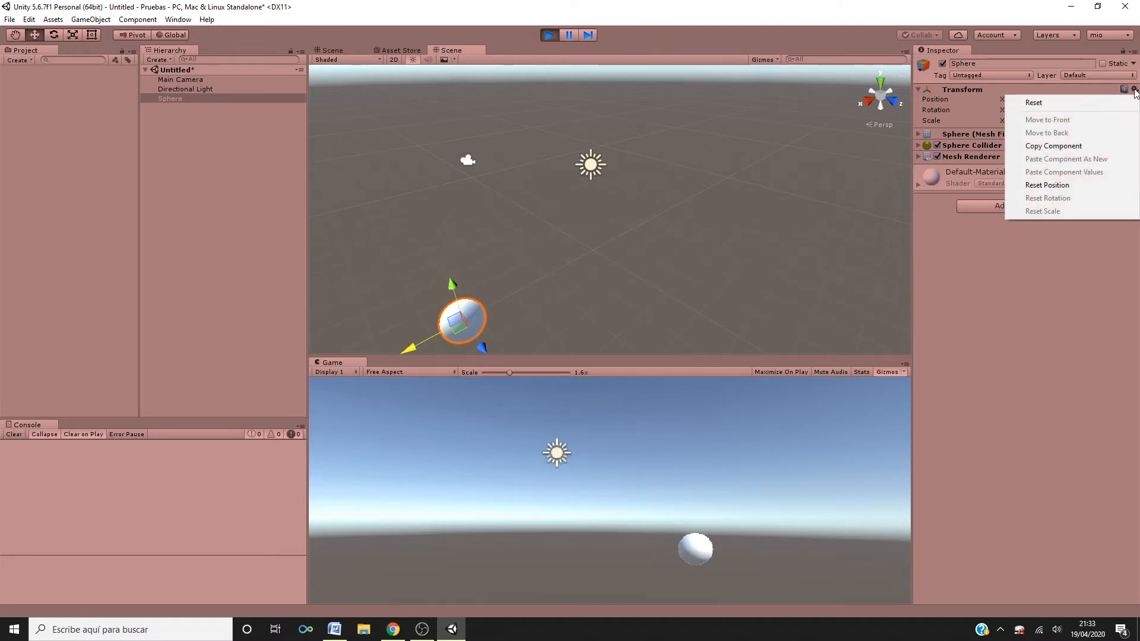
click(1081, 148)
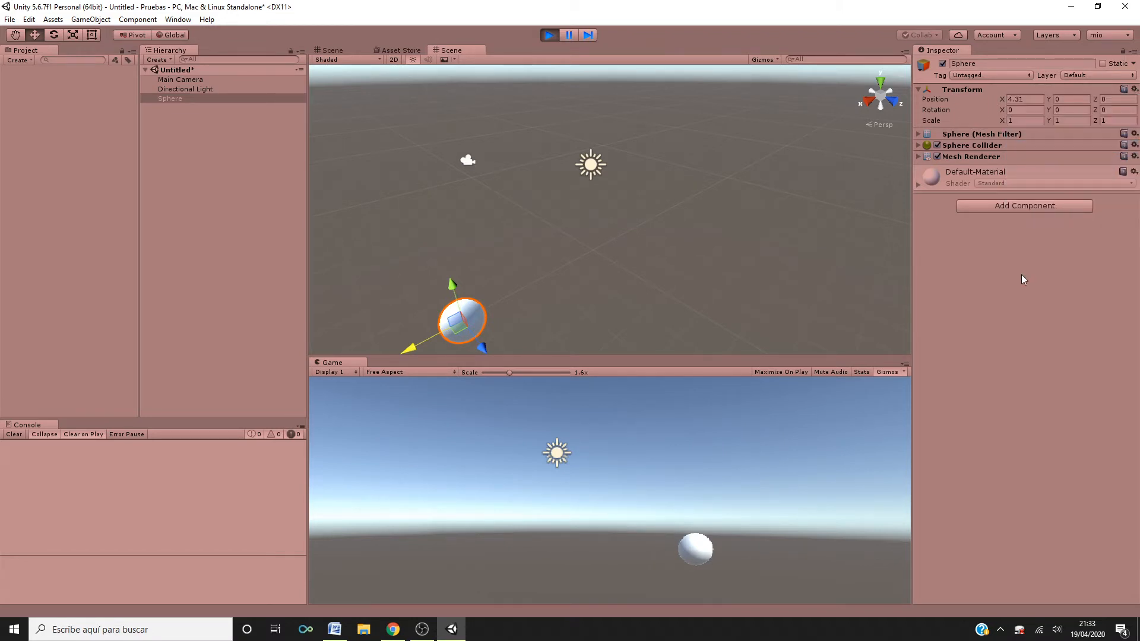
click(550, 34)
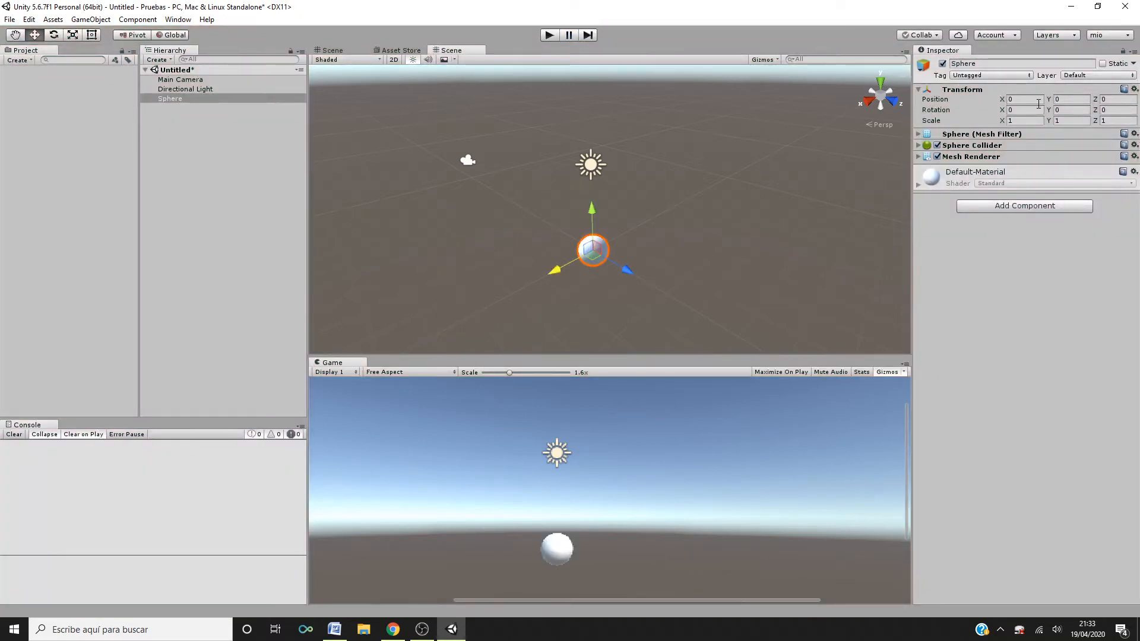
click(1135, 89)
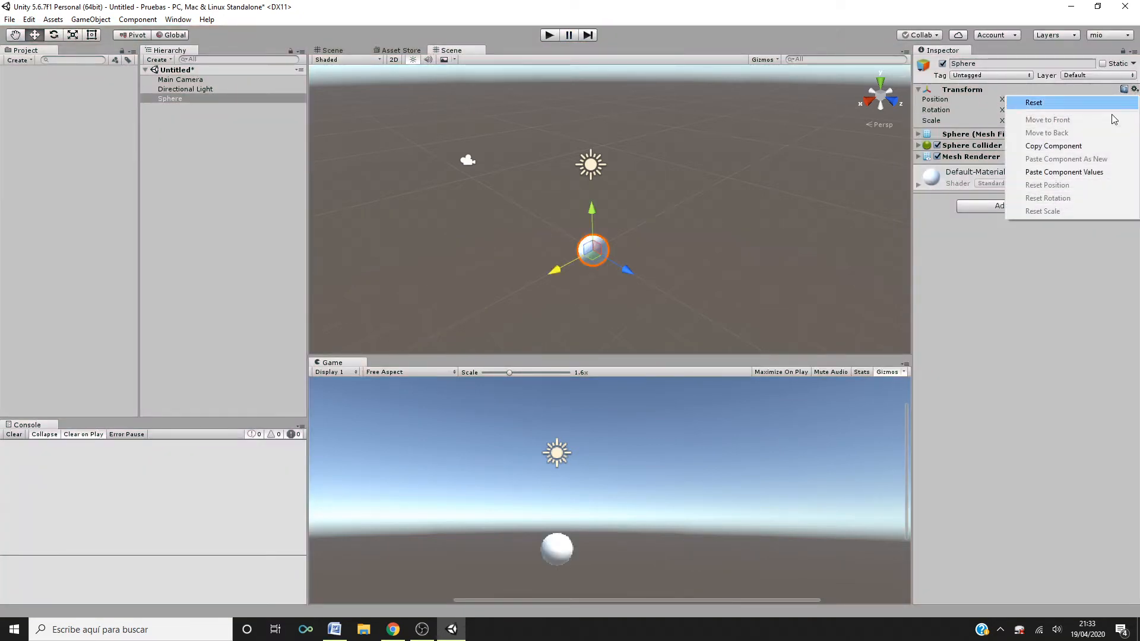
click(1090, 173)
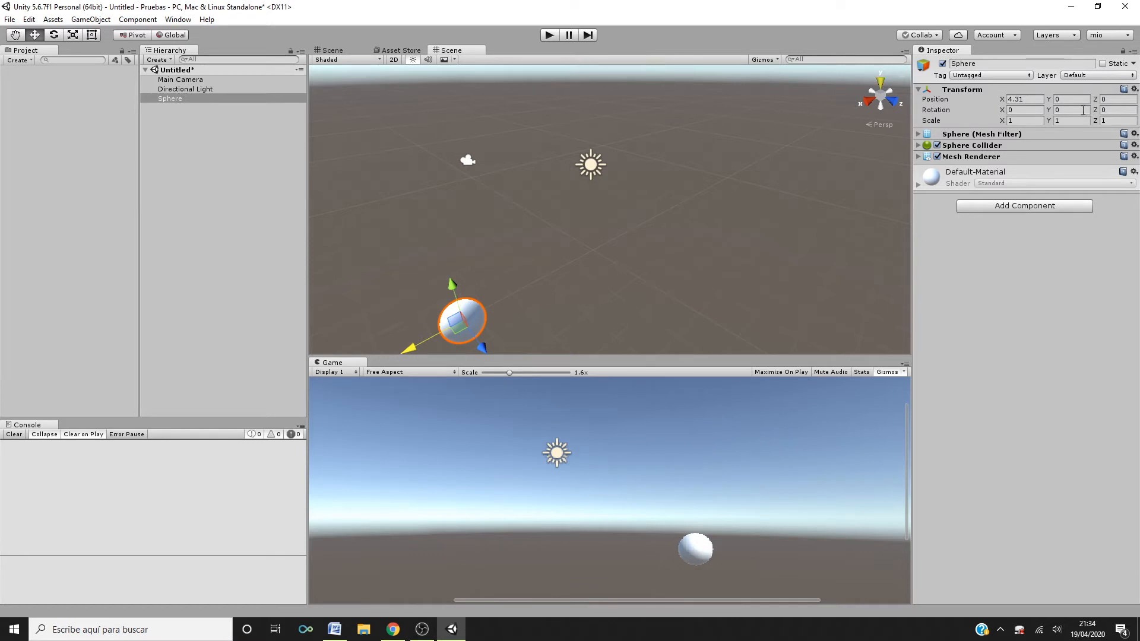
- Set the Sphere's X position to 0
click(1018, 99)
text(0)
key(Return)
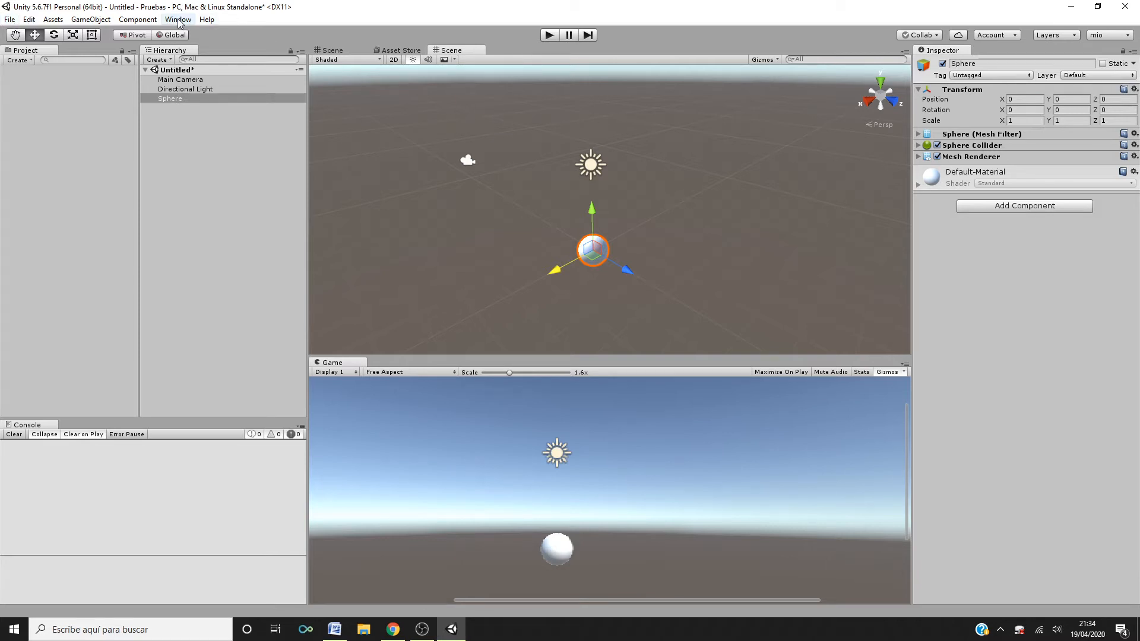
click(11, 20)
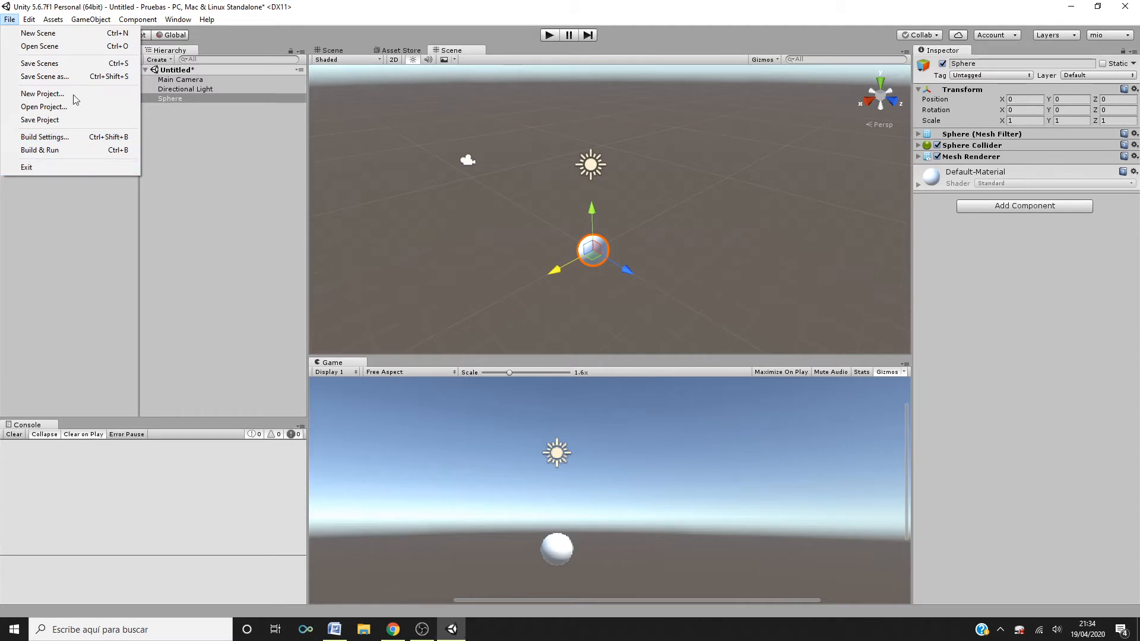
mouse_move(58, 24)
mouse_move(10, 20)
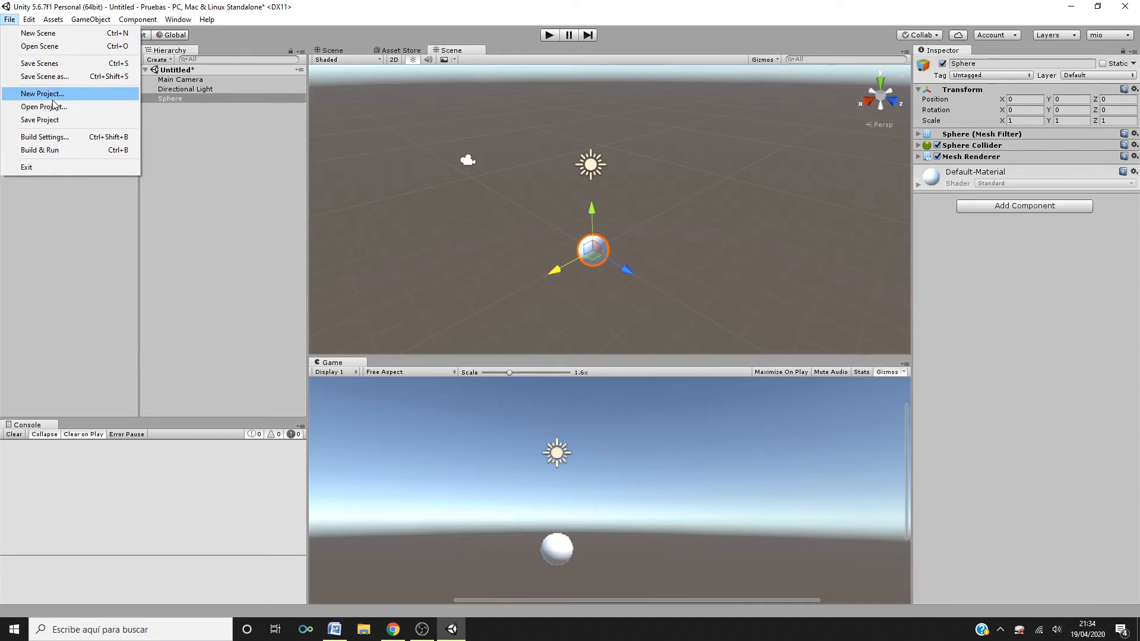
click(70, 229)
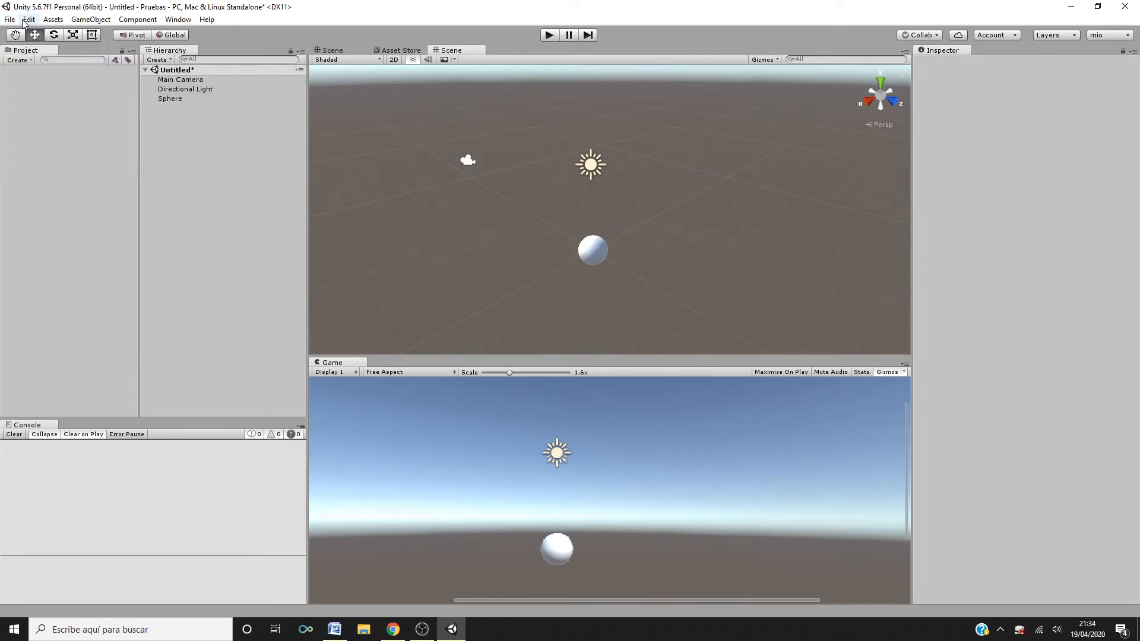
- Open the editor preferences and review the External Tools settings
click(28, 22)
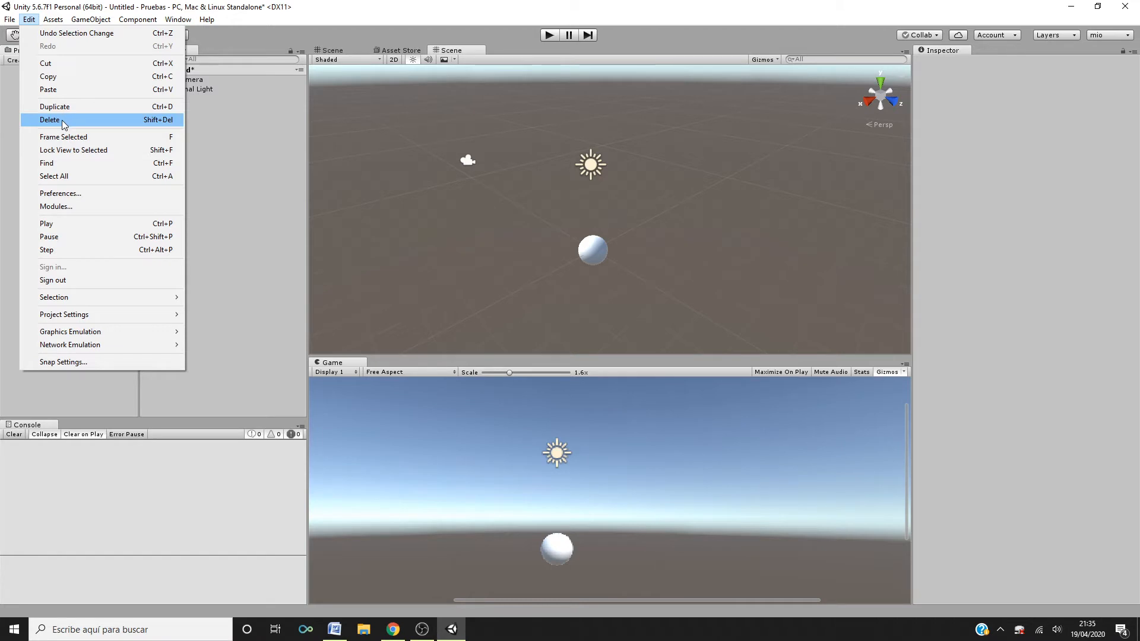
click(63, 196)
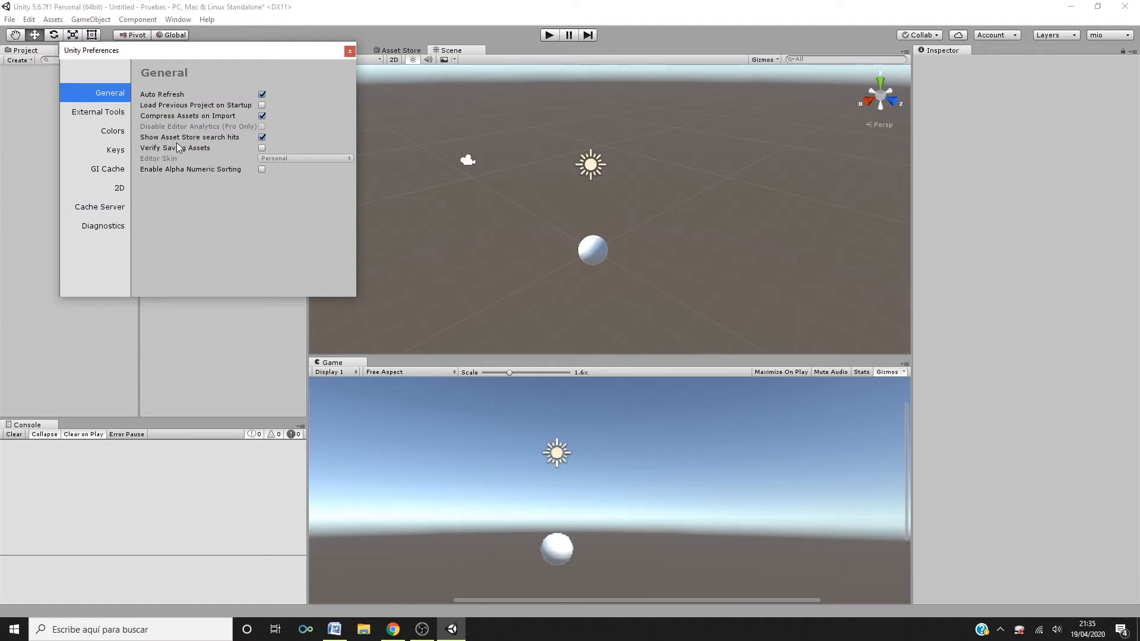
click(124, 115)
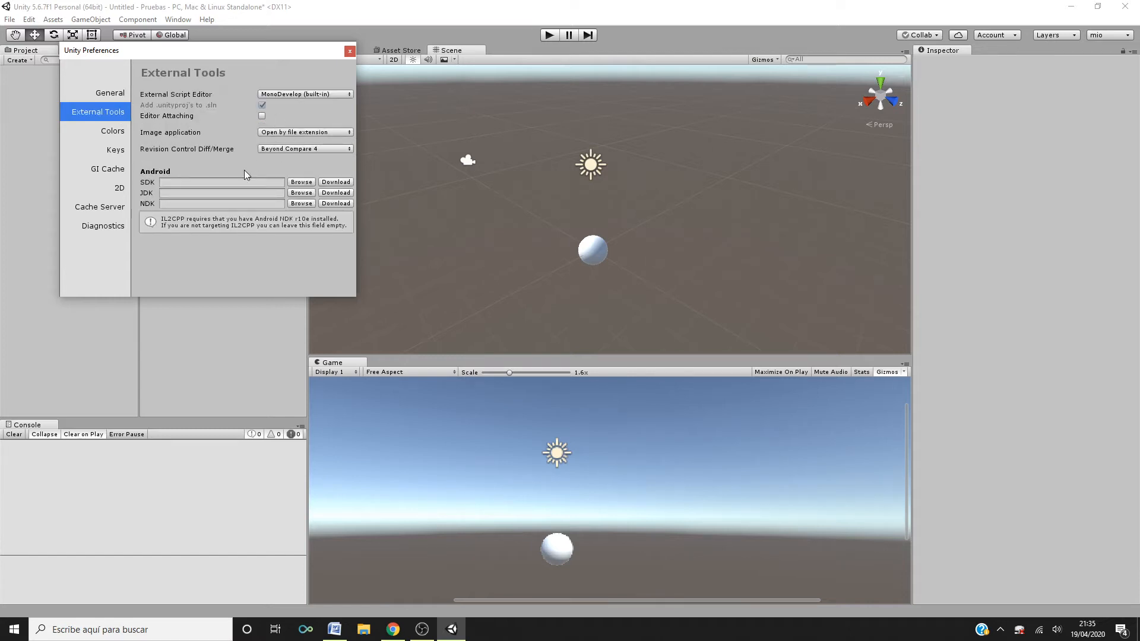
click(349, 51)
- Browse the Assets menu and its context-menu equivalent, open the Import New Asset dialog, and cancel it
click(53, 20)
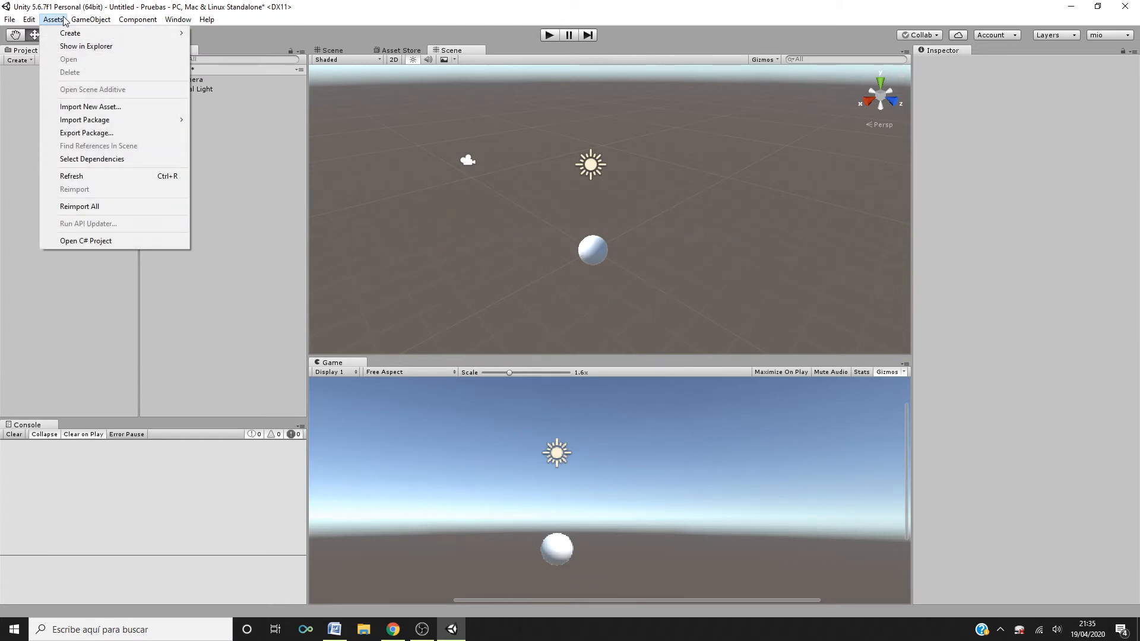
click(20, 79)
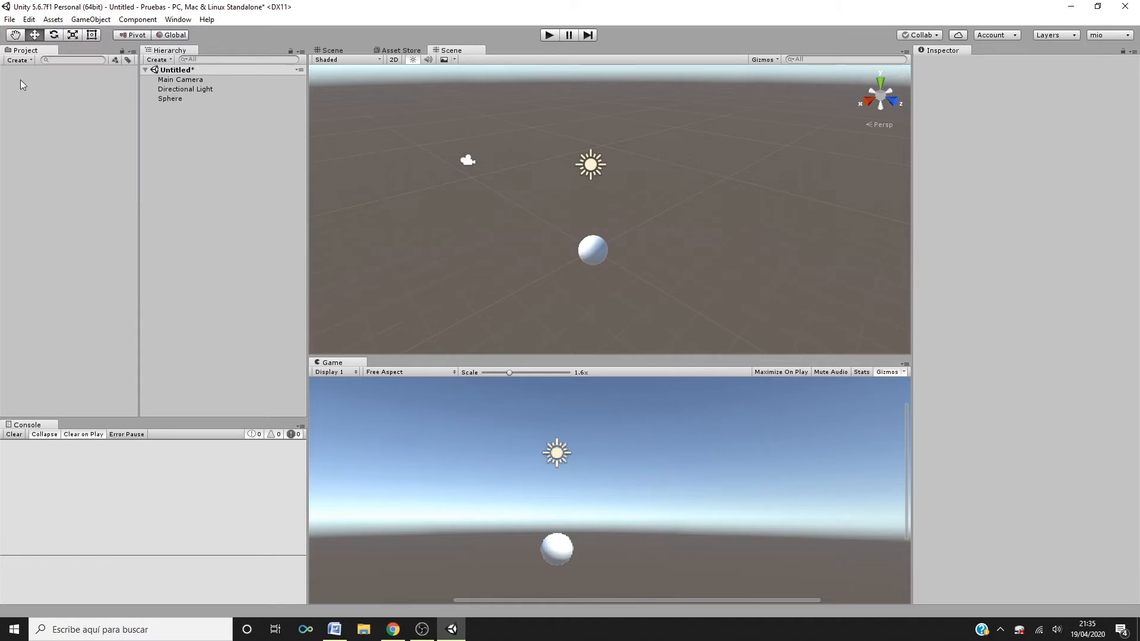
right_click(21, 79)
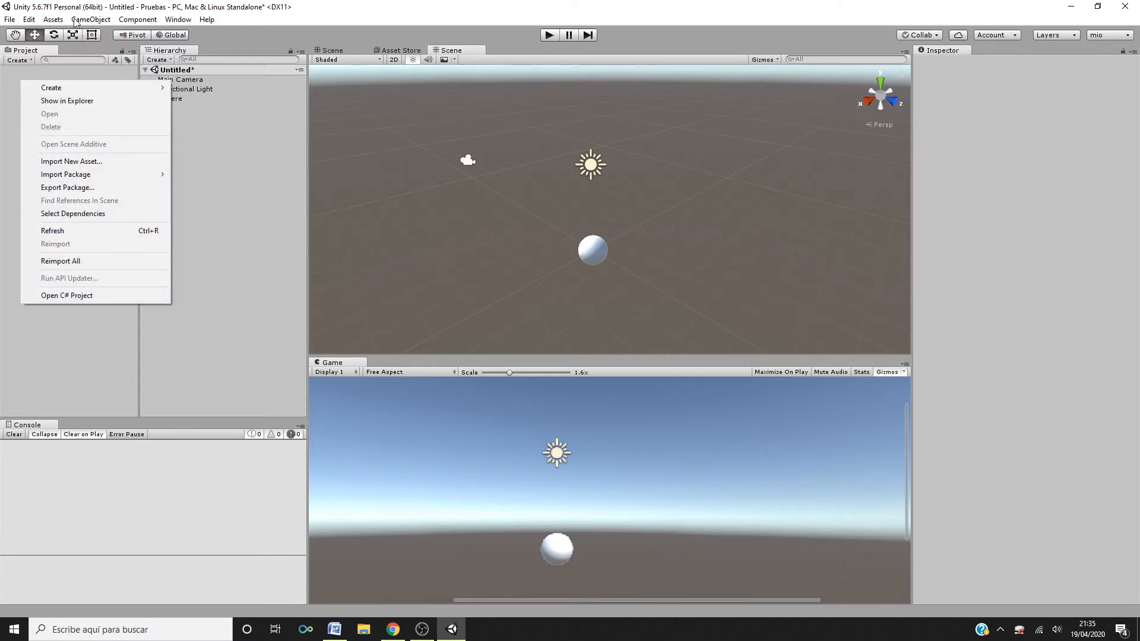
click(54, 20)
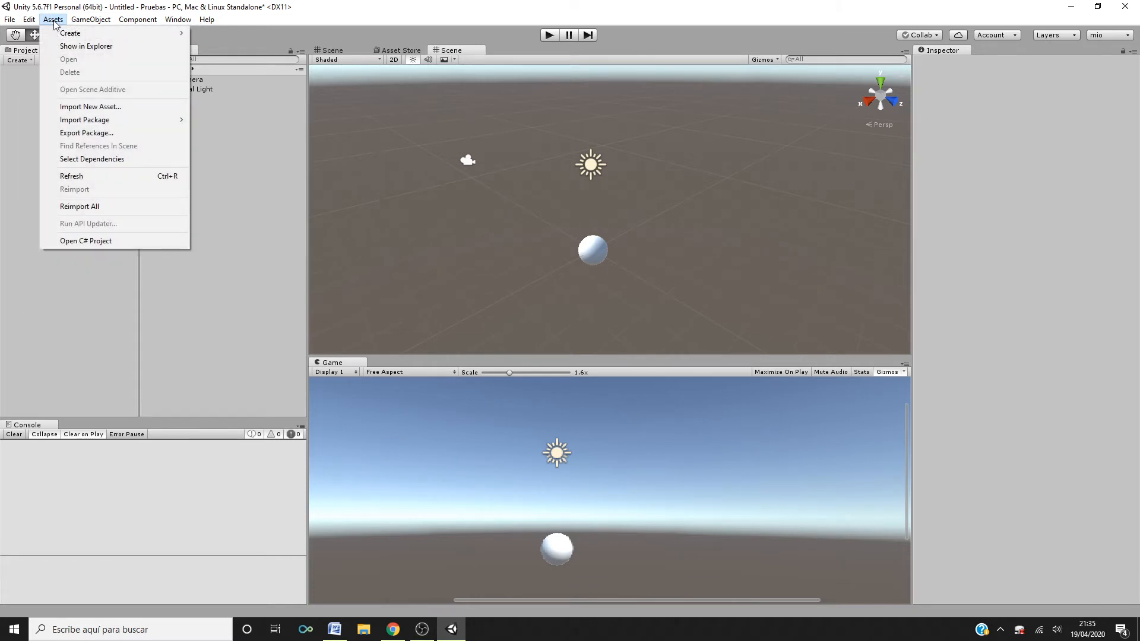
mouse_move(74, 34)
click(107, 108)
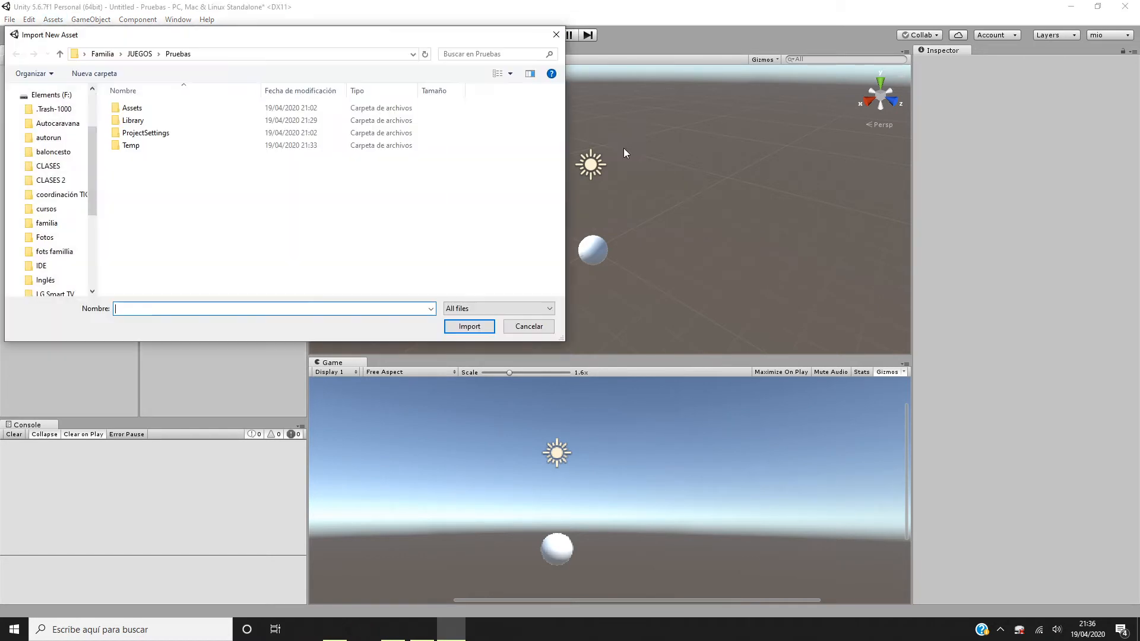
click(511, 324)
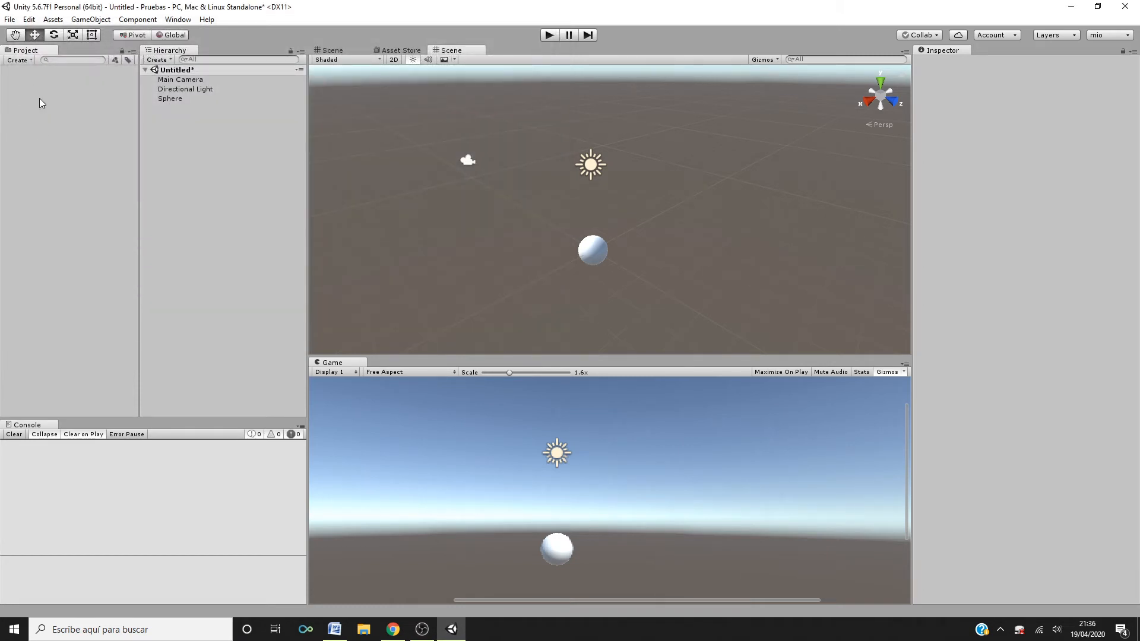
- Open the Import Custom Package dialog from the Assets menu and cancel it
click(53, 19)
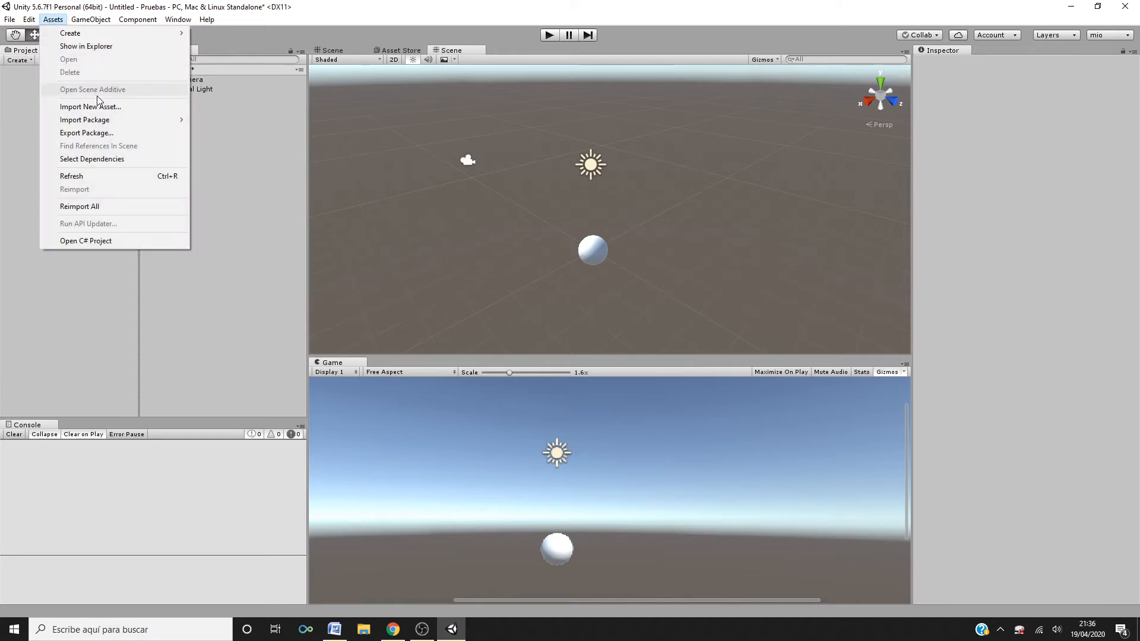
mouse_move(104, 123)
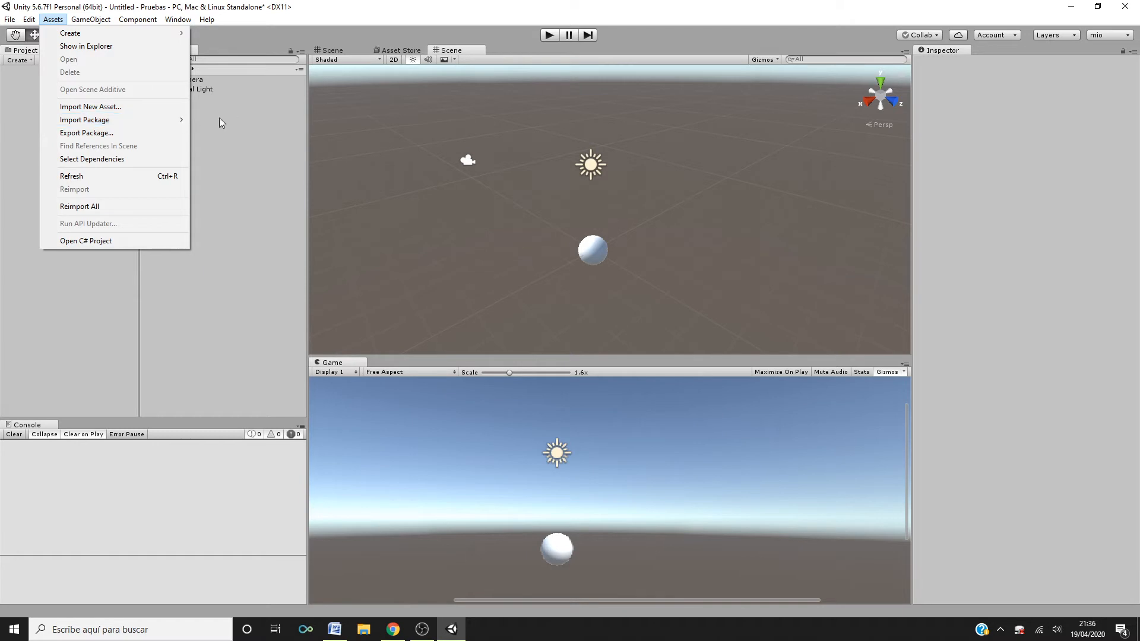
mouse_move(174, 119)
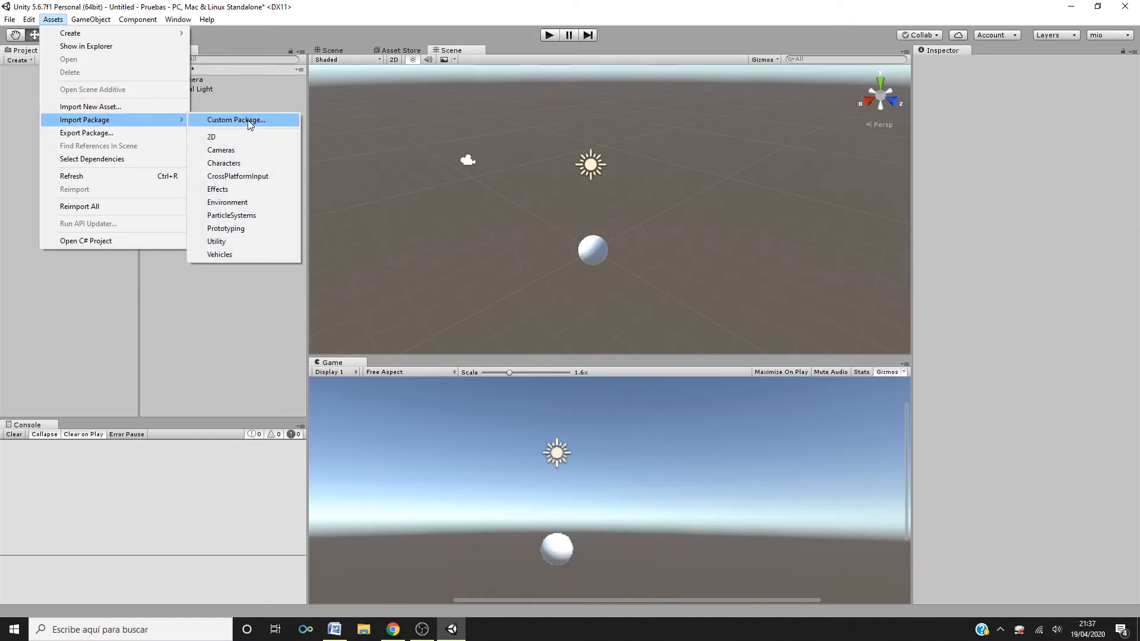
click(249, 123)
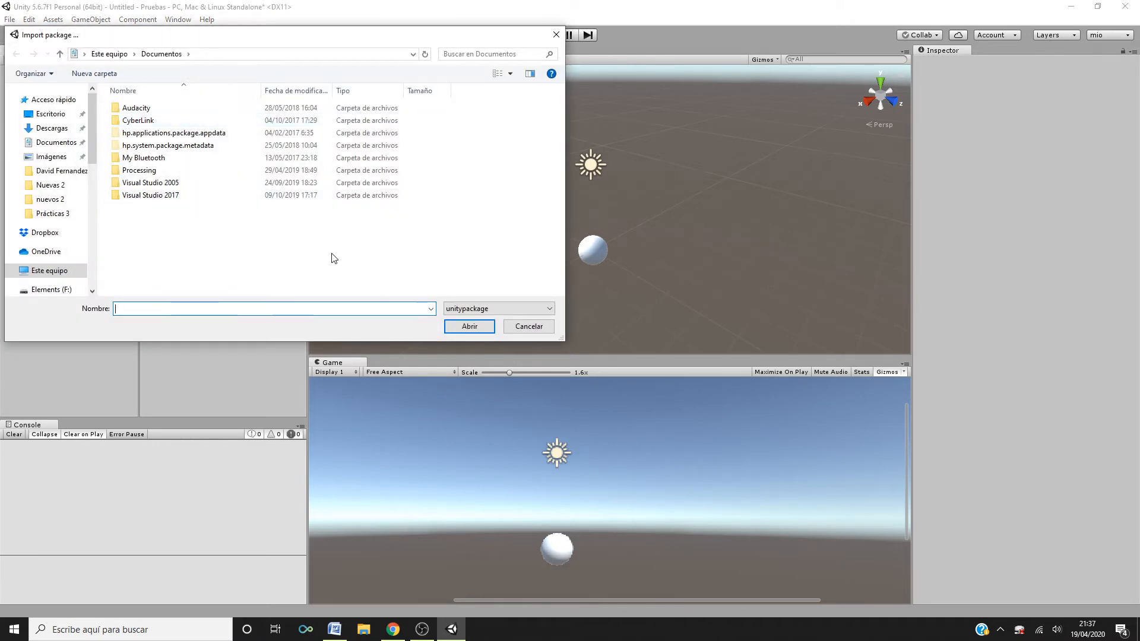
click(527, 326)
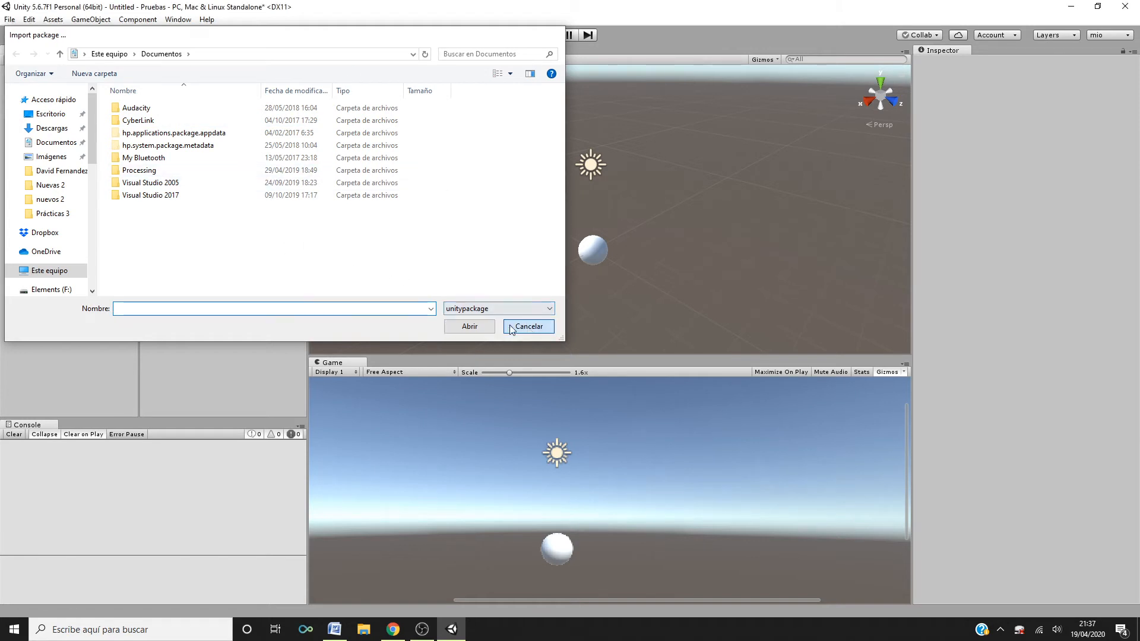
- Examine the remaining Assets menu options without choosing any
click(53, 19)
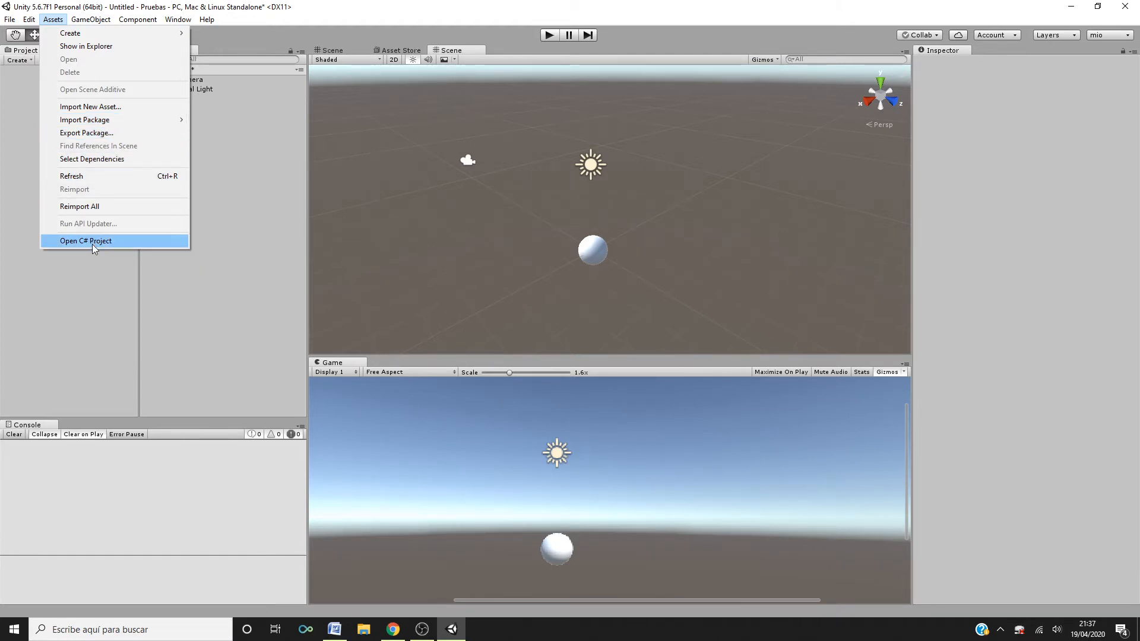
click(94, 283)
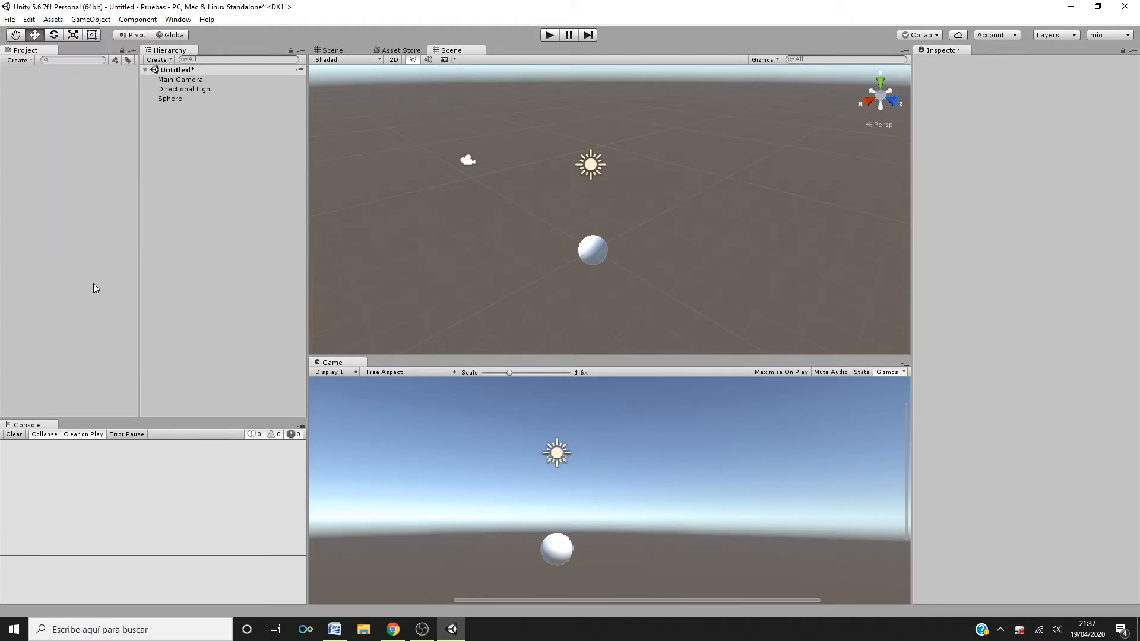
click(55, 21)
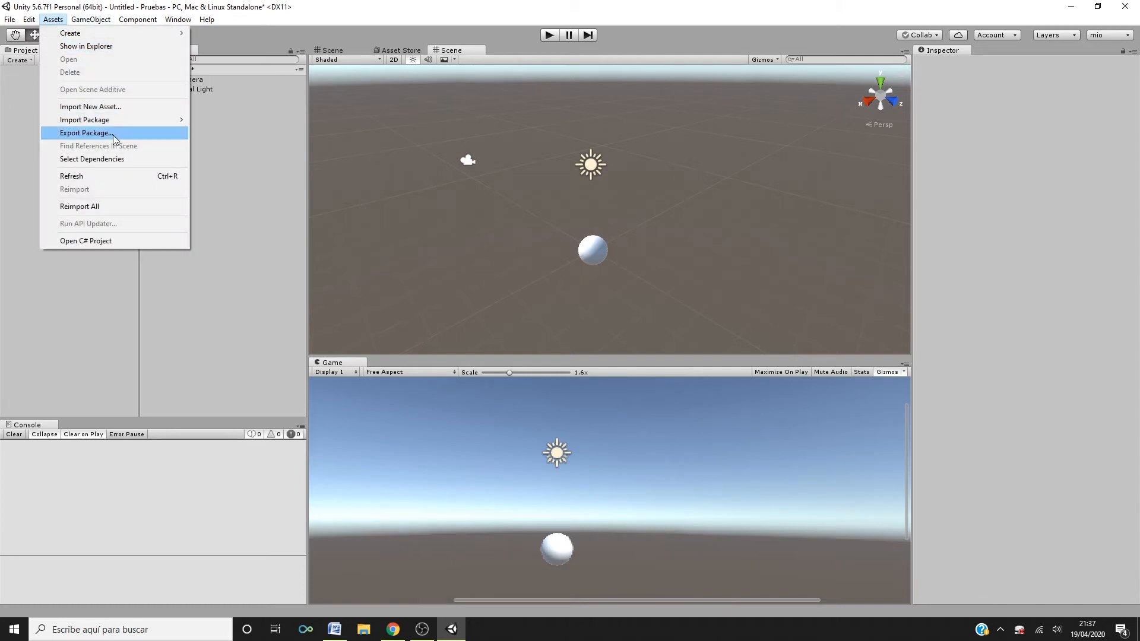
click(74, 291)
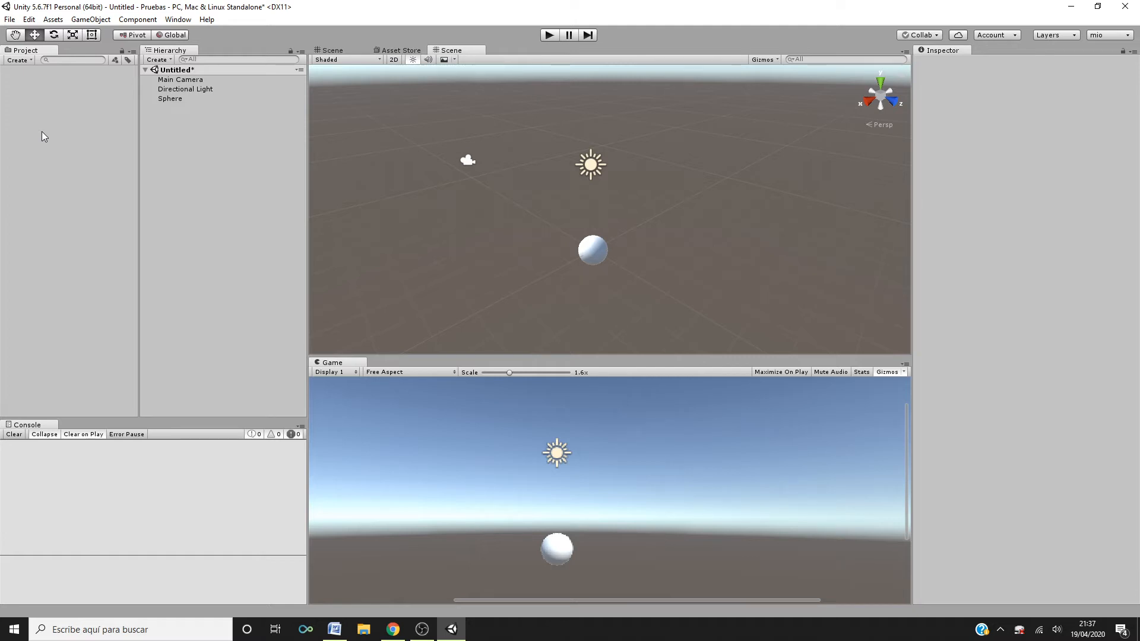
click(52, 21)
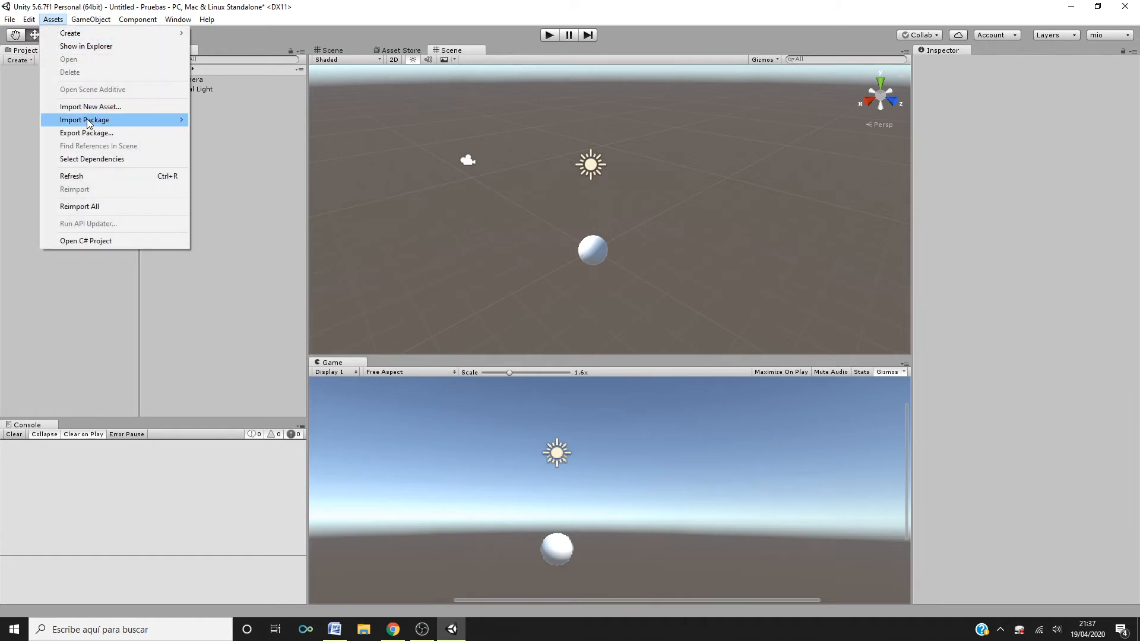
click(21, 112)
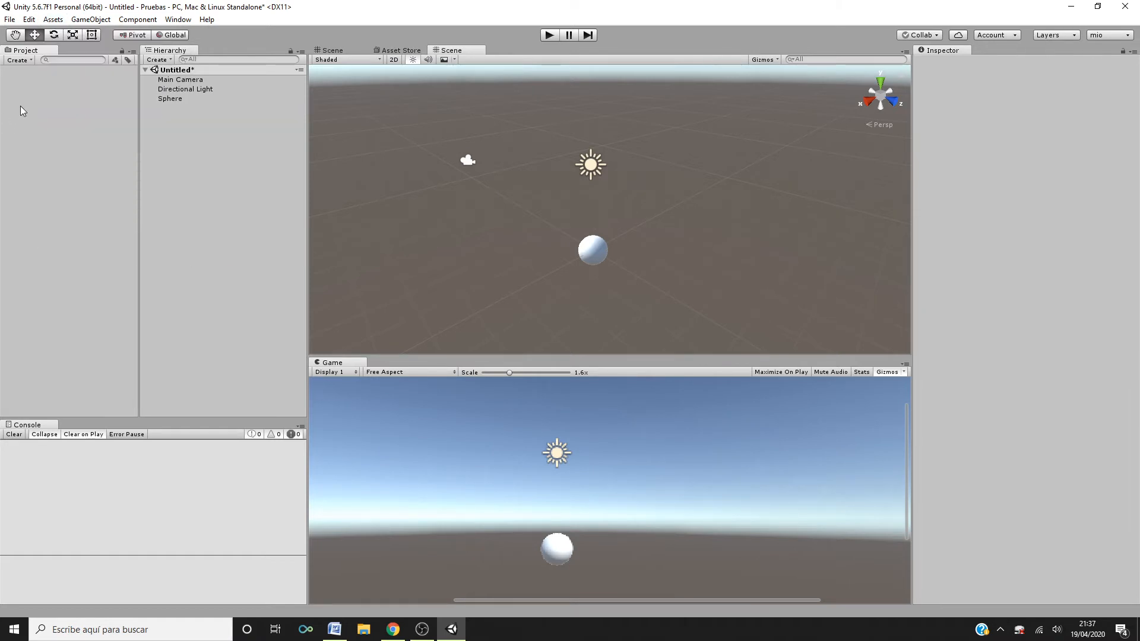
- Create an empty GameObject and move it to about X 0.48, Y 2.15, Z 3.18
click(98, 21)
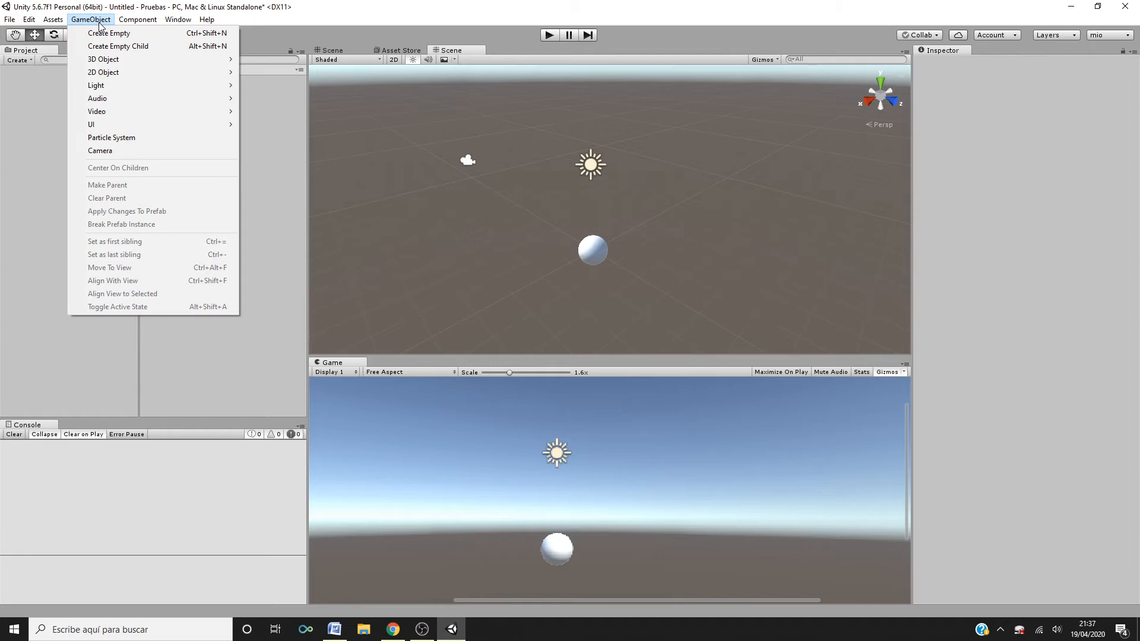
mouse_move(133, 60)
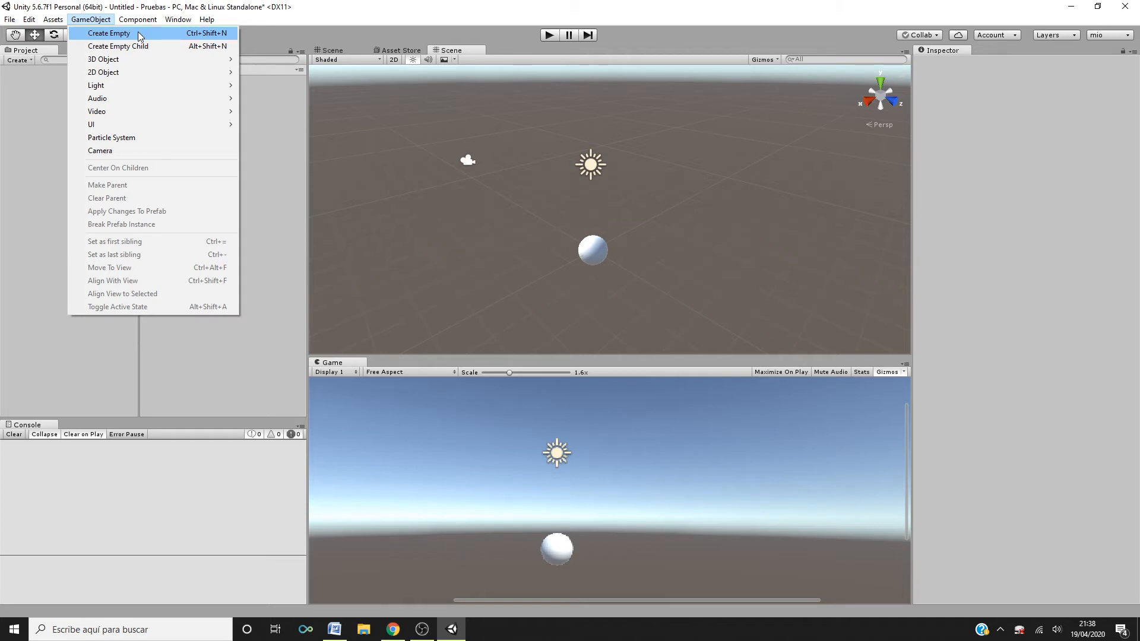
click(138, 33)
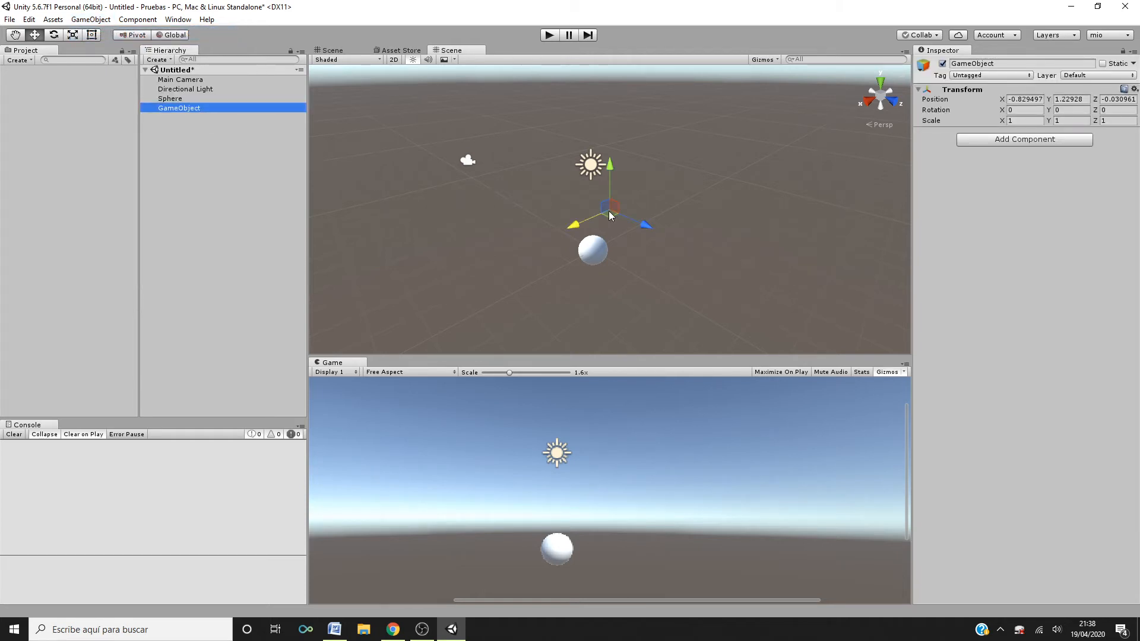
click(617, 238)
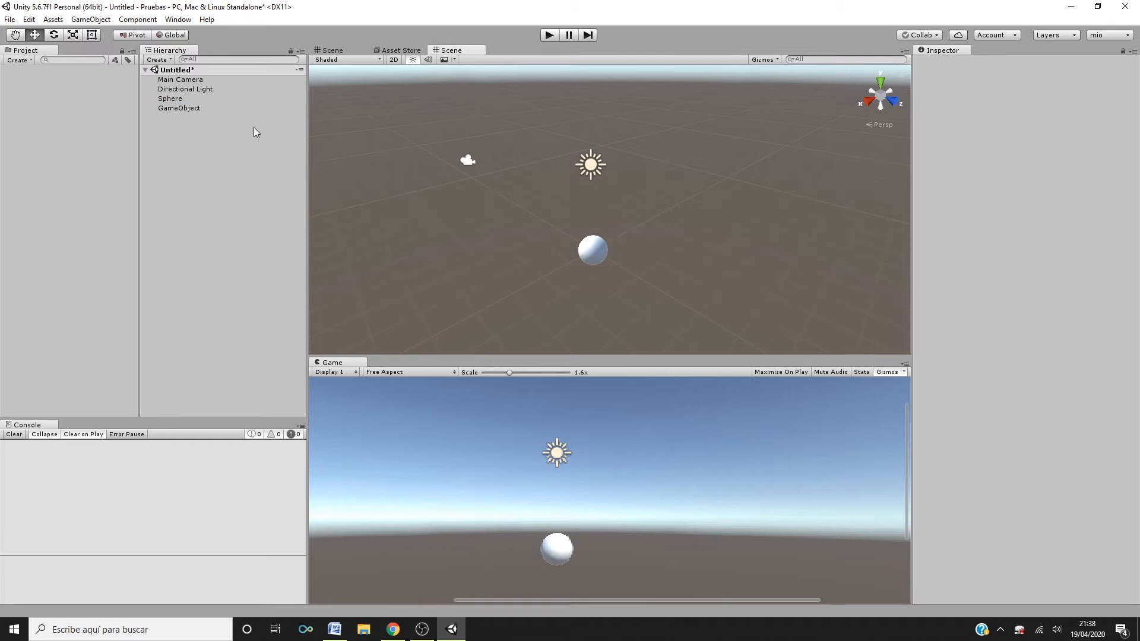
click(190, 108)
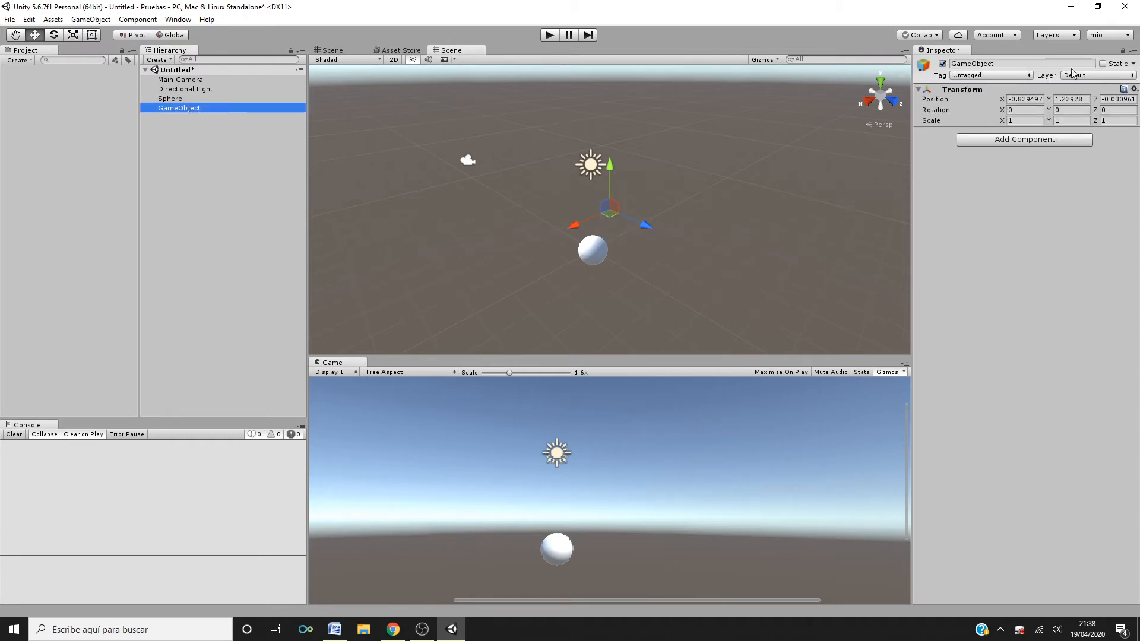
drag(648, 226, 649, 275)
drag(665, 227, 687, 203)
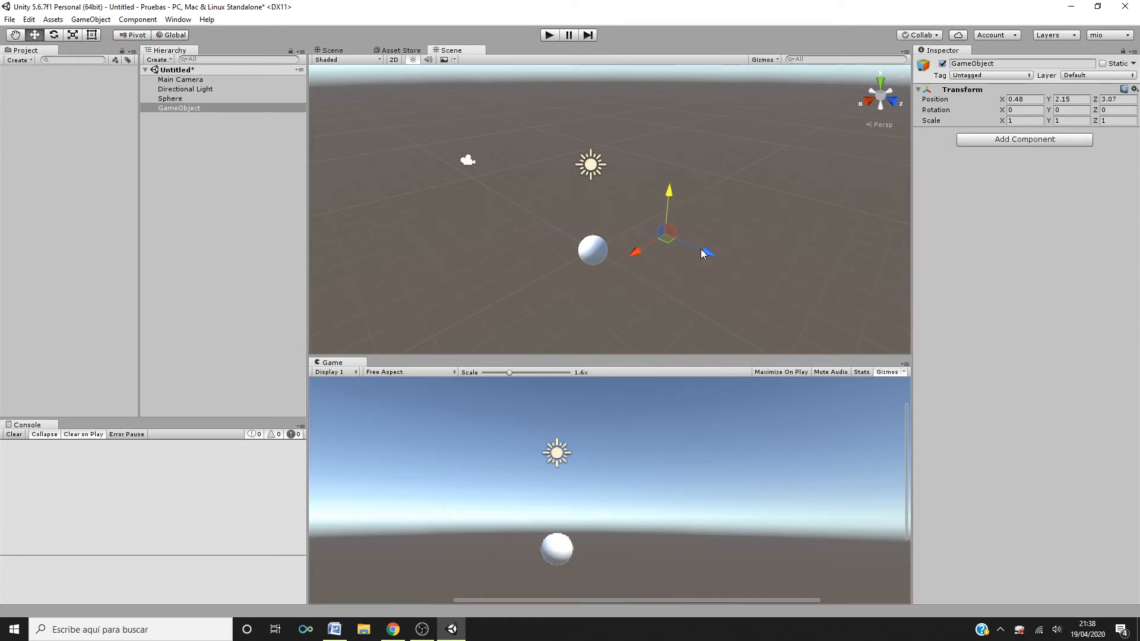
drag(701, 249, 714, 252)
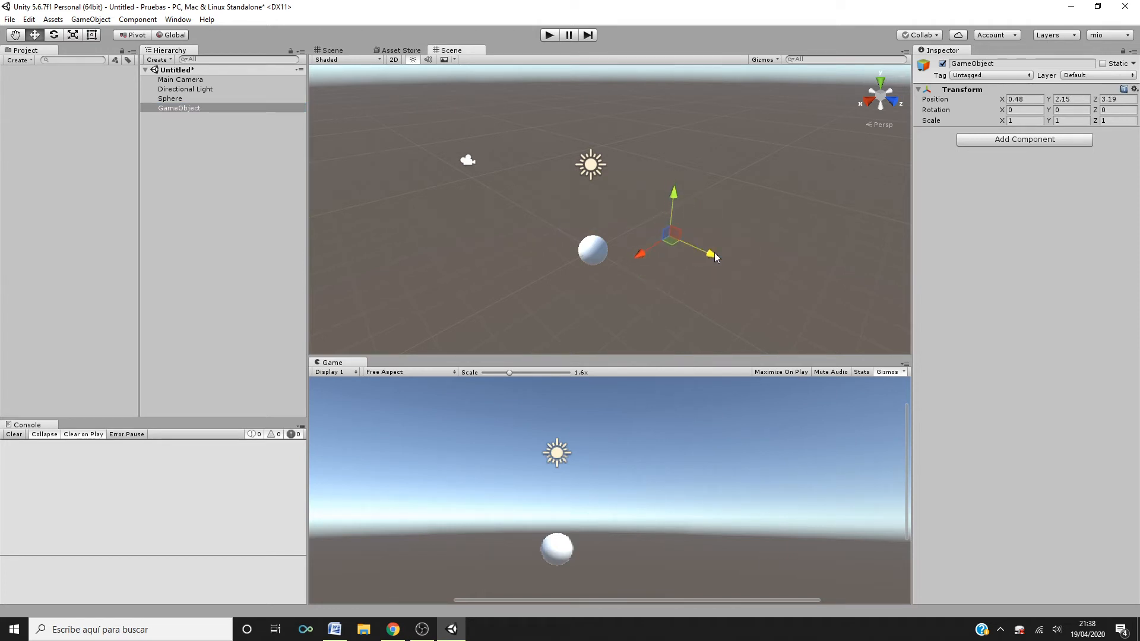
- Delete the empty GameObject from the Hierarchy
click(225, 127)
click(190, 107)
right_click(190, 107)
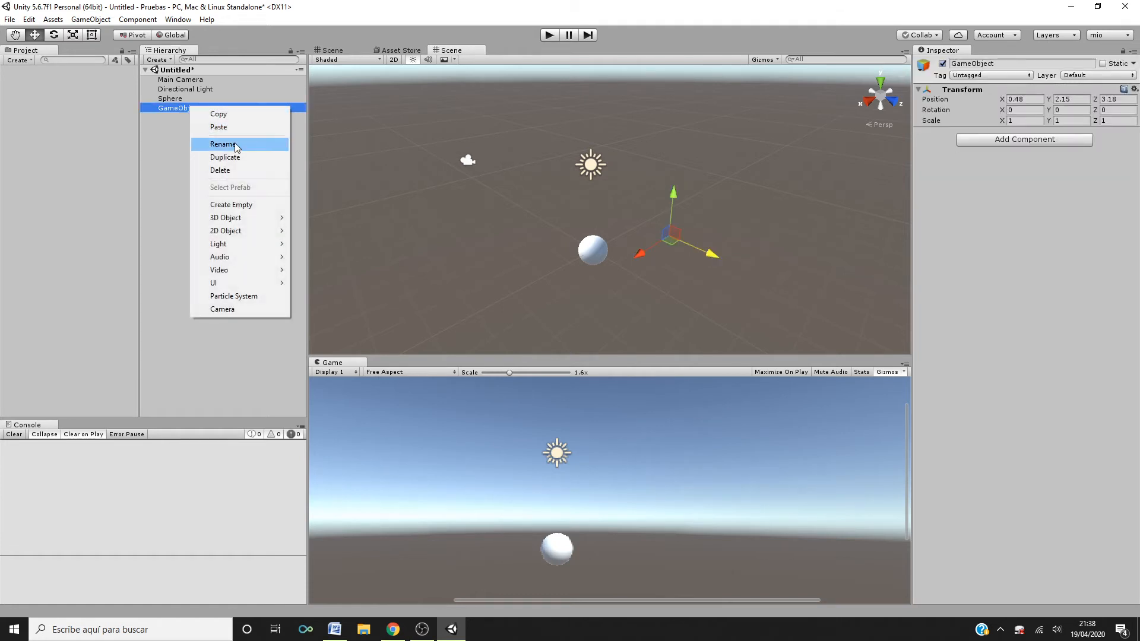
click(225, 170)
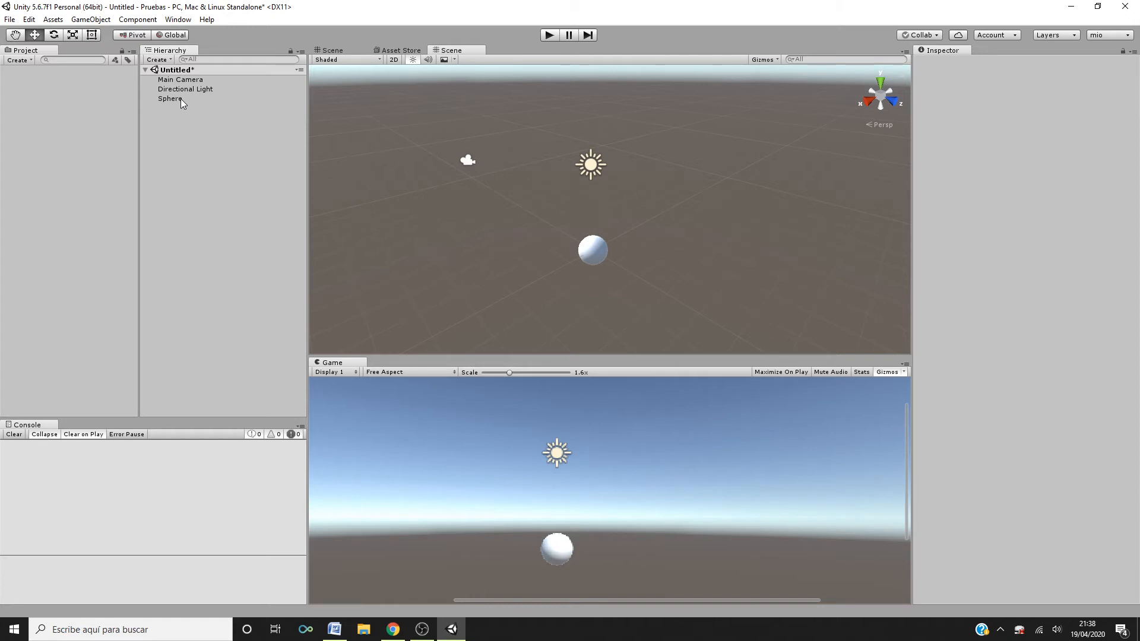
- Select the Sphere and align it with the current scene view using Align With View
click(91, 20)
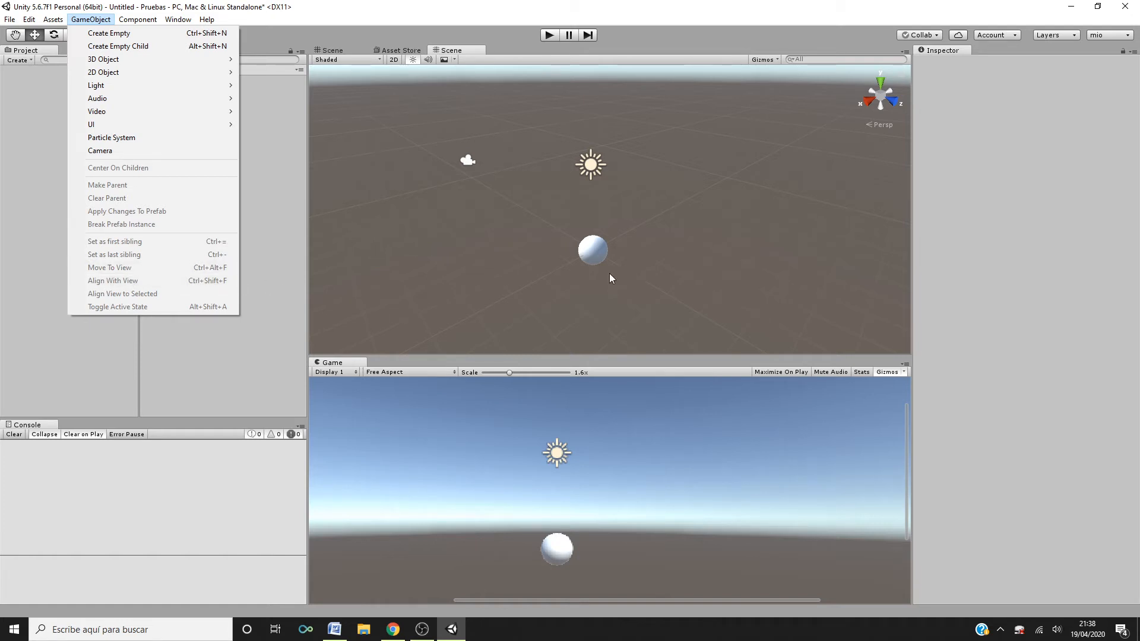
click(590, 253)
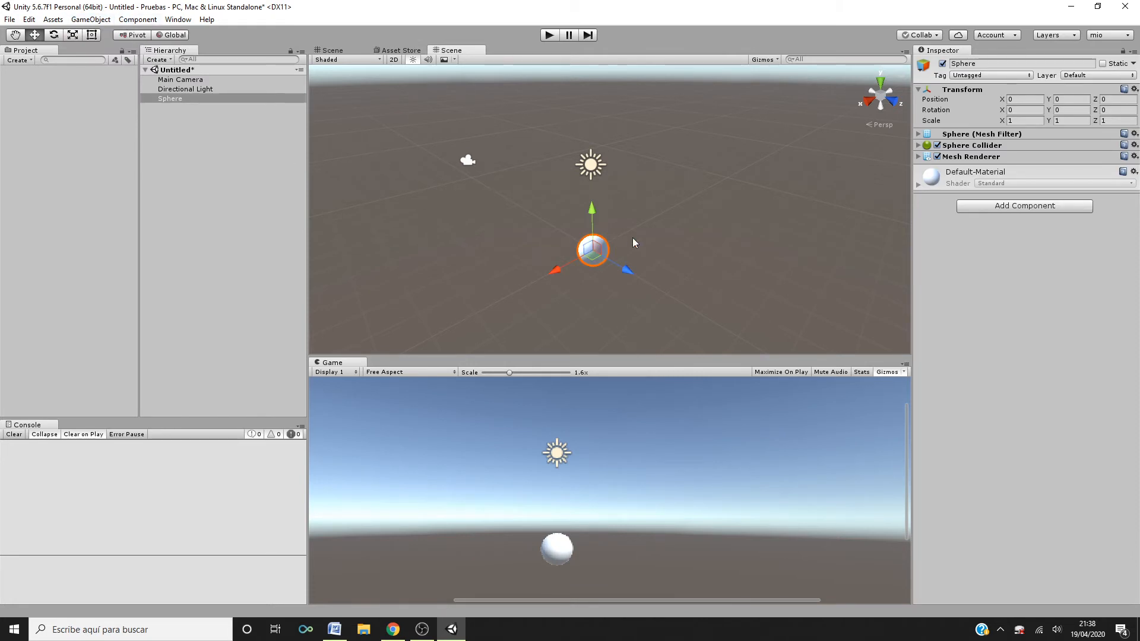
scroll(633, 237, down, 2)
scroll(632, 237, down, 4)
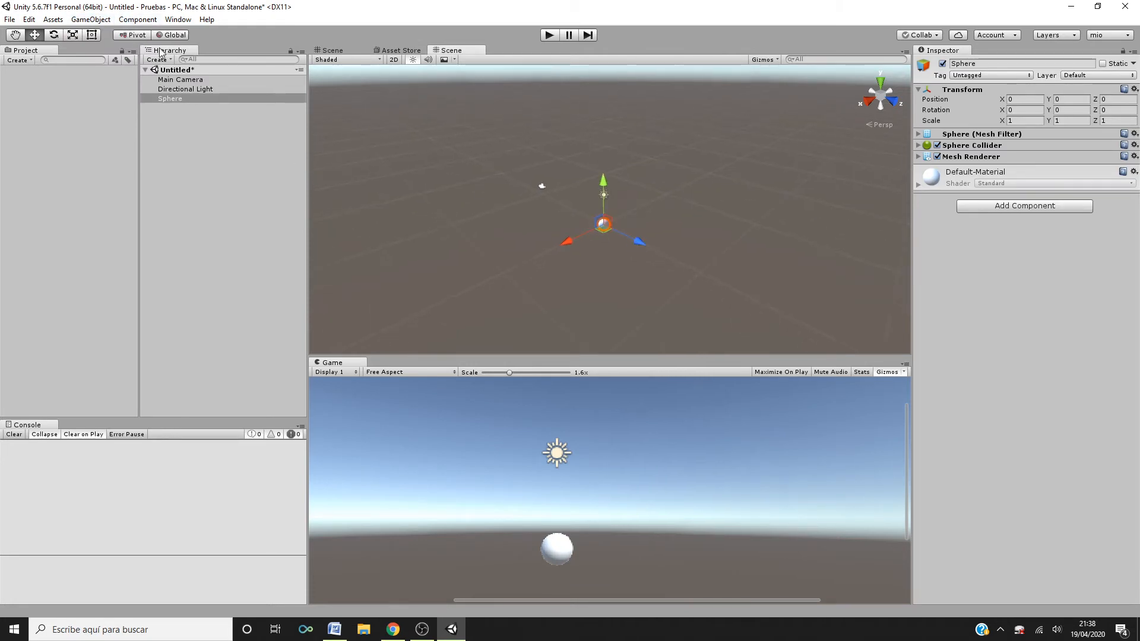
click(91, 19)
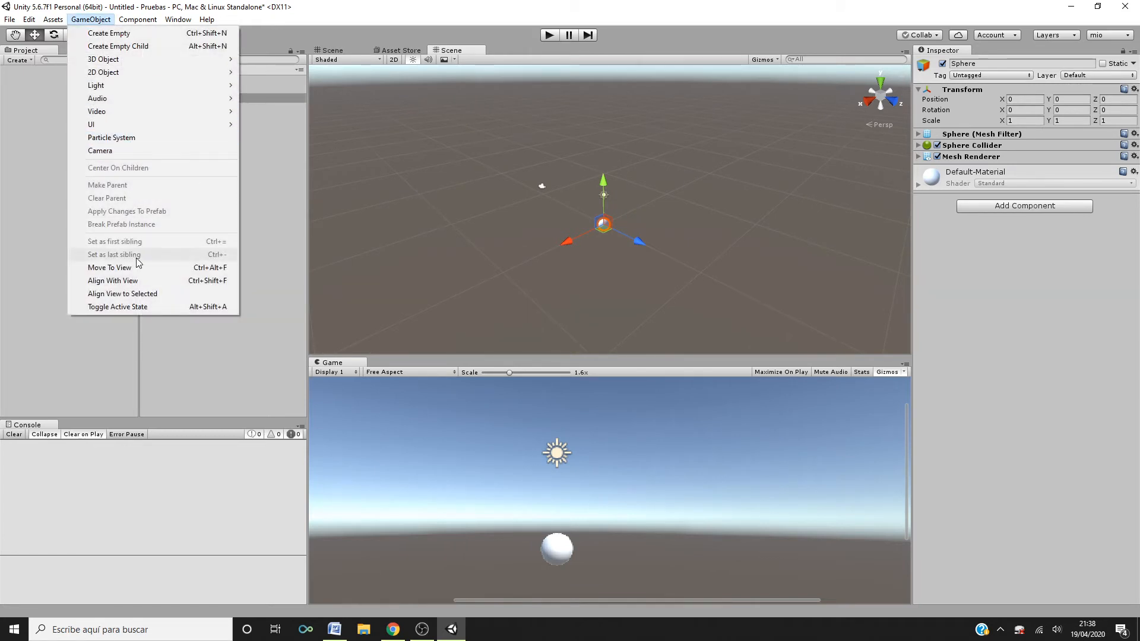
click(135, 283)
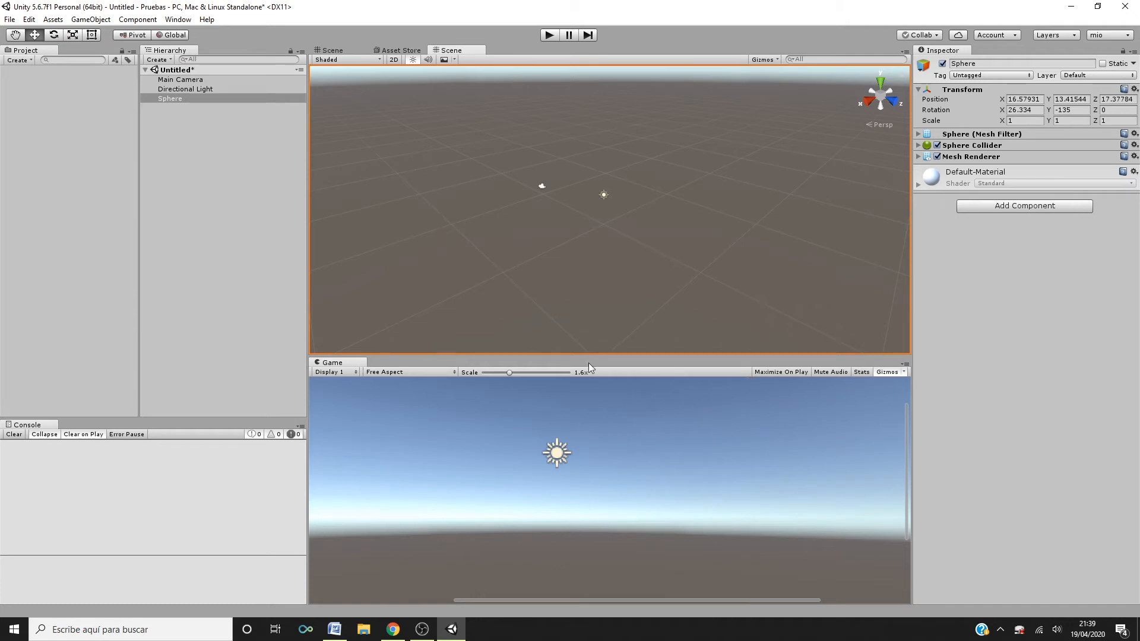
- Focus the scene view on the Sphere and align the Sphere with the view once more
scroll(607, 244, up, 5)
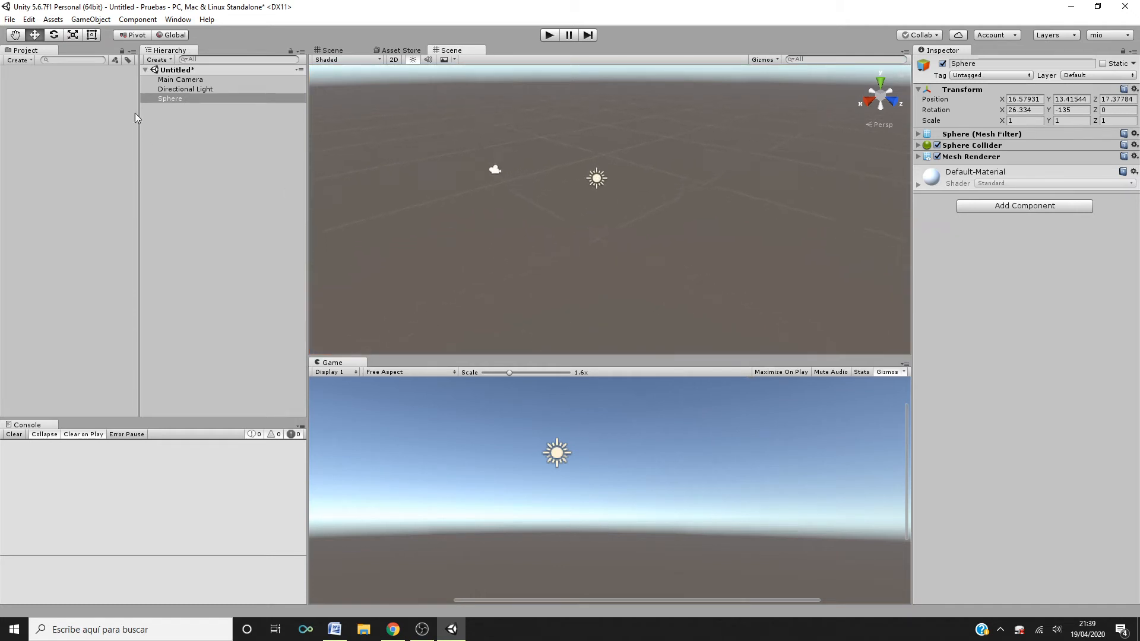
double_click(180, 97)
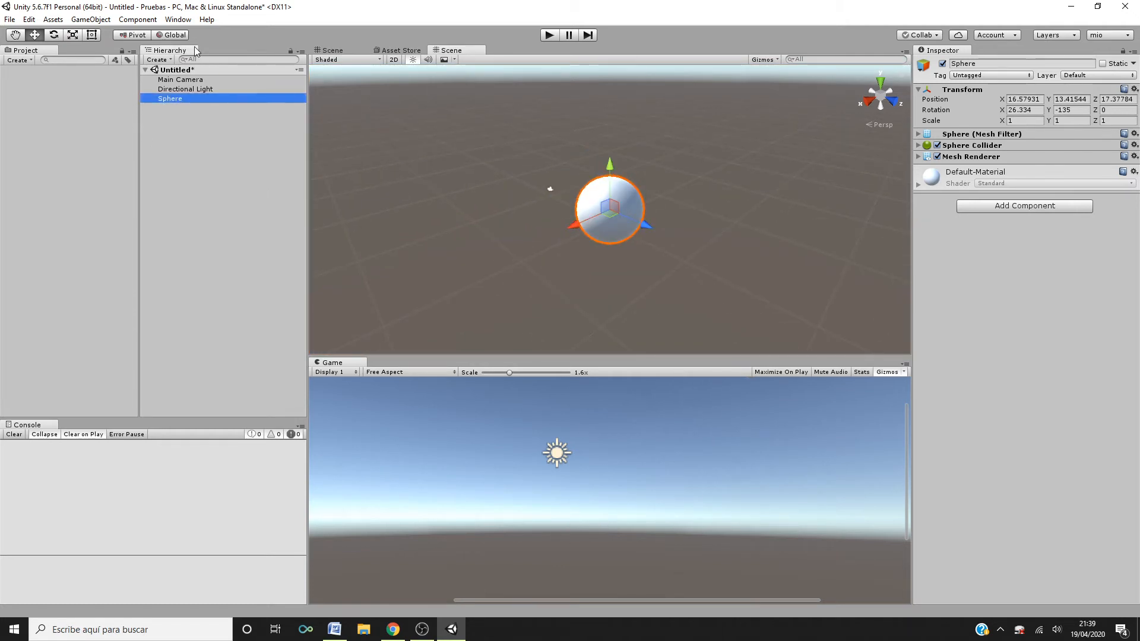
click(105, 22)
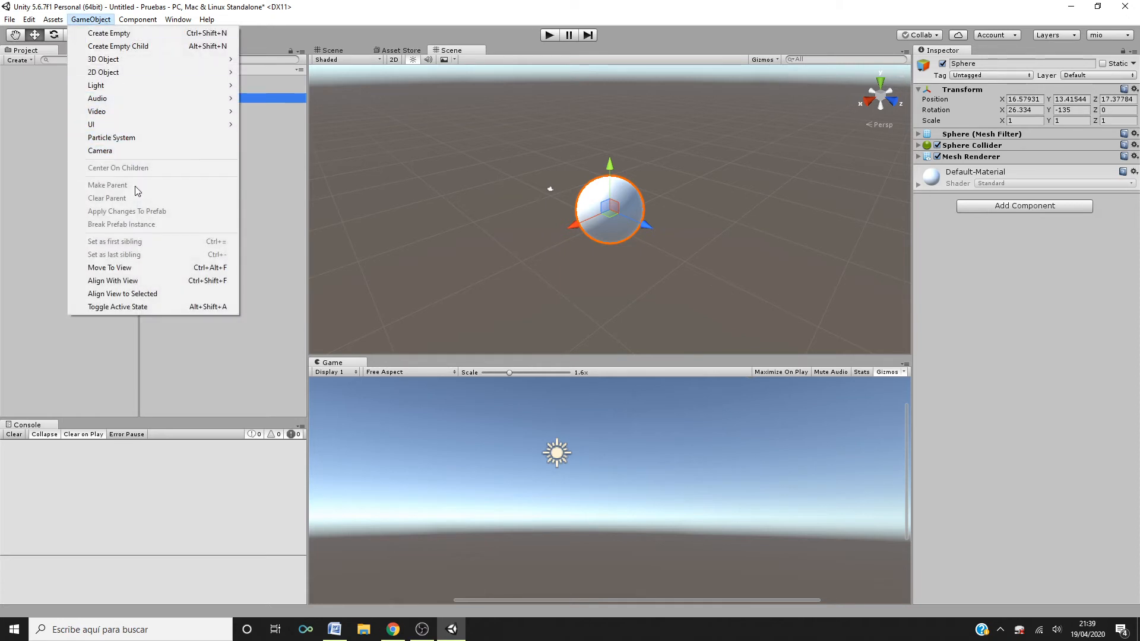
click(142, 280)
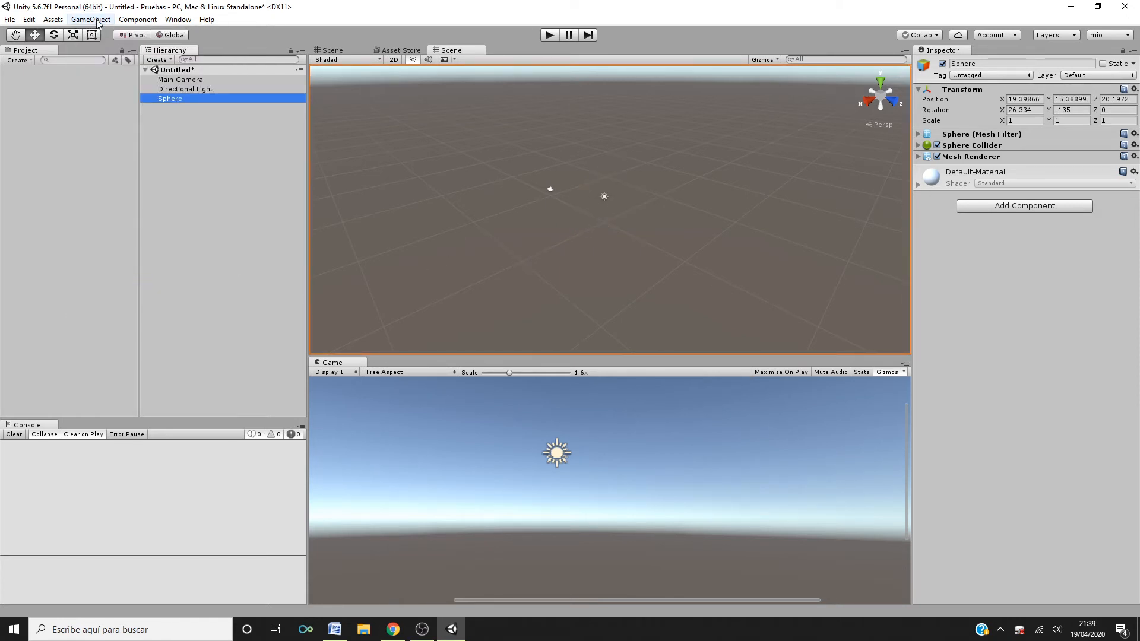
- Focus the scene view on the Sphere and move it to the view with Move To View
double_click(191, 99)
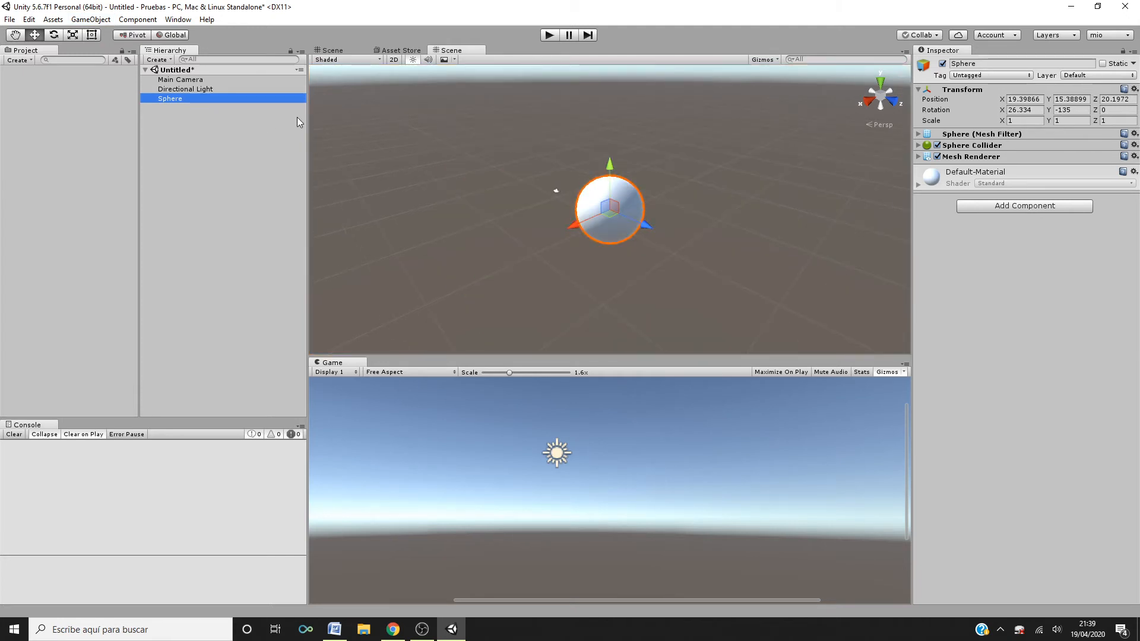
click(90, 19)
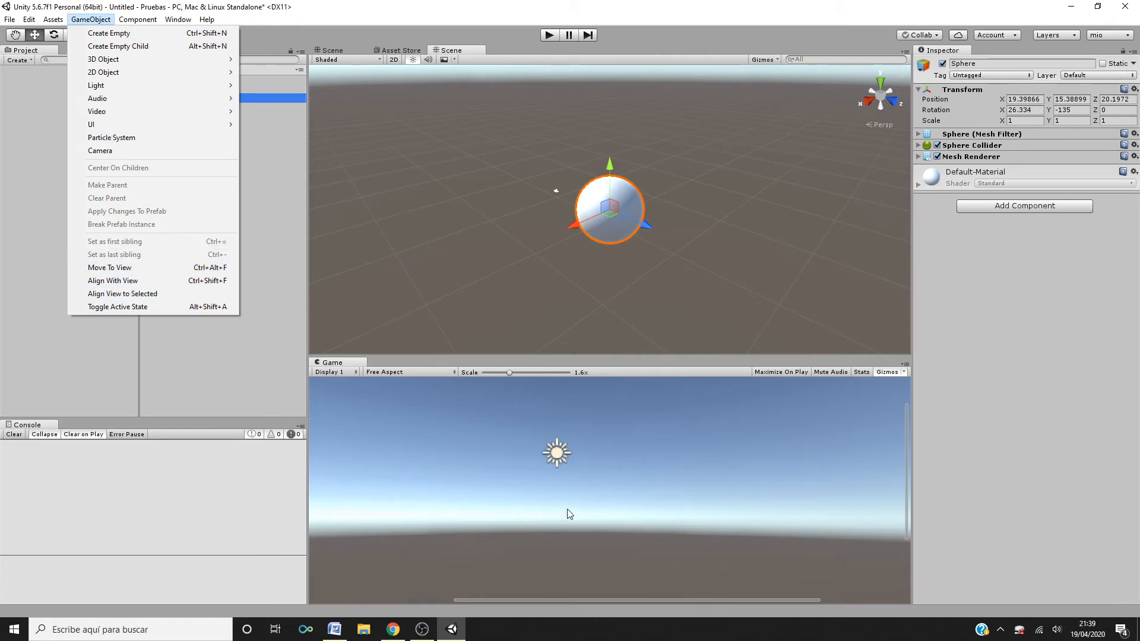
click(117, 268)
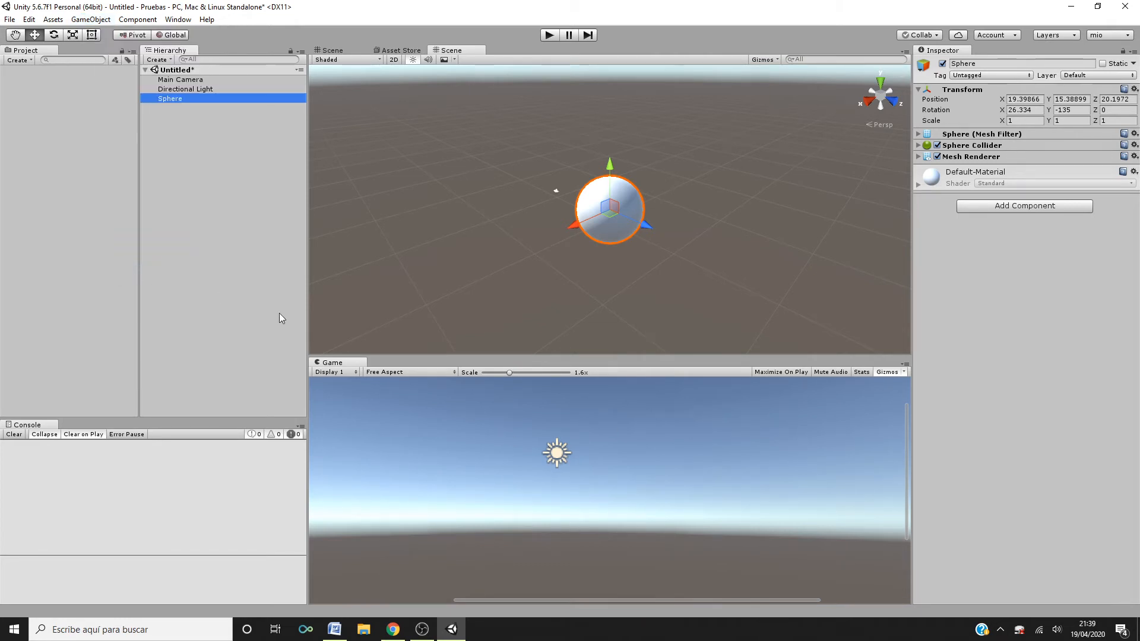
- Select the Sphere in the scene and apply Move To View to it again
scroll(588, 468, down, 3)
scroll(589, 469, down, 1)
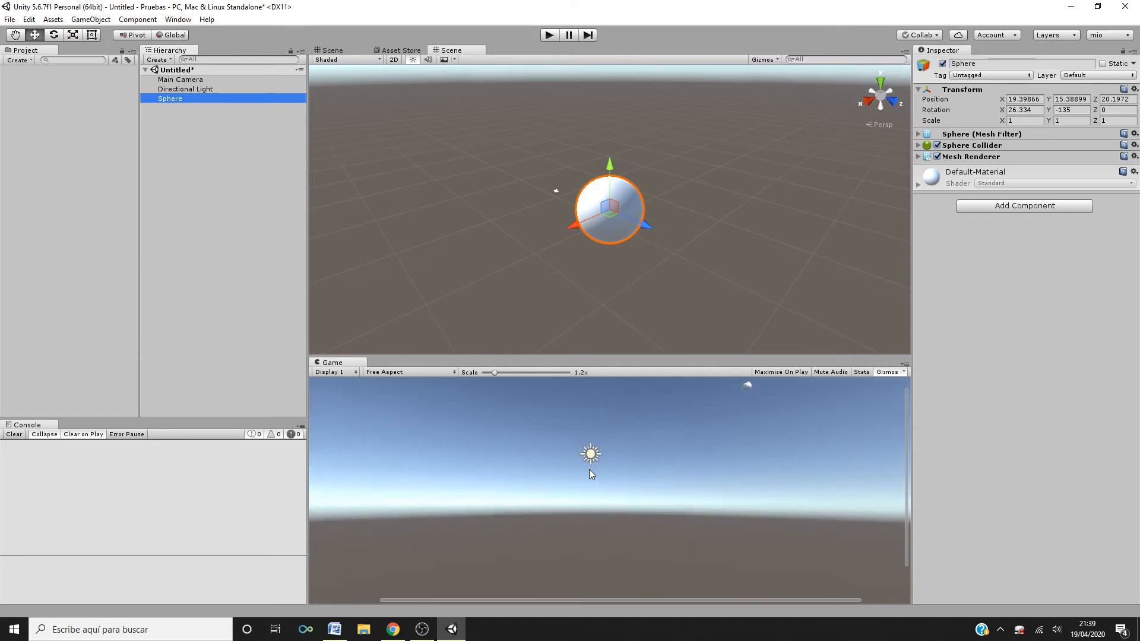
scroll(589, 469, down, 1)
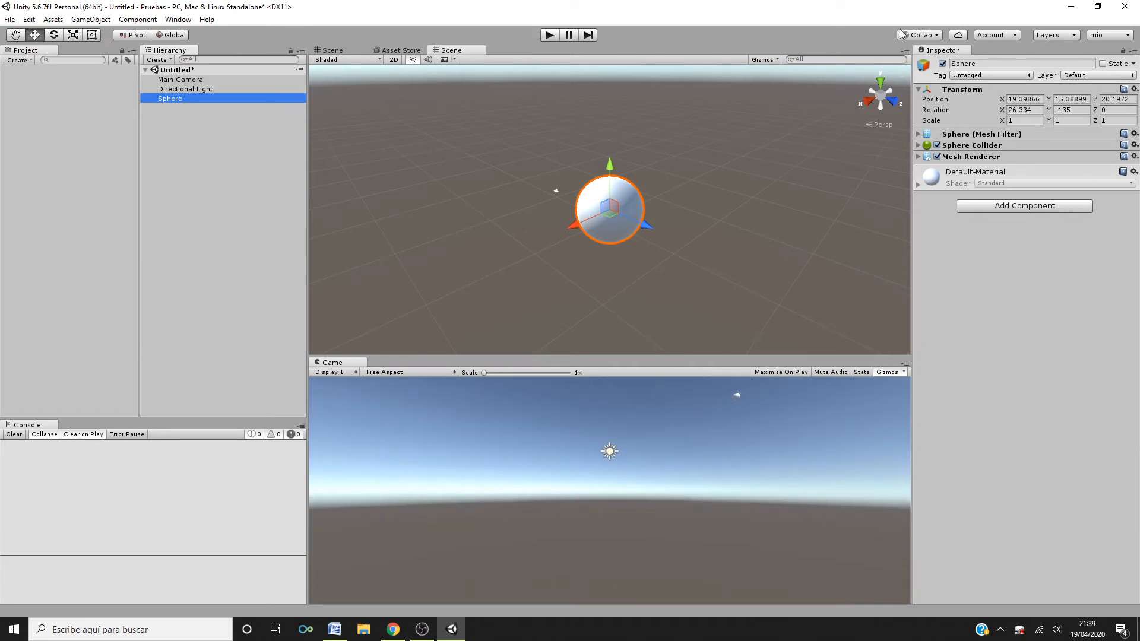
click(567, 241)
click(595, 218)
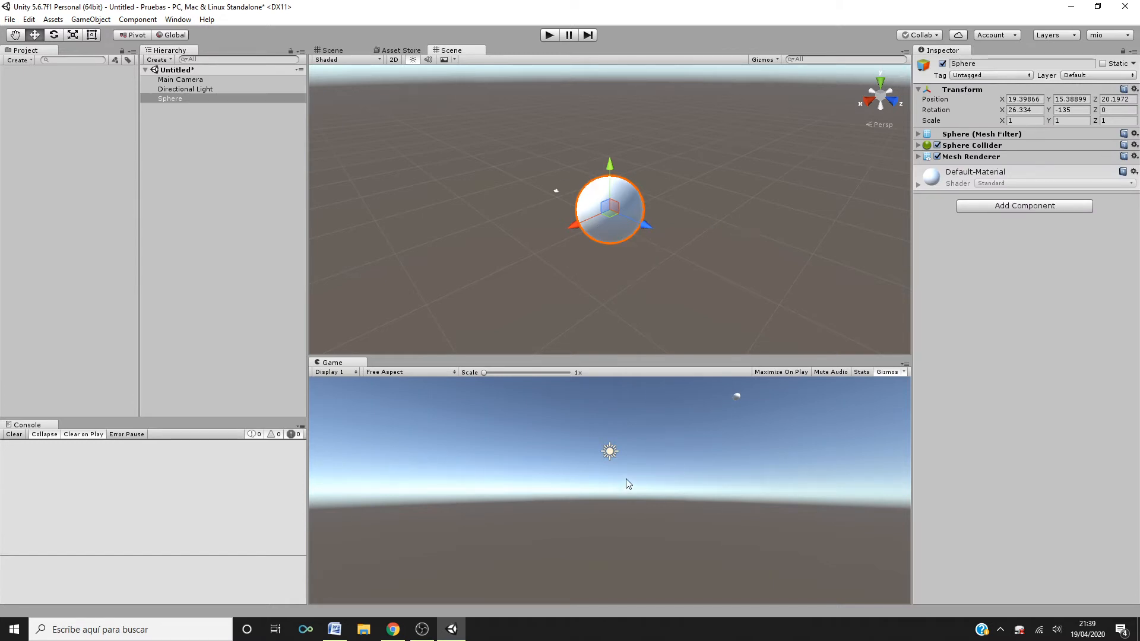
scroll(834, 404, up, 1)
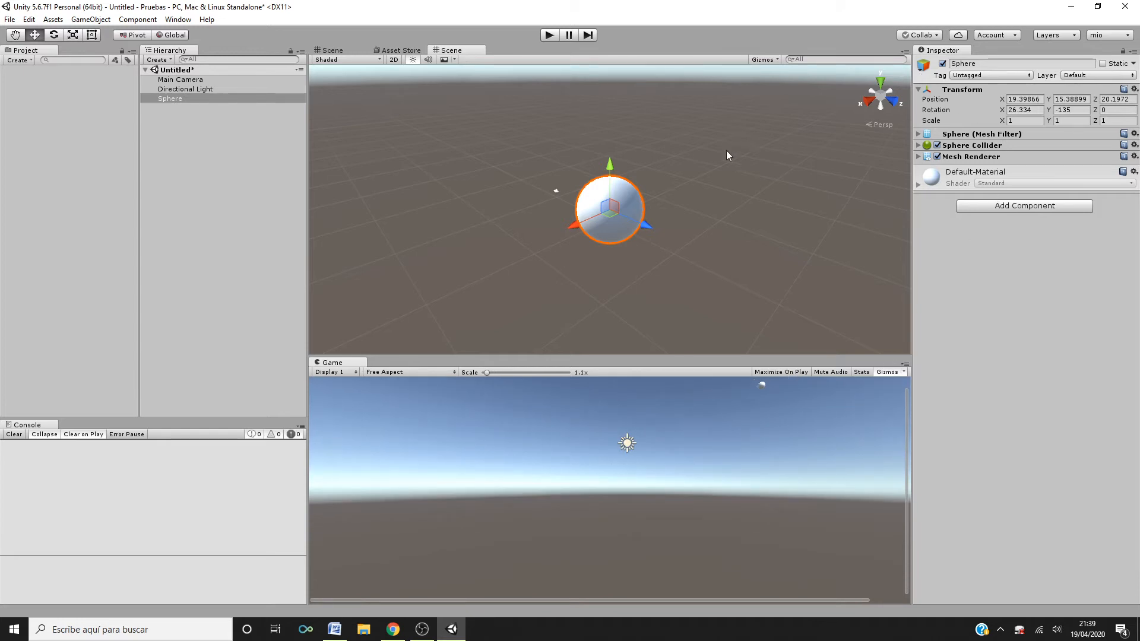
click(470, 215)
click(592, 208)
click(90, 19)
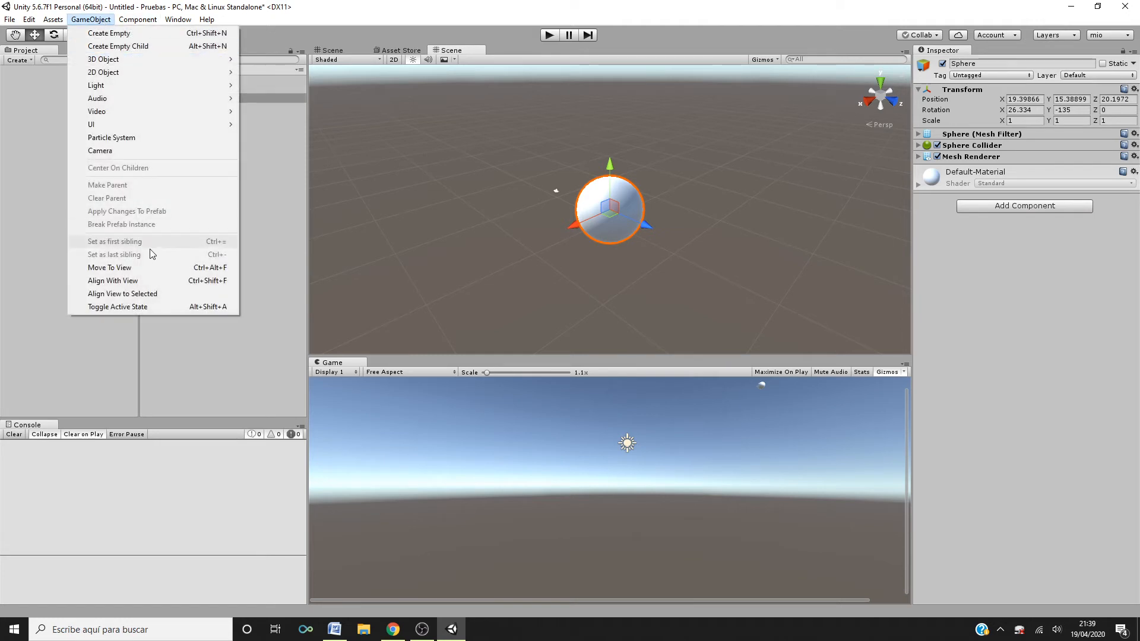
click(135, 268)
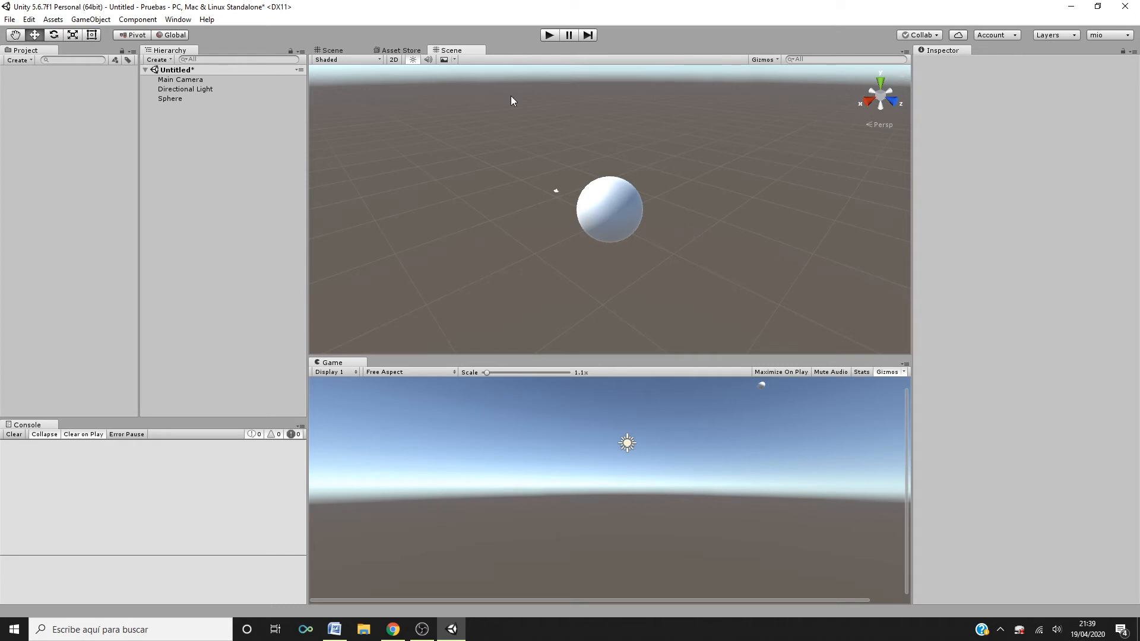
- Browse the Component menu's submenus such as Mesh, Navigation and Effects with the Sphere selected
click(140, 21)
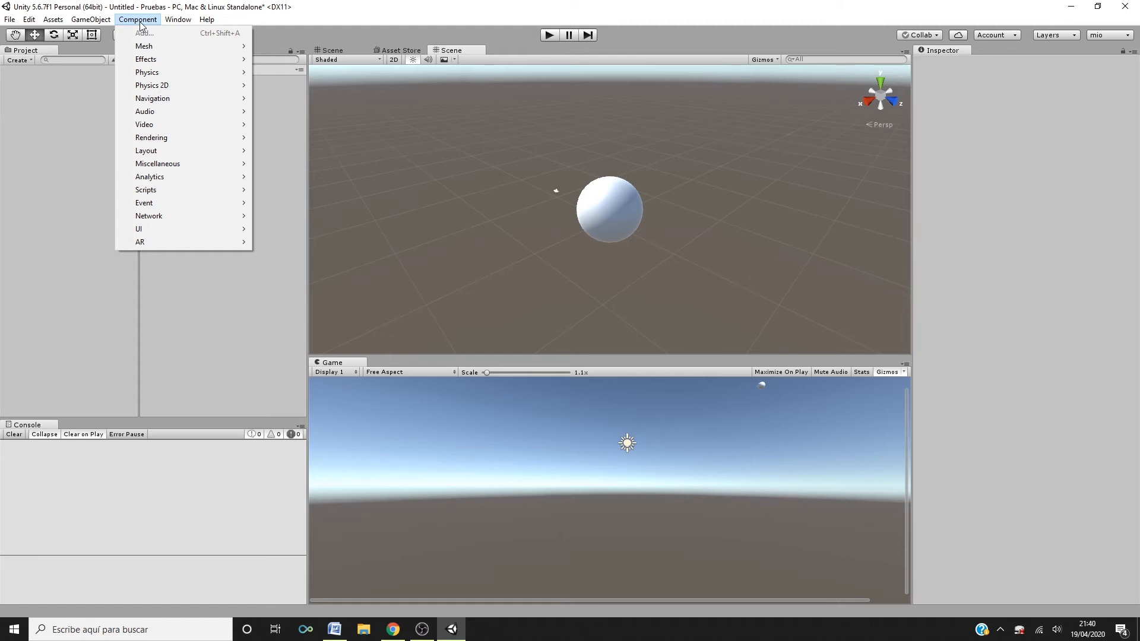
mouse_move(145, 52)
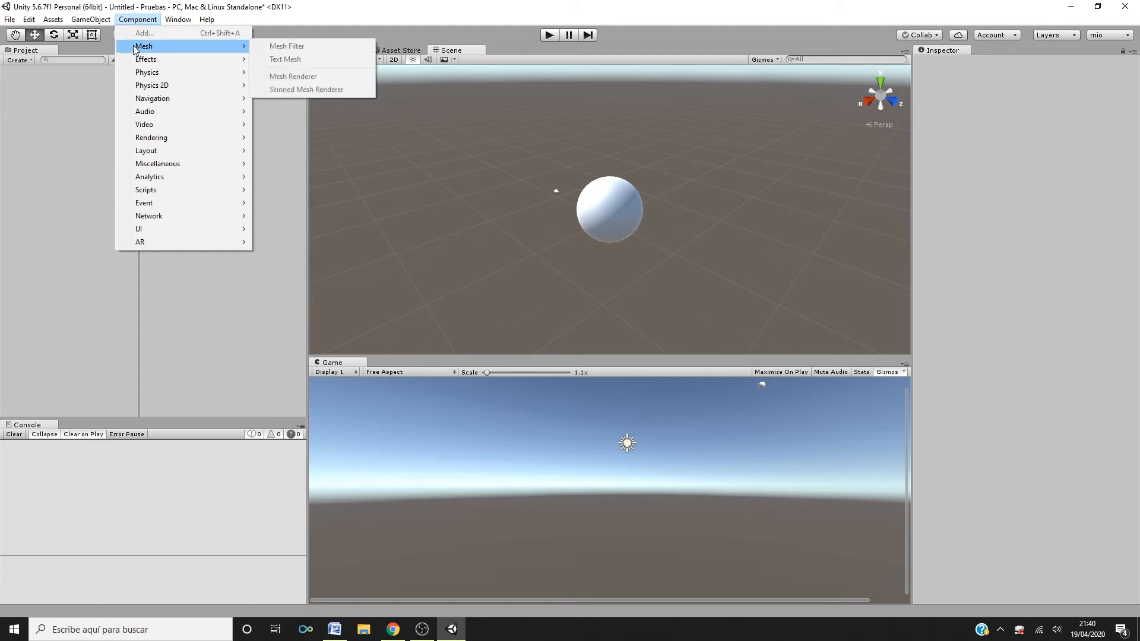
click(93, 142)
click(194, 98)
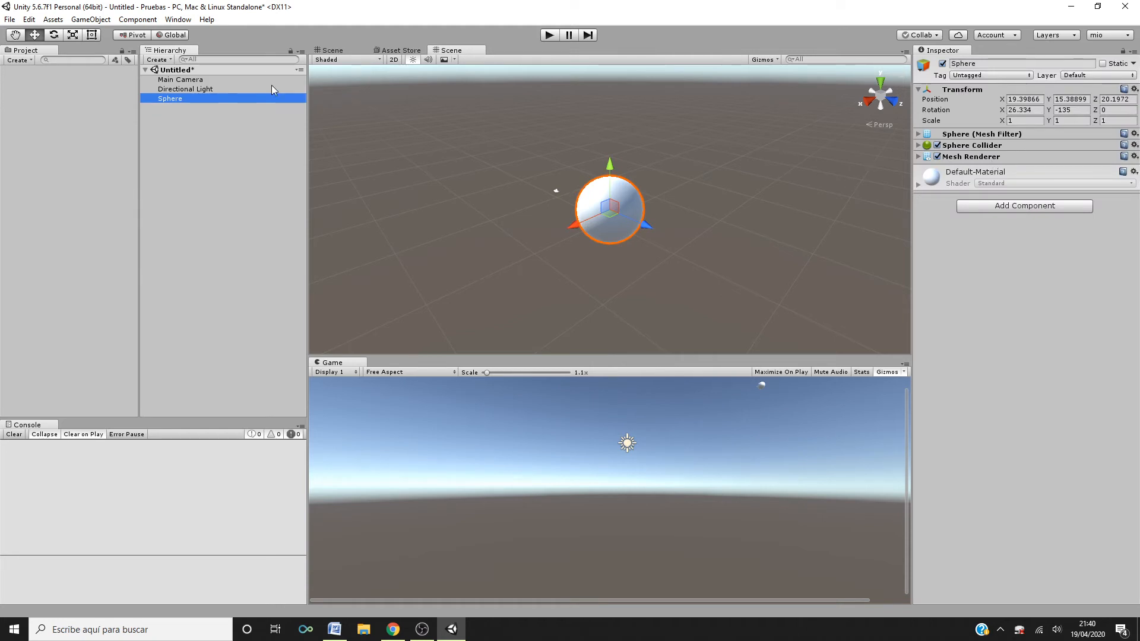
click(138, 19)
mouse_move(159, 84)
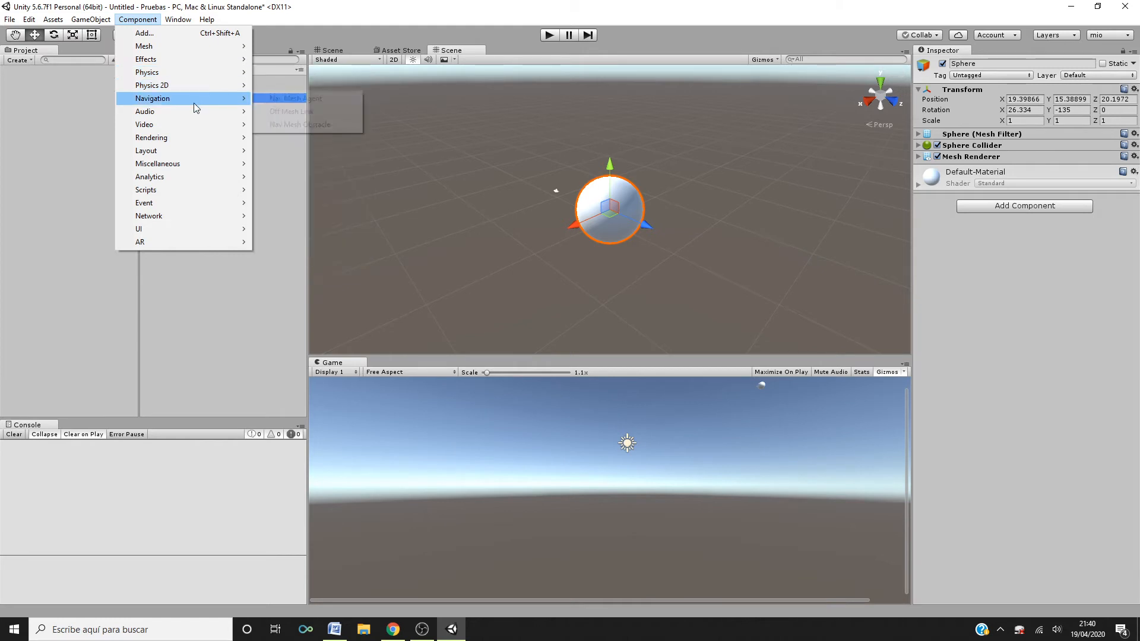
mouse_move(193, 112)
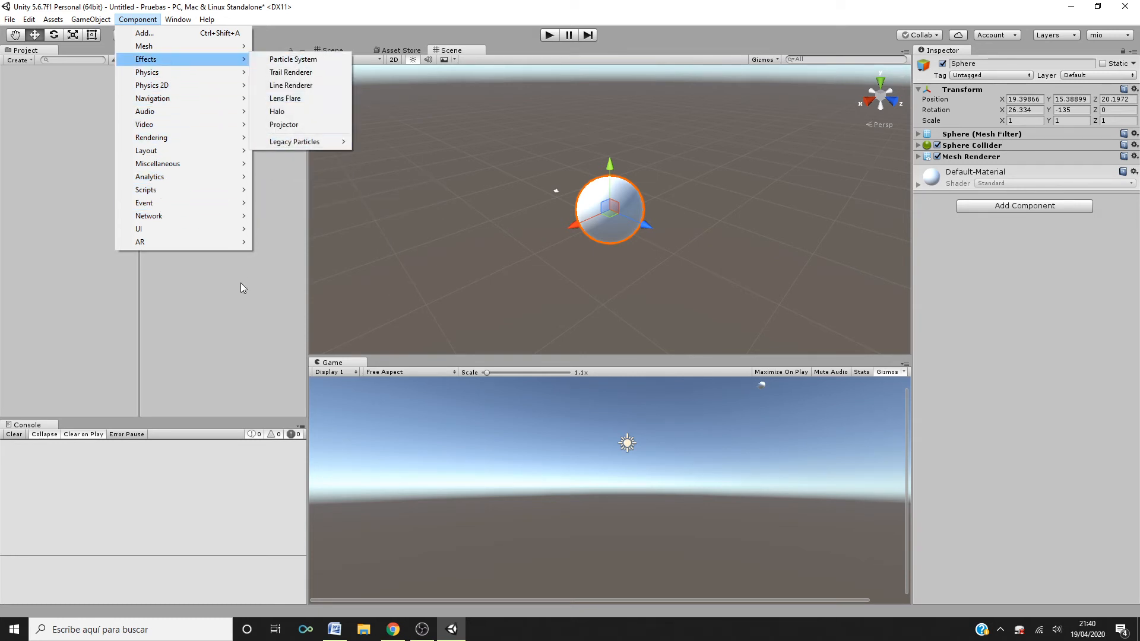
click(237, 315)
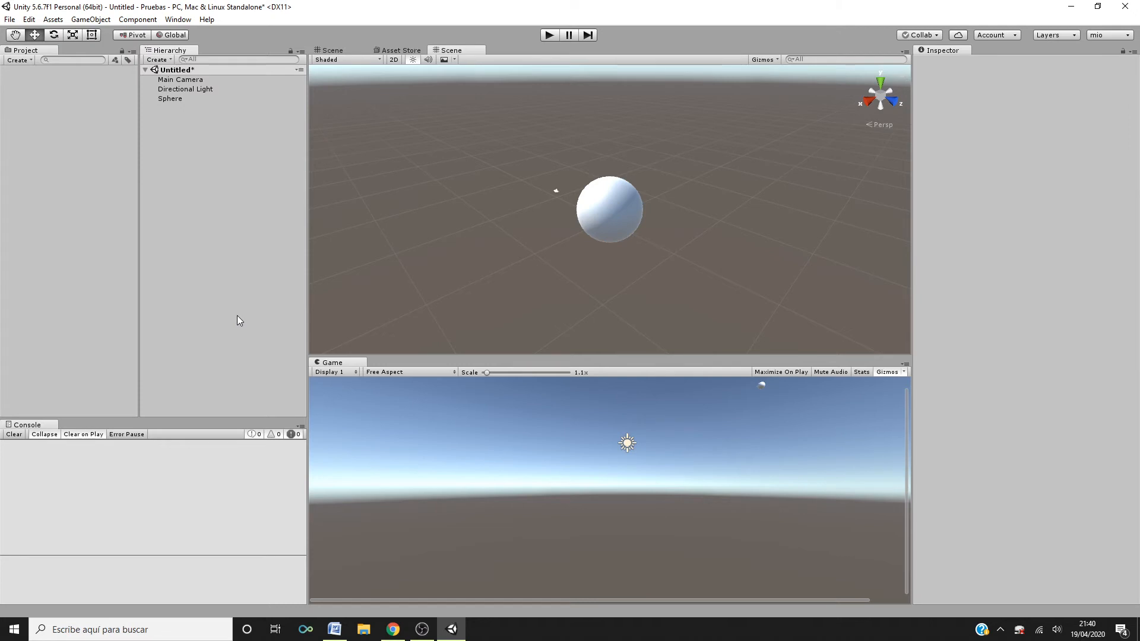
- Browse the Window menu's list of editor windows
click(178, 19)
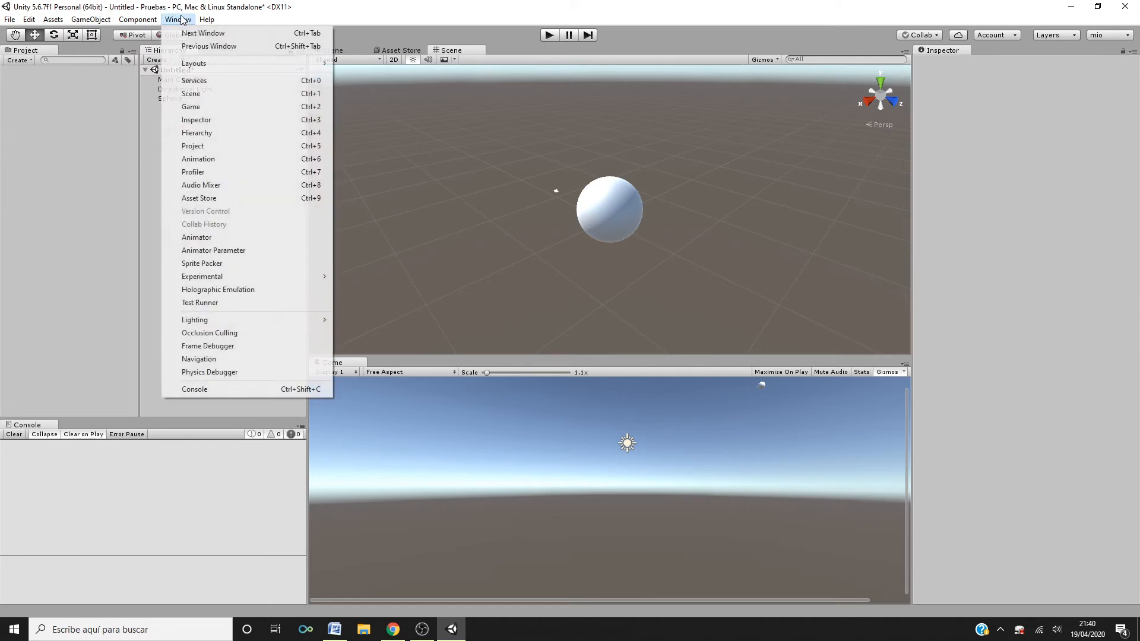
mouse_move(208, 63)
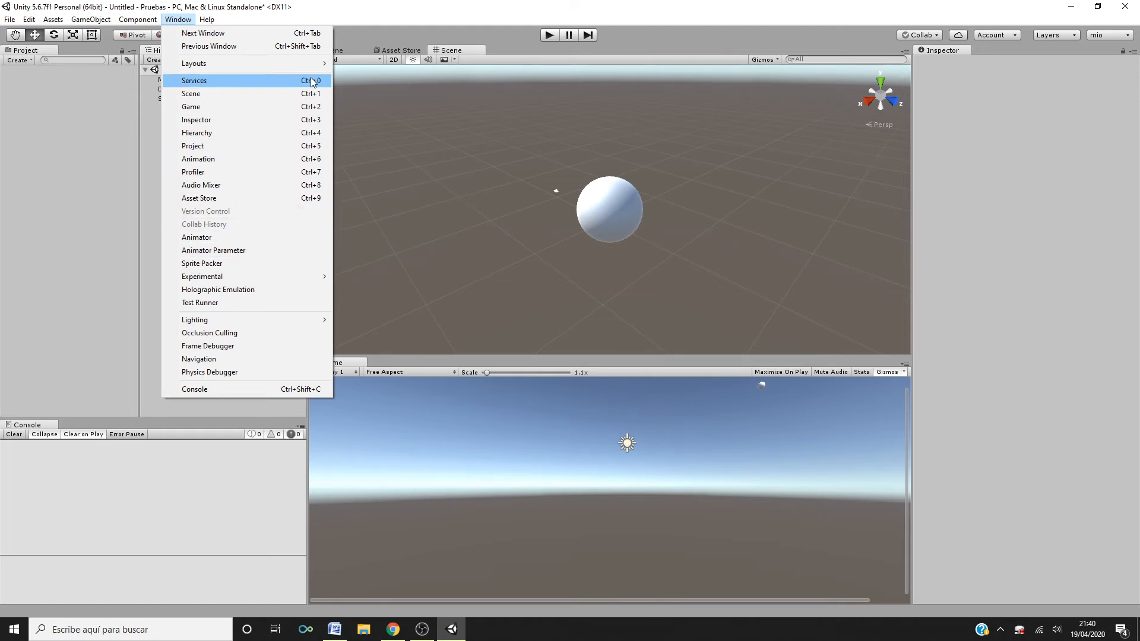
click(212, 21)
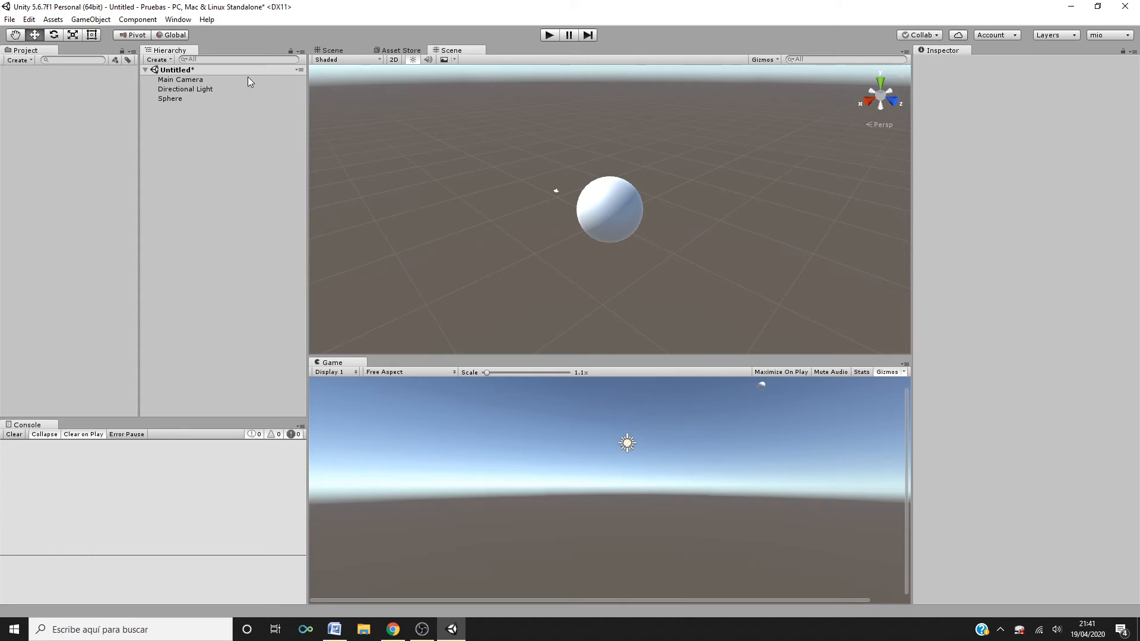
- Save the untitled scene as escena1 in the Assets folder
click(195, 70)
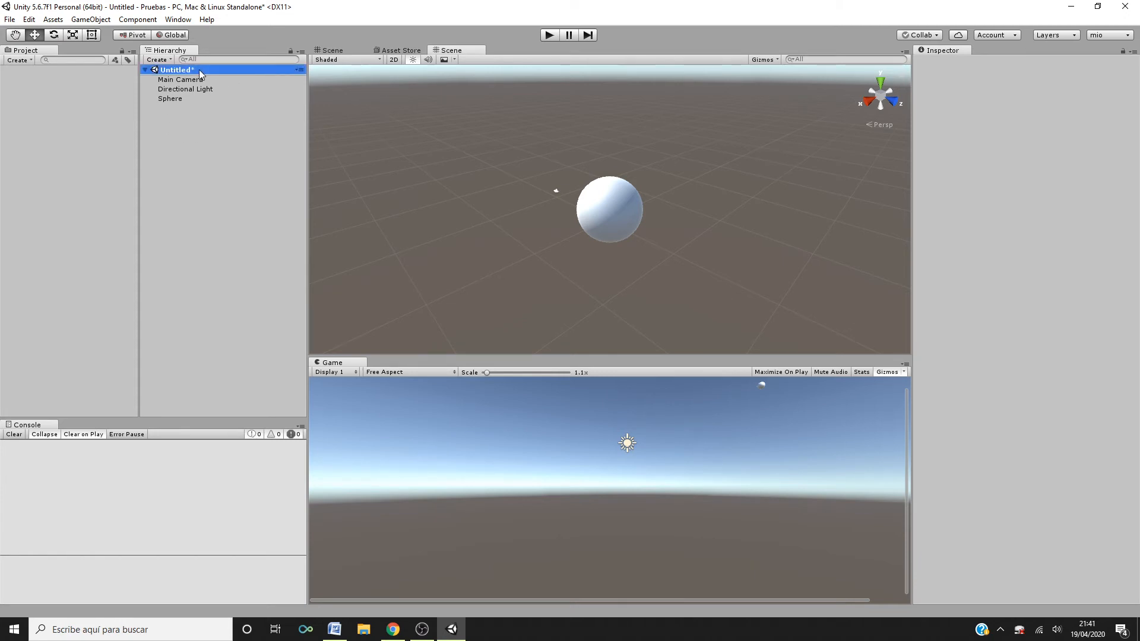
click(298, 70)
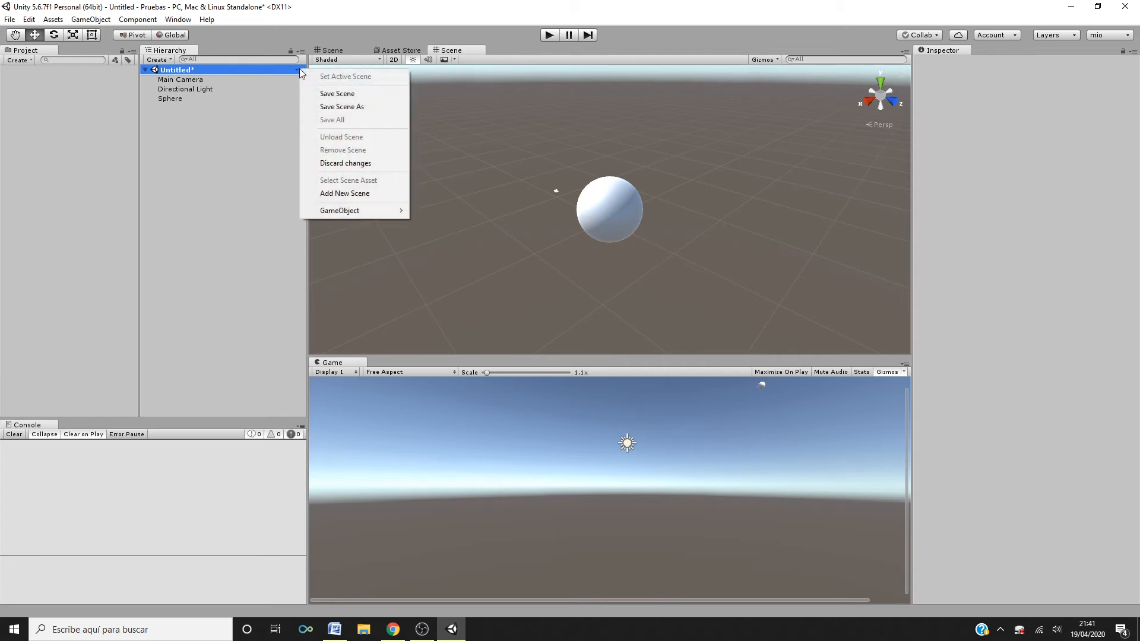
right_click(181, 70)
right_click(182, 69)
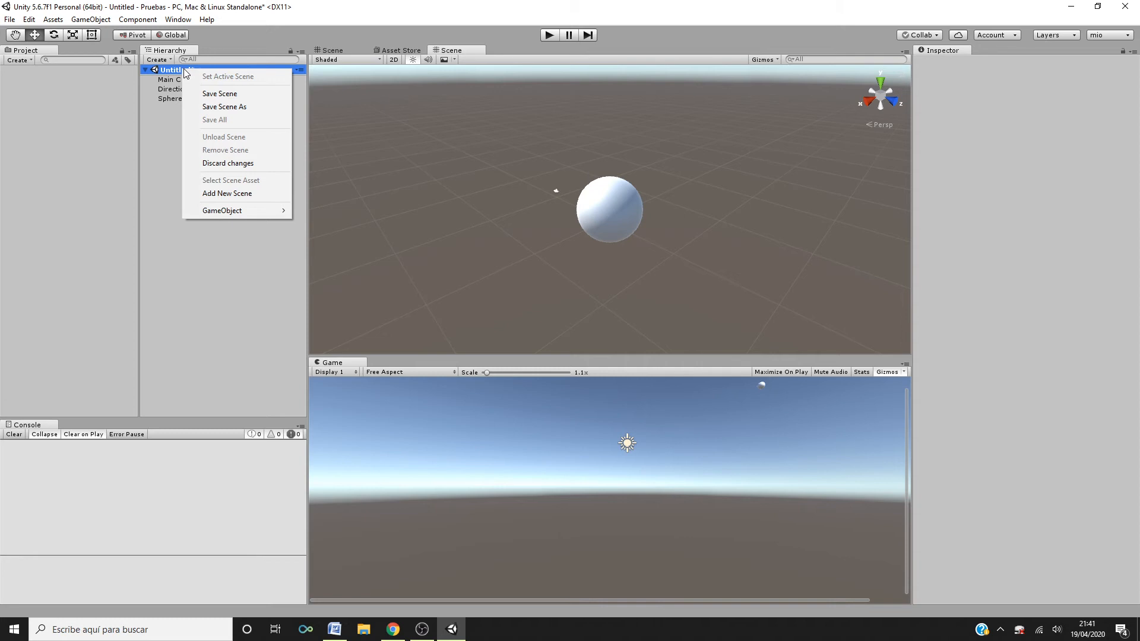
click(227, 95)
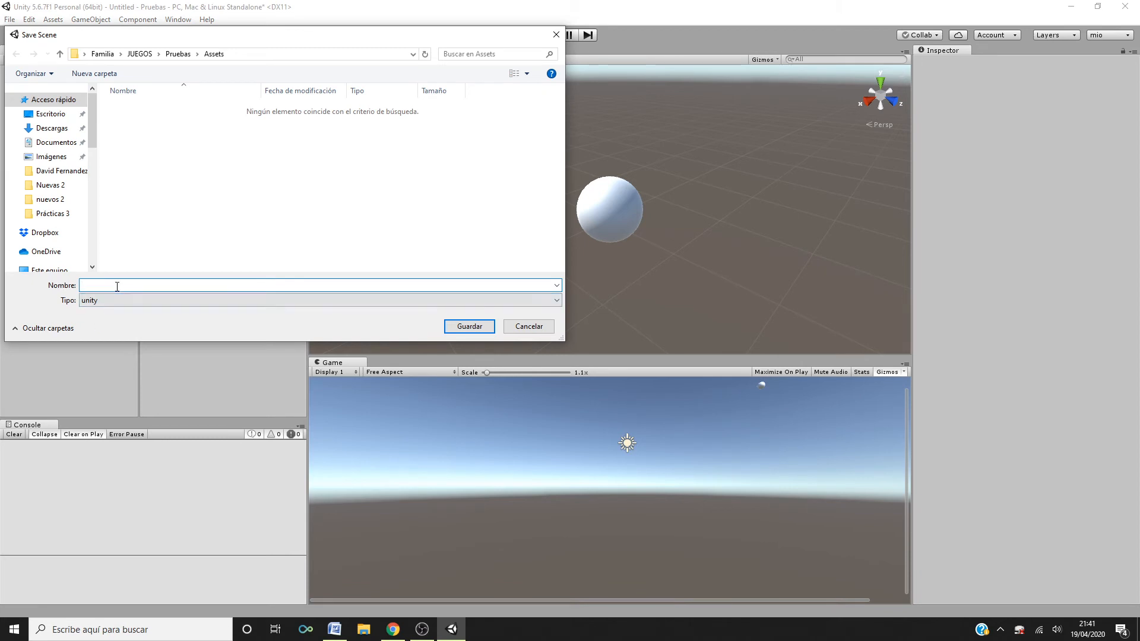
text(escena1)
click(458, 325)
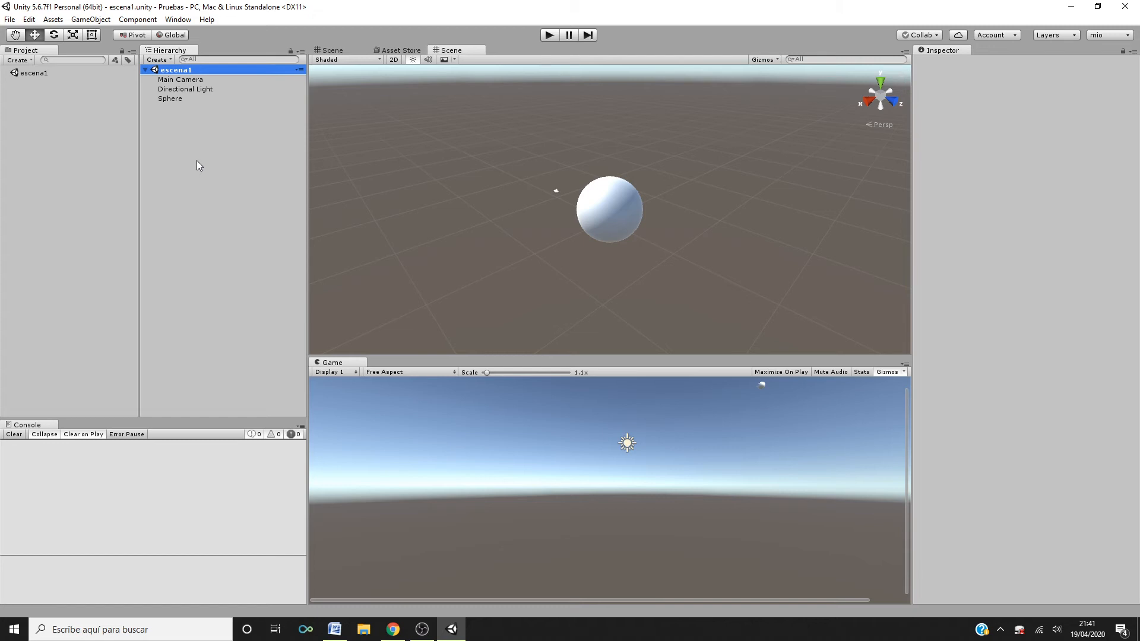
- Select the Main Camera and review the Hierarchy's context menu options
click(195, 79)
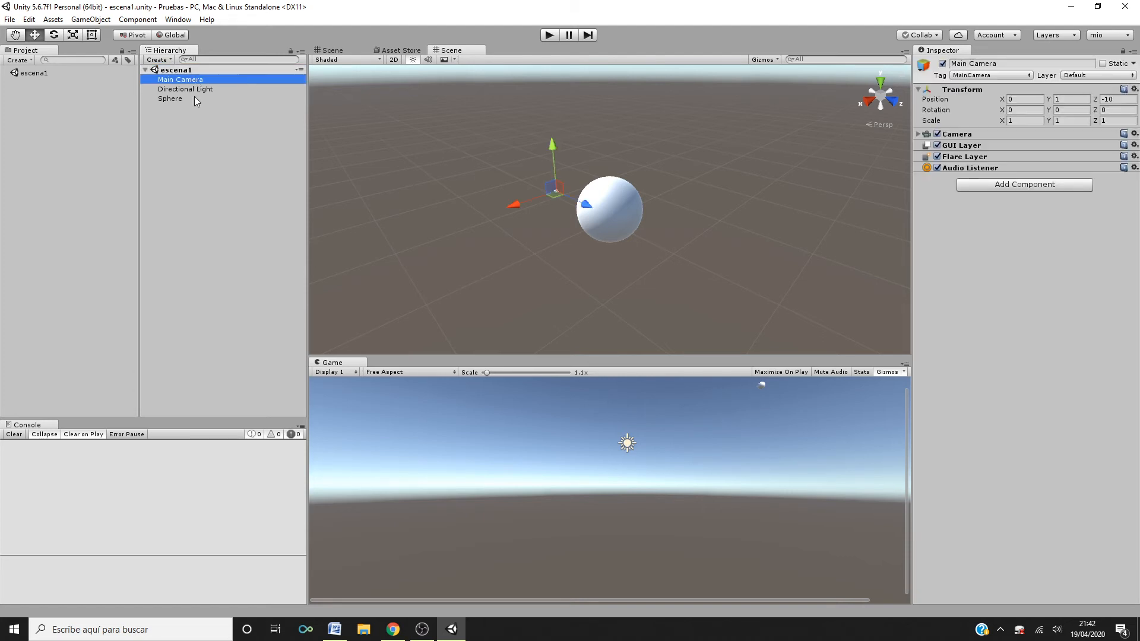
click(195, 97)
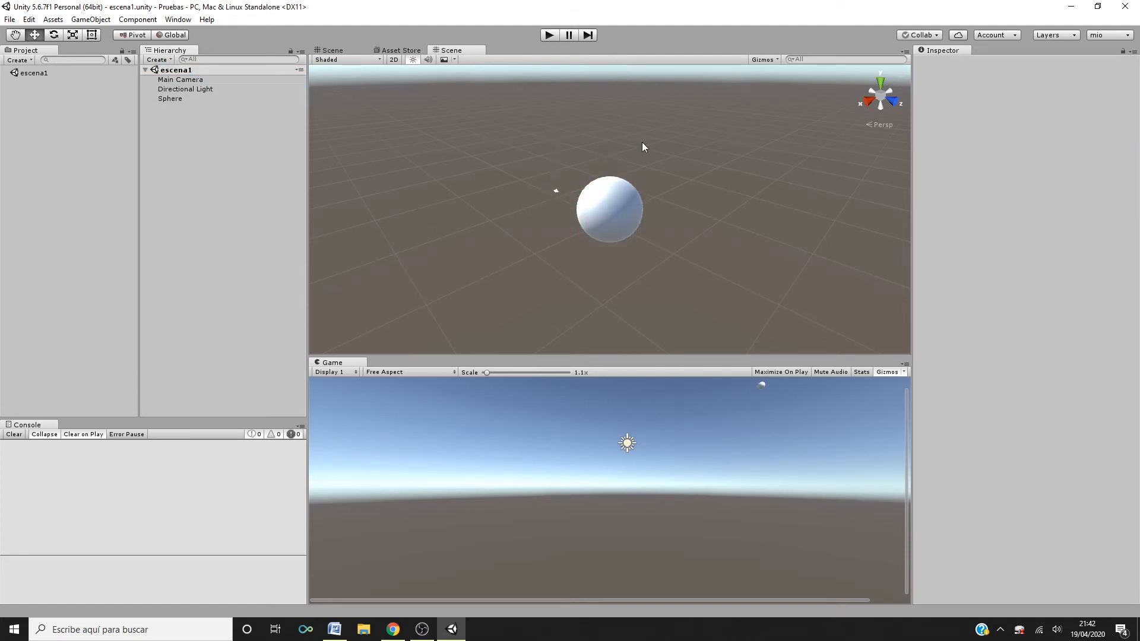
right_click(191, 133)
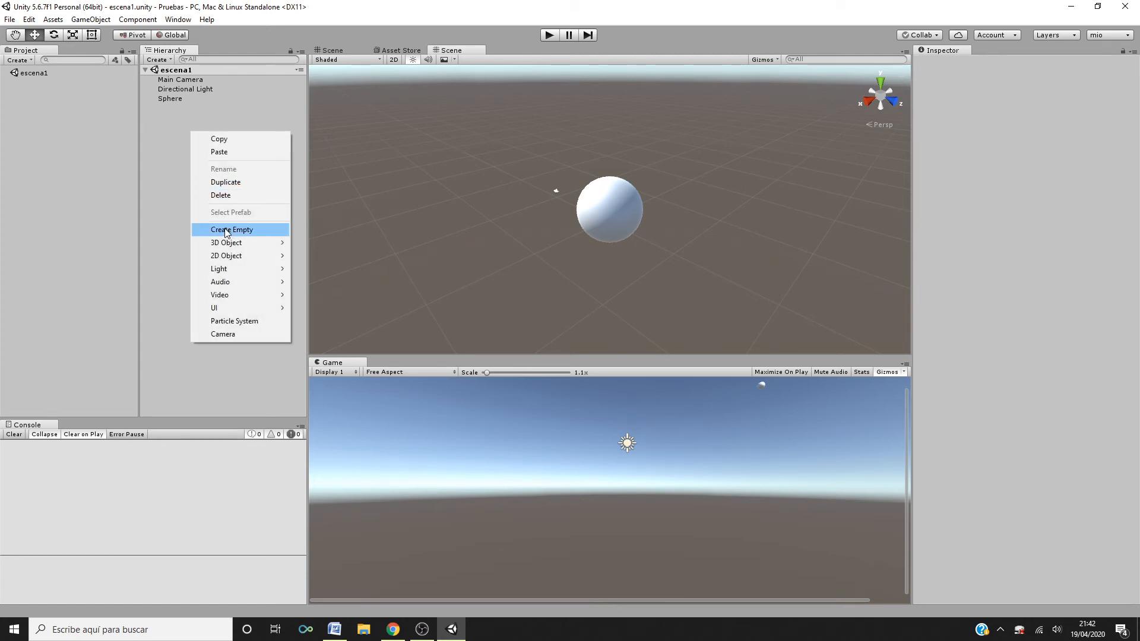
click(177, 179)
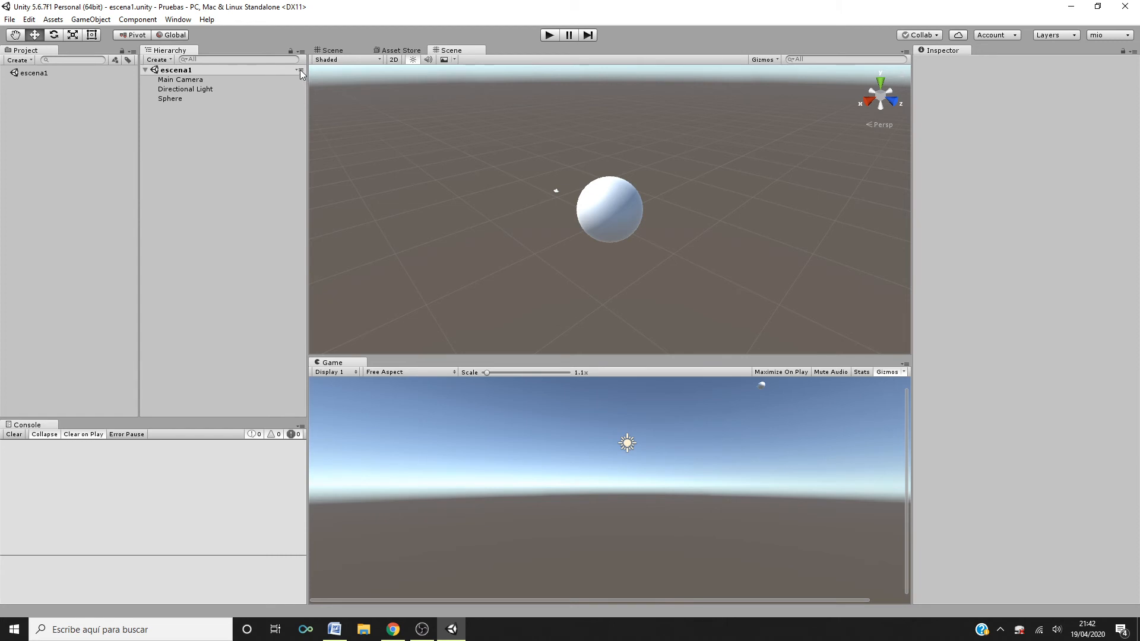
- Add a new empty scene to the Hierarchy alongside escena1
click(300, 69)
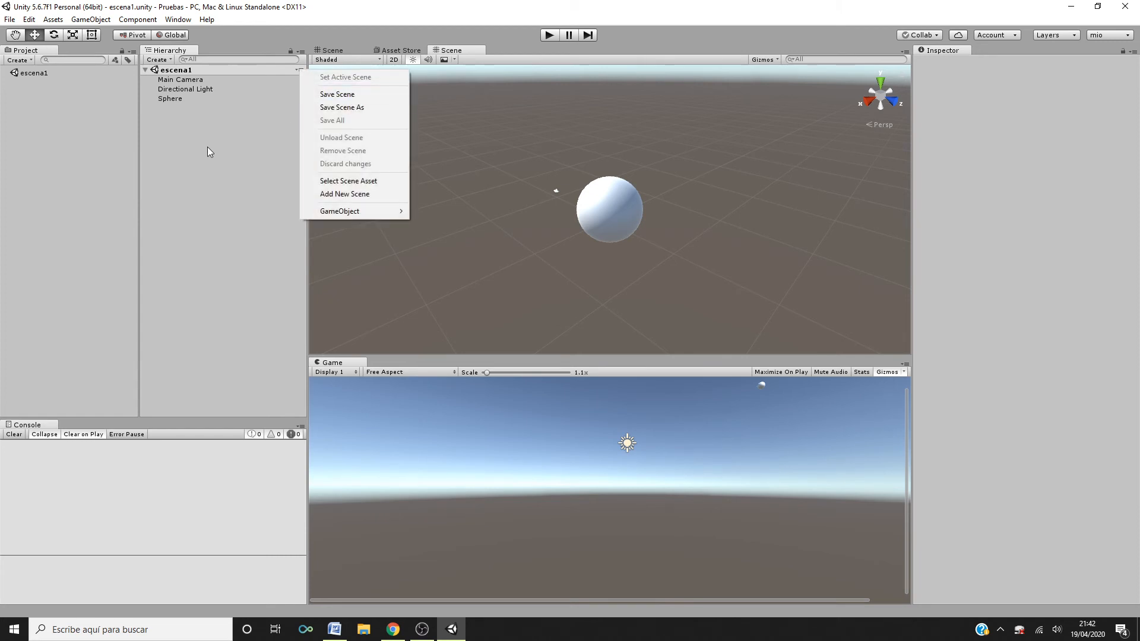
click(249, 149)
click(299, 70)
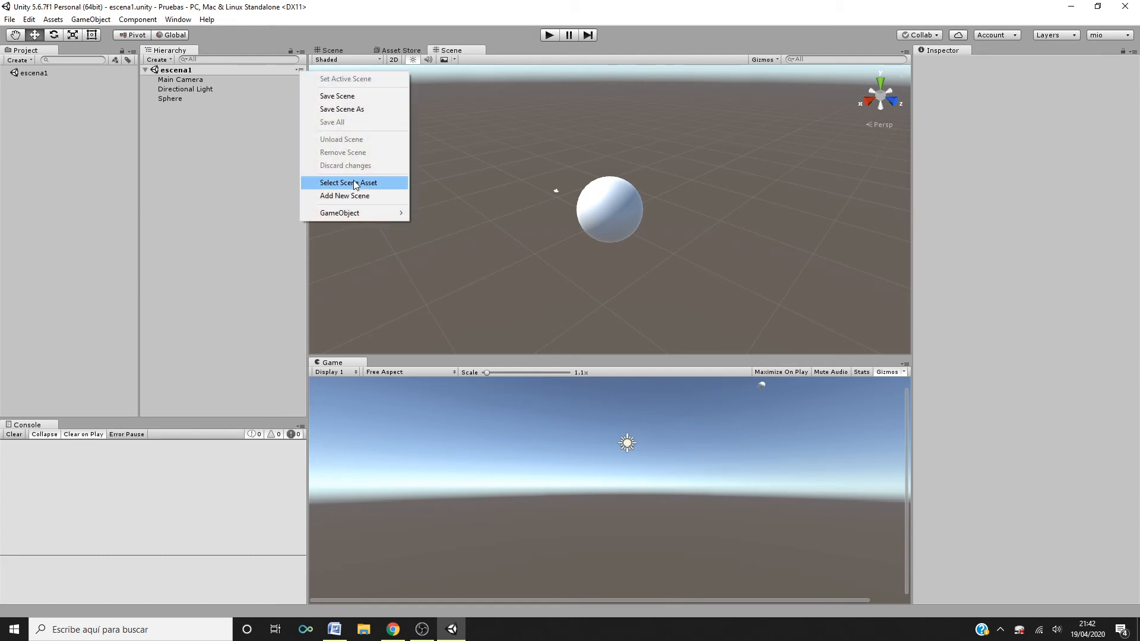
click(348, 200)
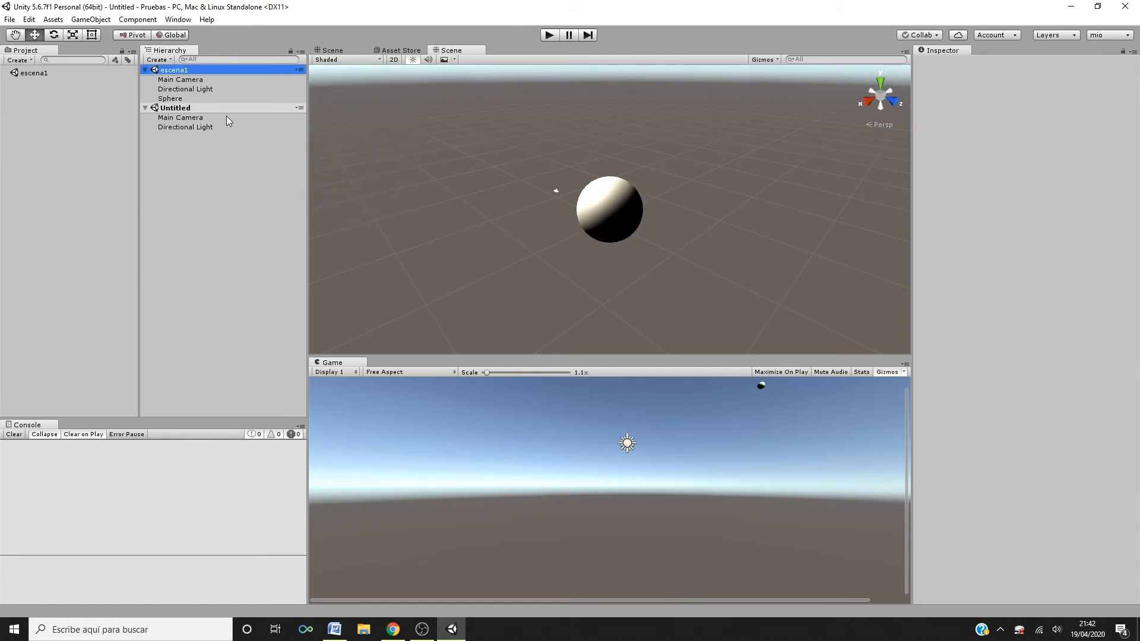
- Select the scenes and their objects in the Hierarchy to compare both loaded scenes
click(199, 110)
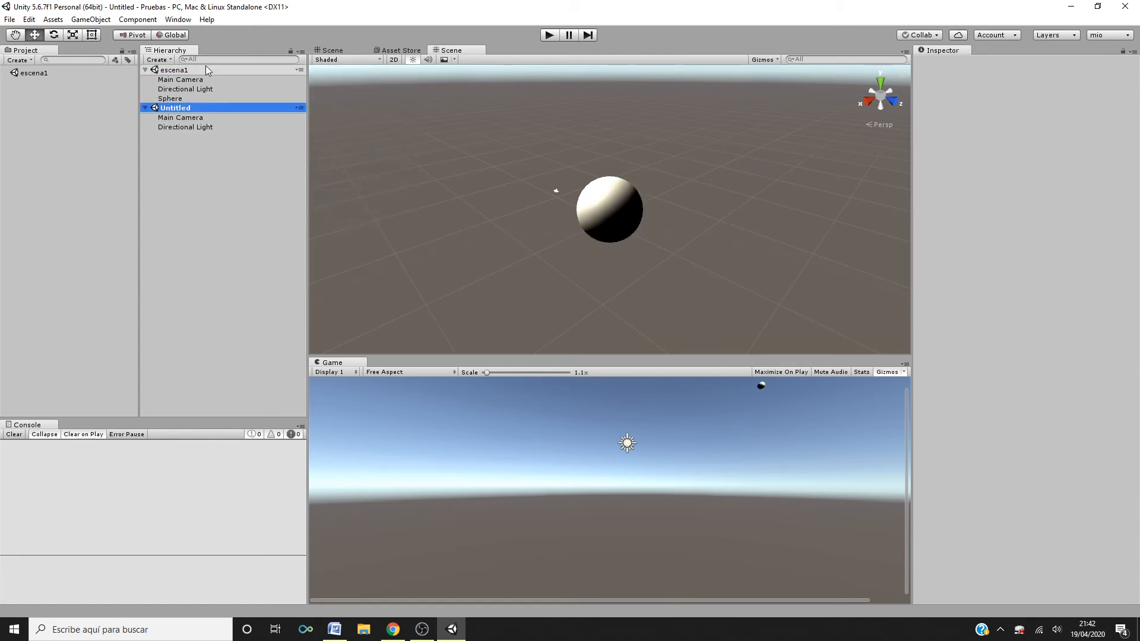
click(204, 70)
click(177, 99)
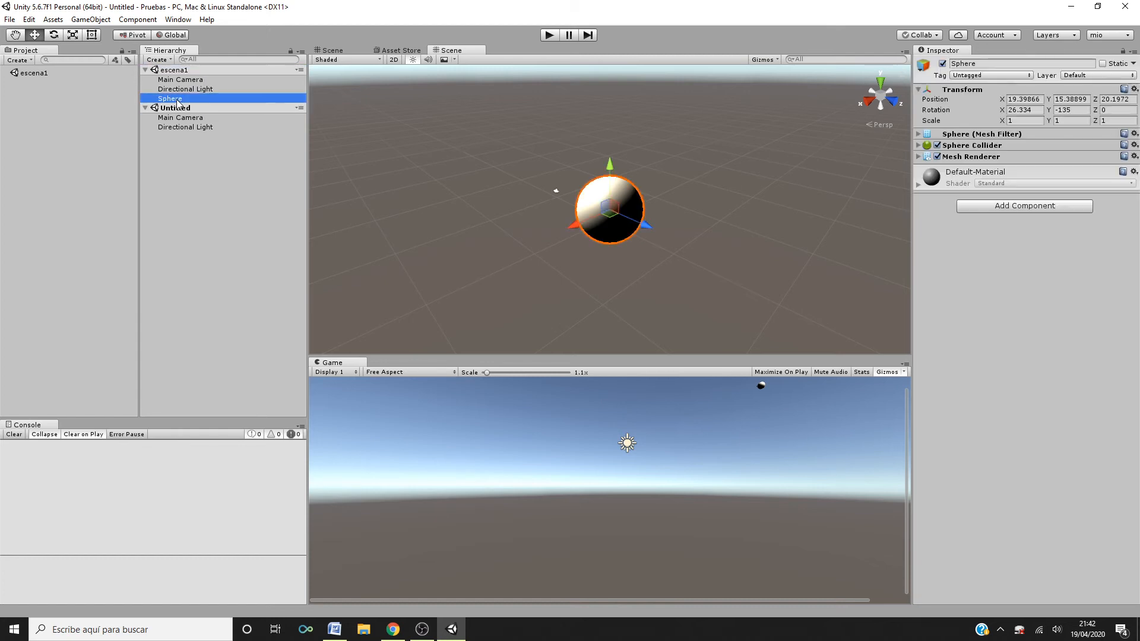
click(190, 109)
click(195, 127)
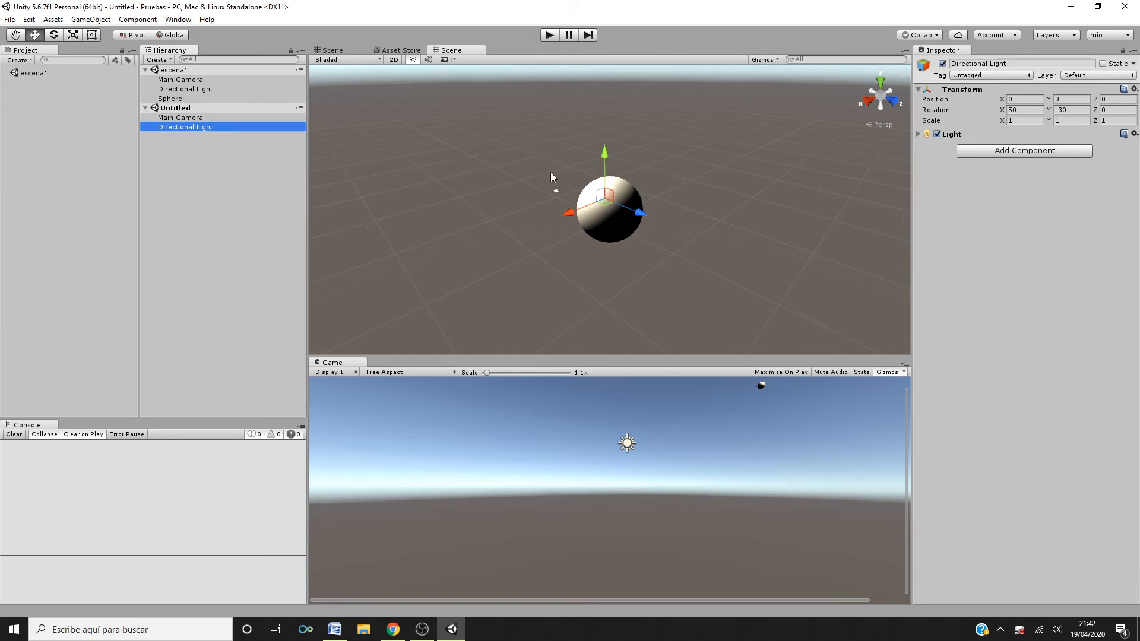
click(201, 118)
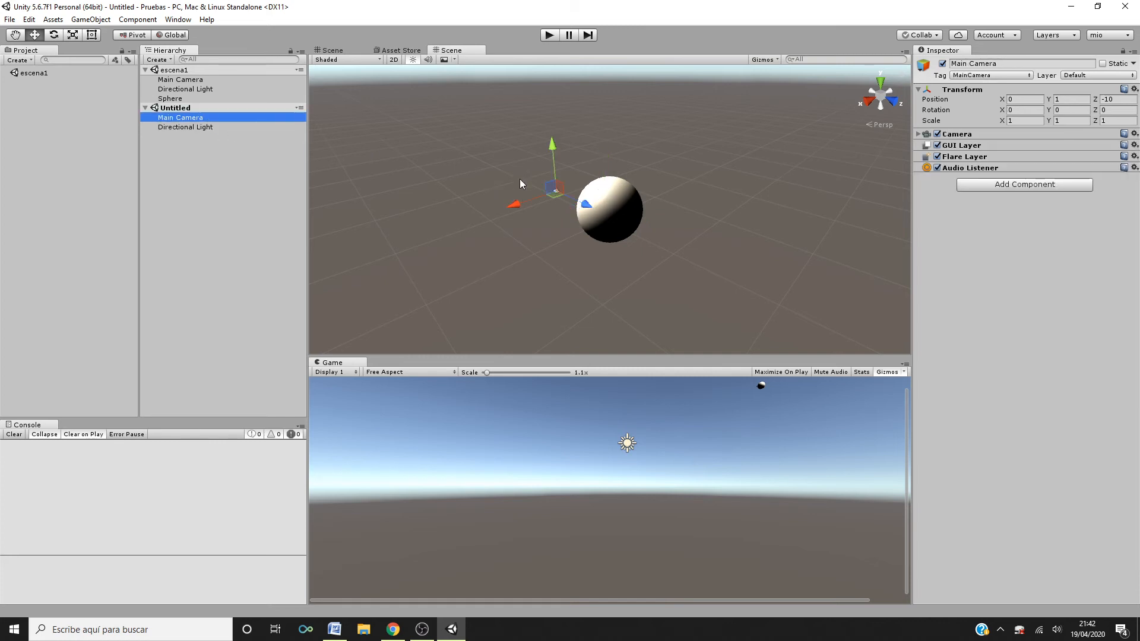
scroll(596, 259, down, 1)
scroll(597, 259, up, 2)
scroll(596, 259, down, 2)
click(176, 70)
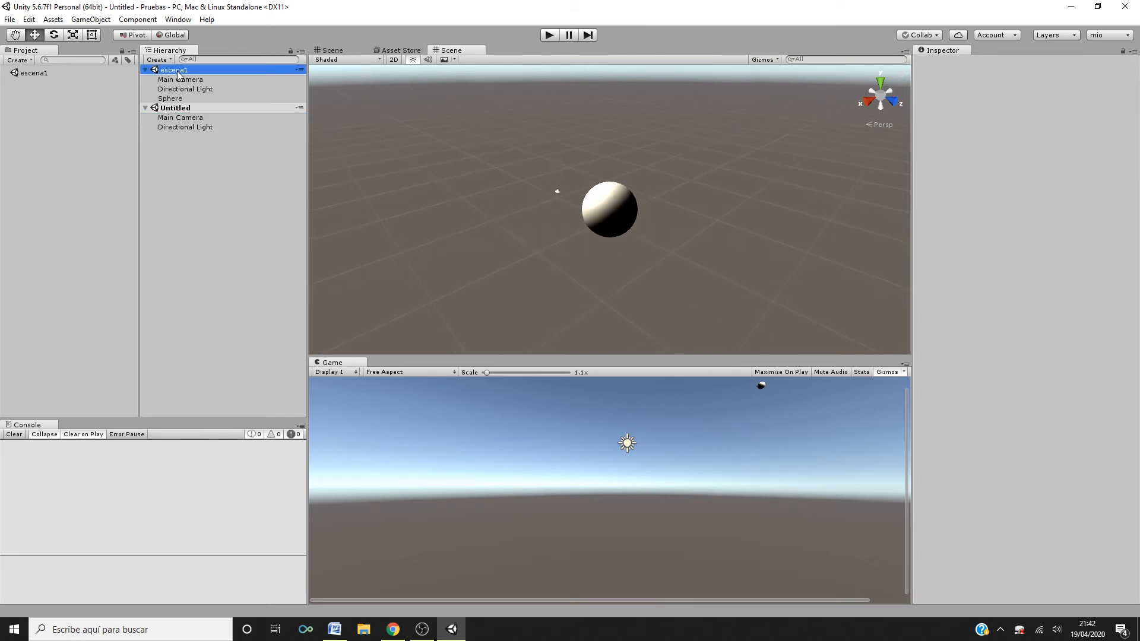
- Remove the Untitled scene from the Hierarchy, keeping only escena1
click(213, 113)
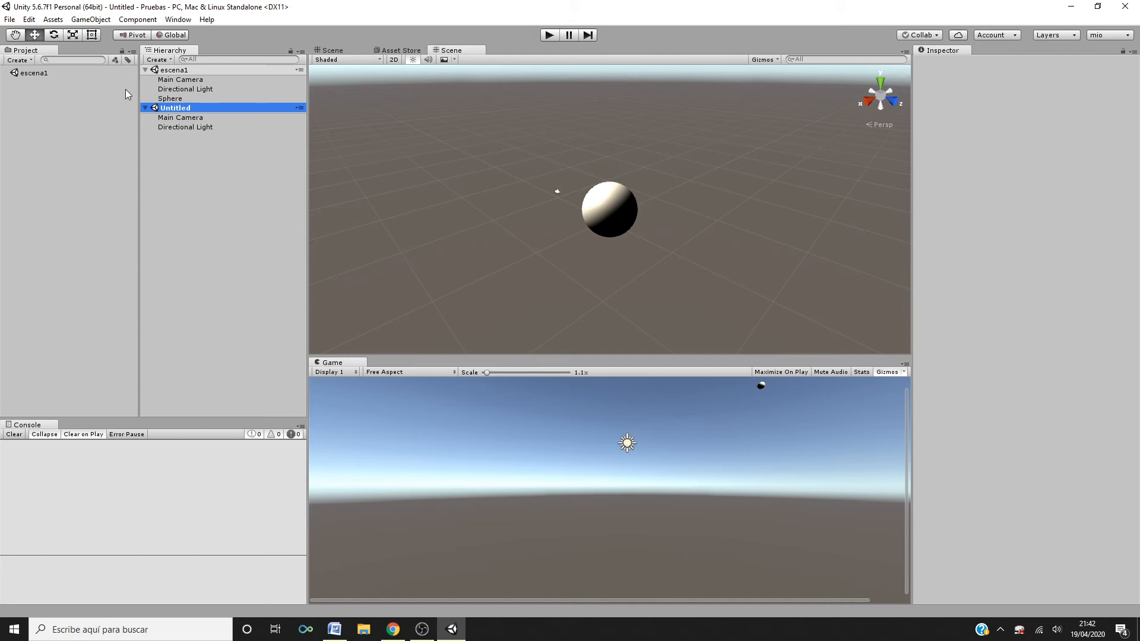
click(177, 71)
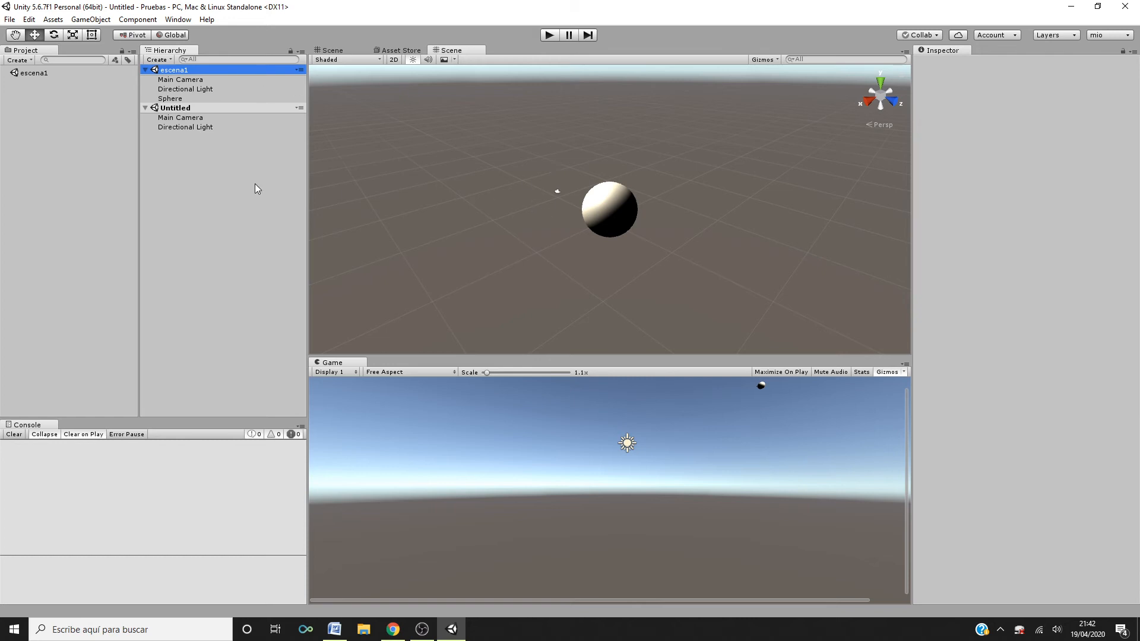
click(233, 109)
right_click(234, 109)
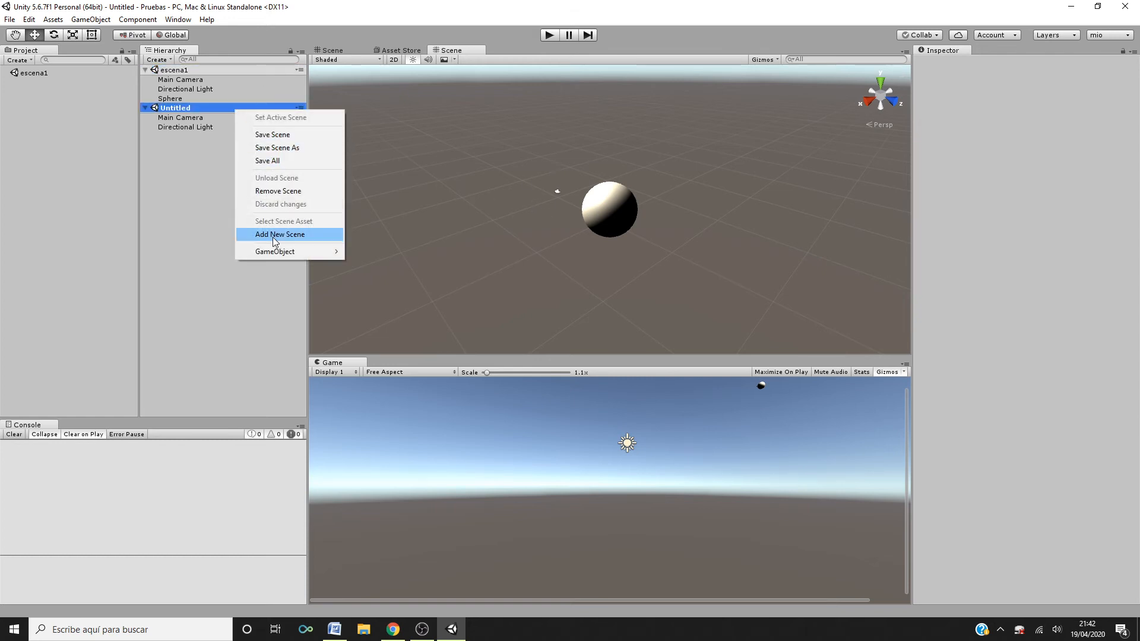
click(275, 190)
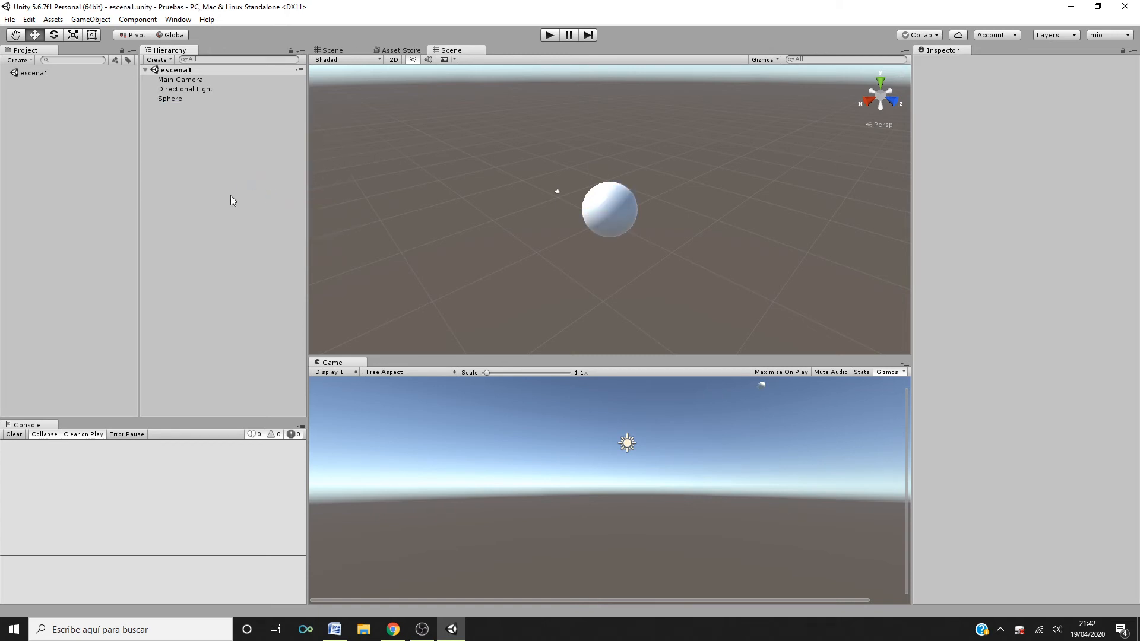
- Select the Main Camera in escena1 and set its position X to 1 and Y to 4
click(212, 73)
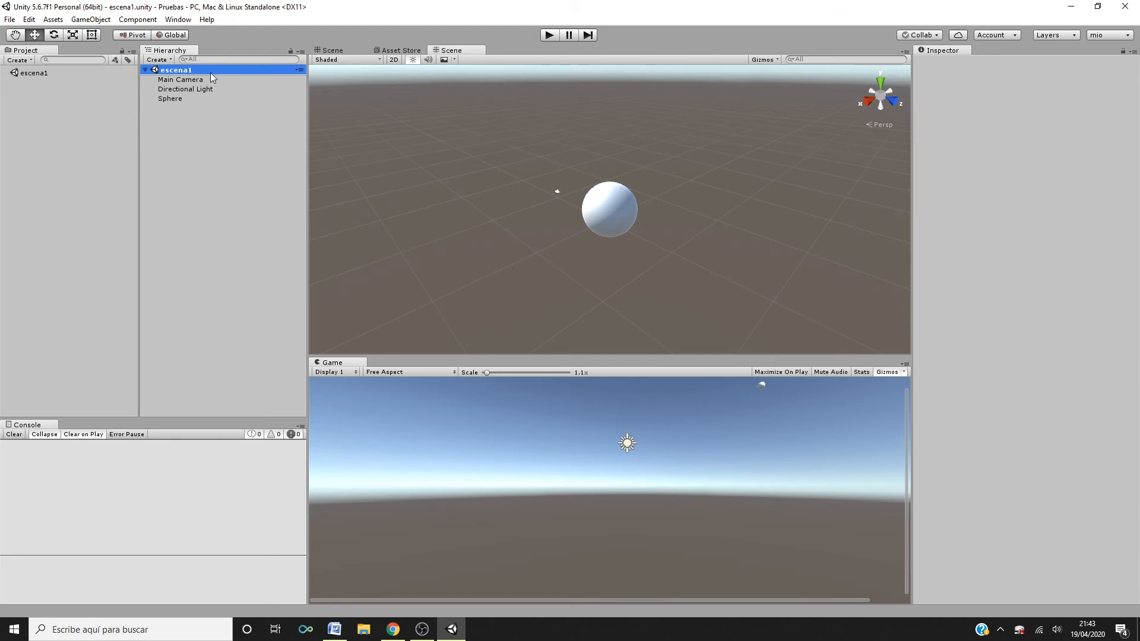
click(185, 131)
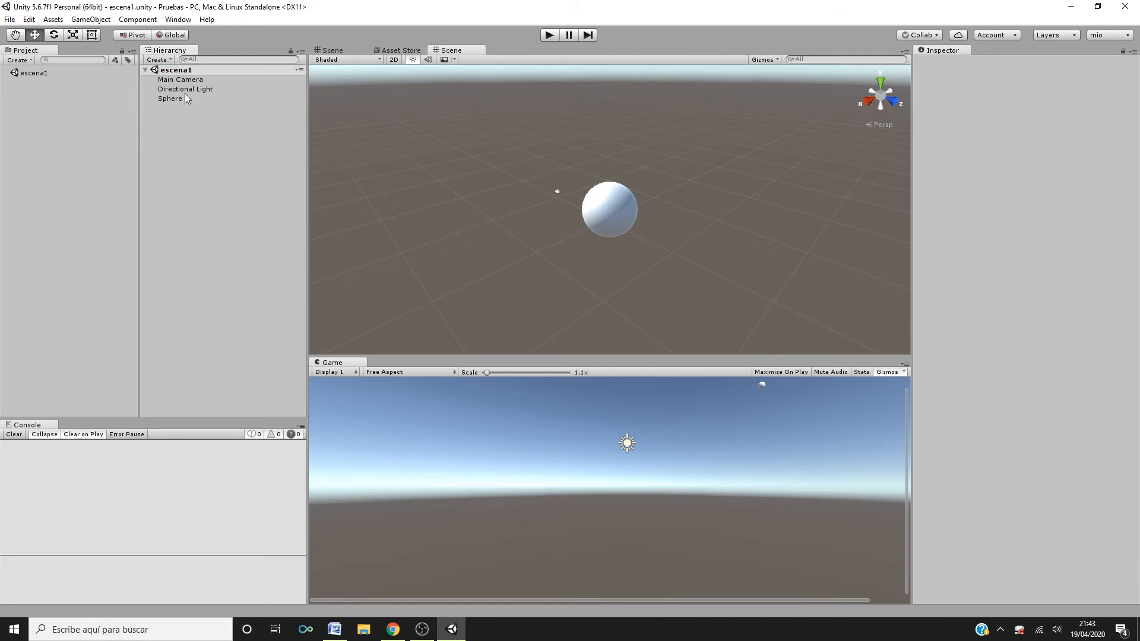
click(187, 81)
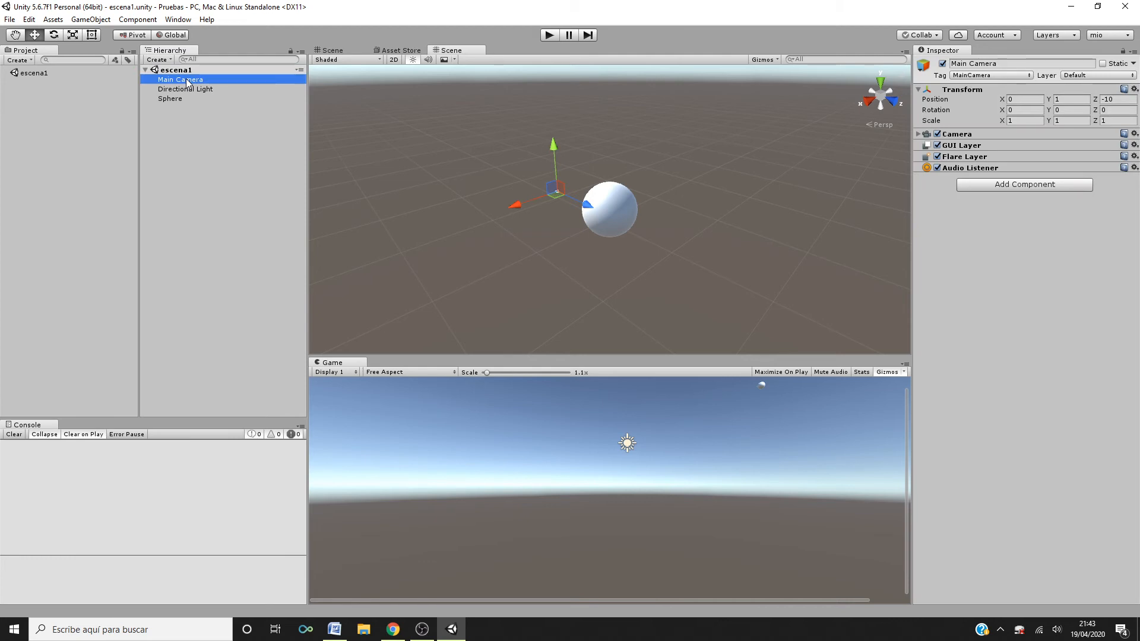
click(195, 89)
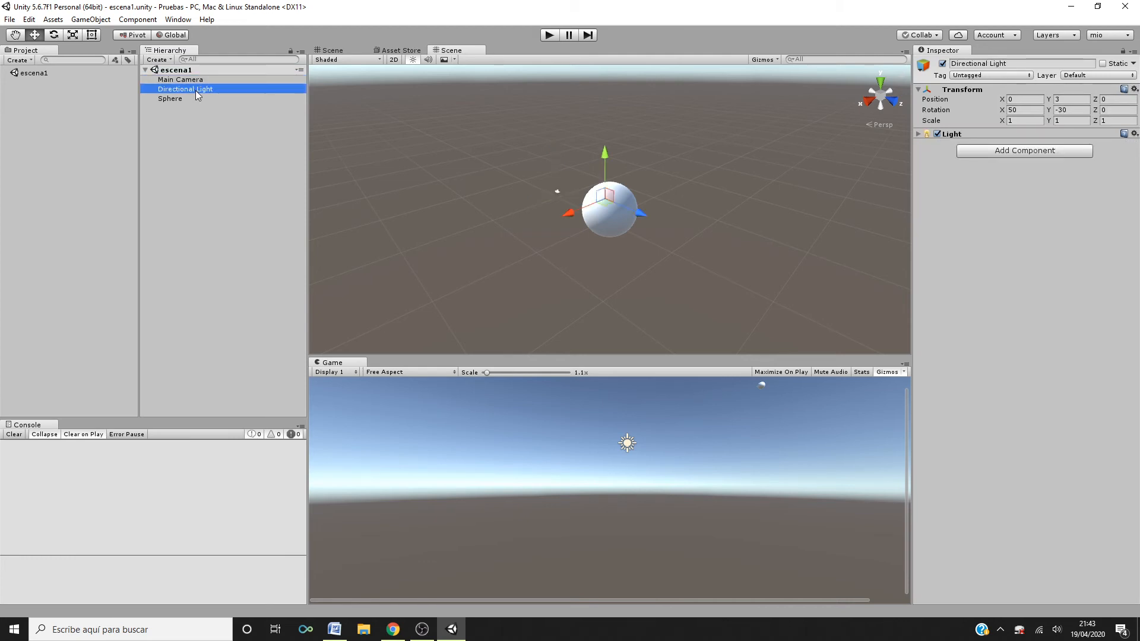
click(194, 79)
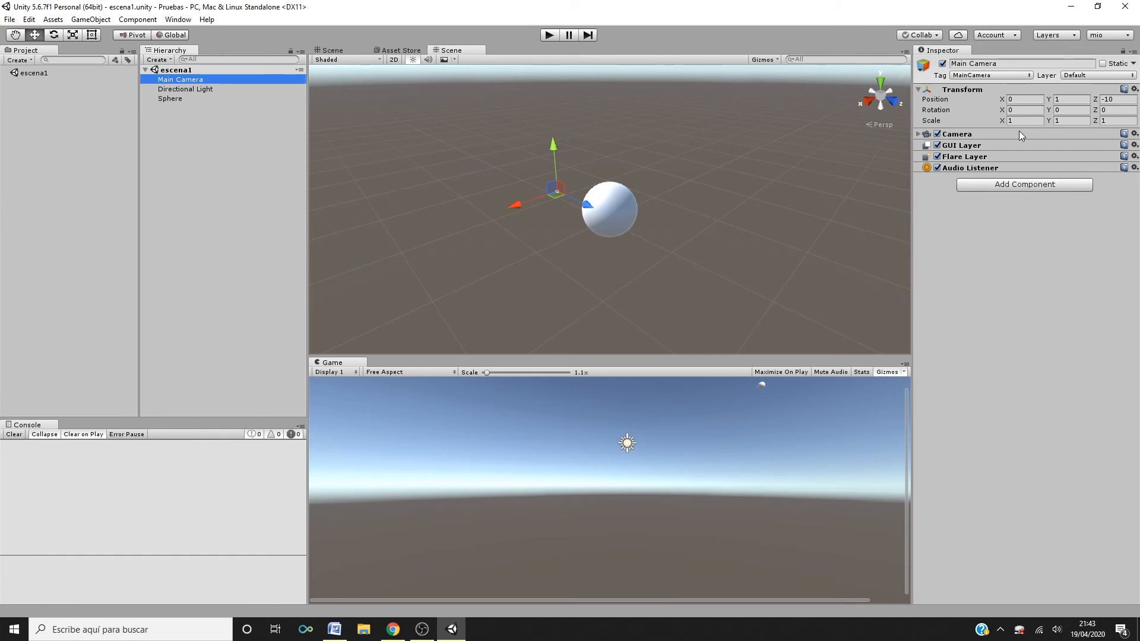
click(1027, 99)
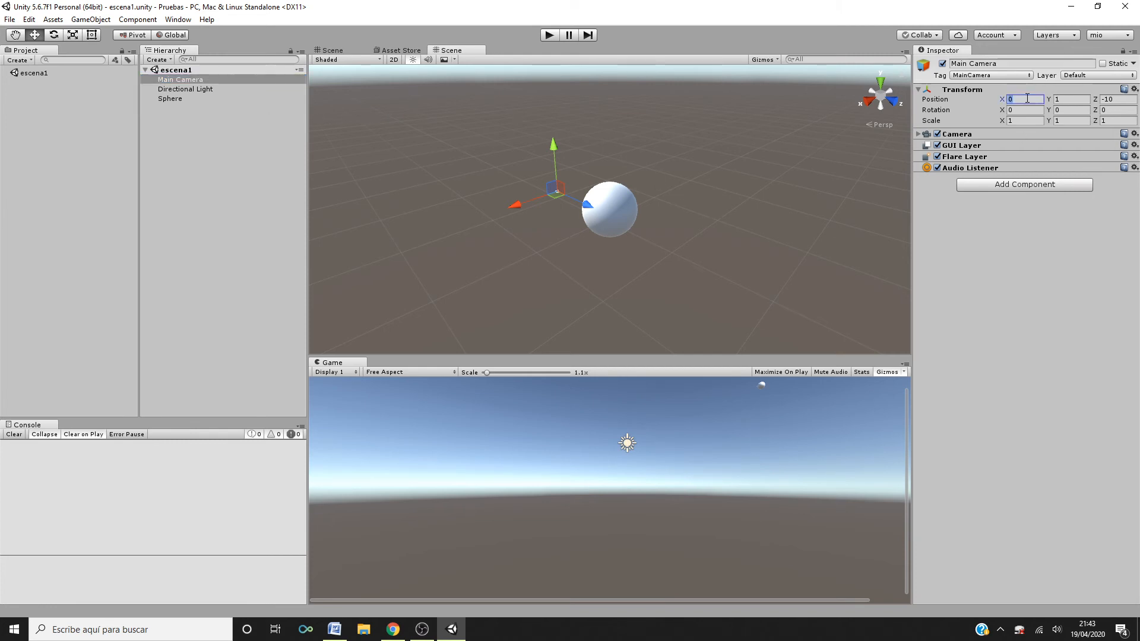
text(1)
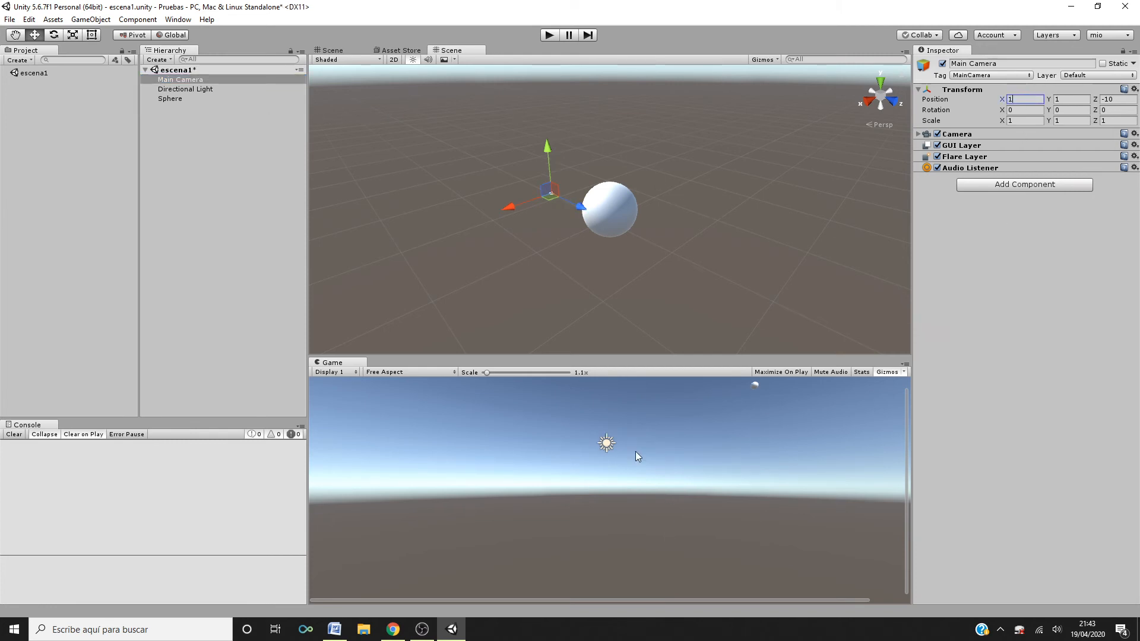
click(1074, 100)
text(4)
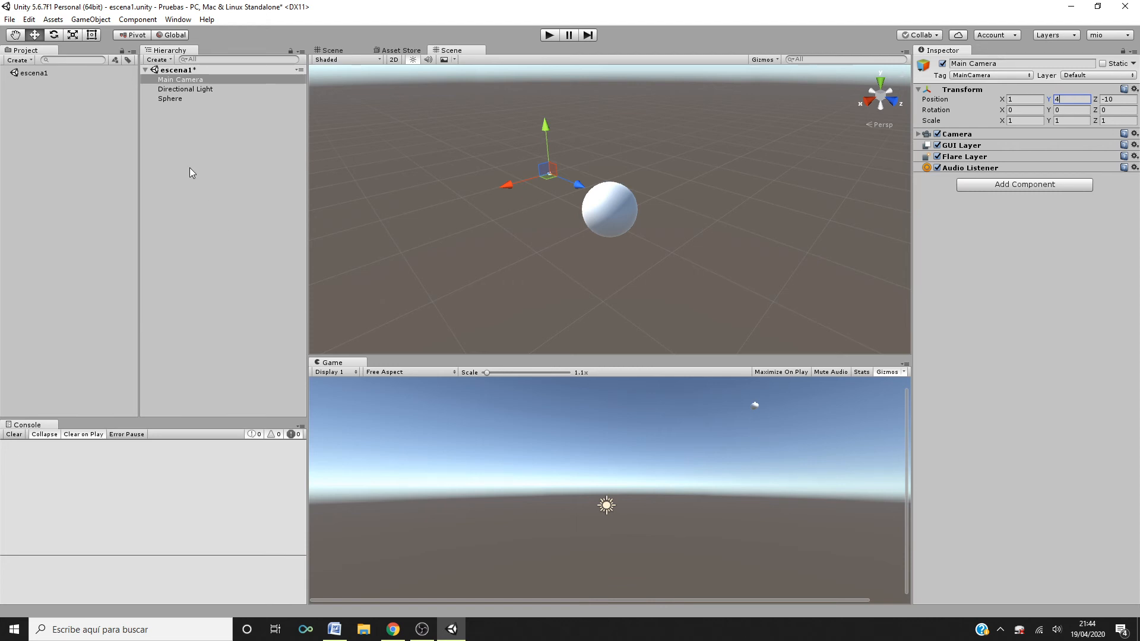
- Delete the Sphere from escena1
click(184, 98)
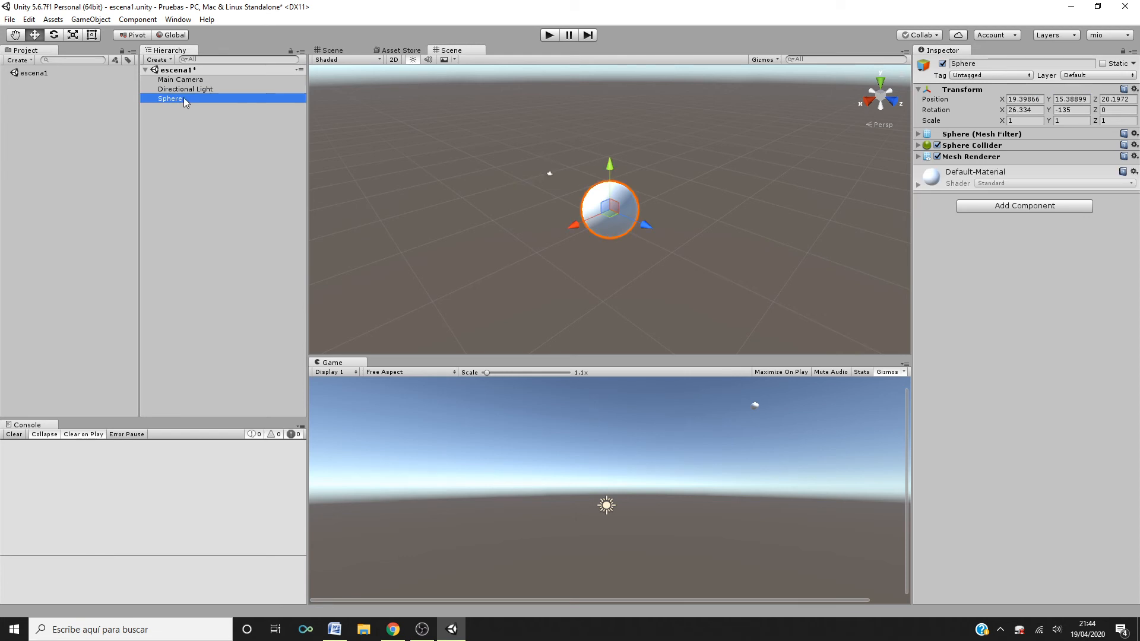
right_click(184, 97)
click(226, 163)
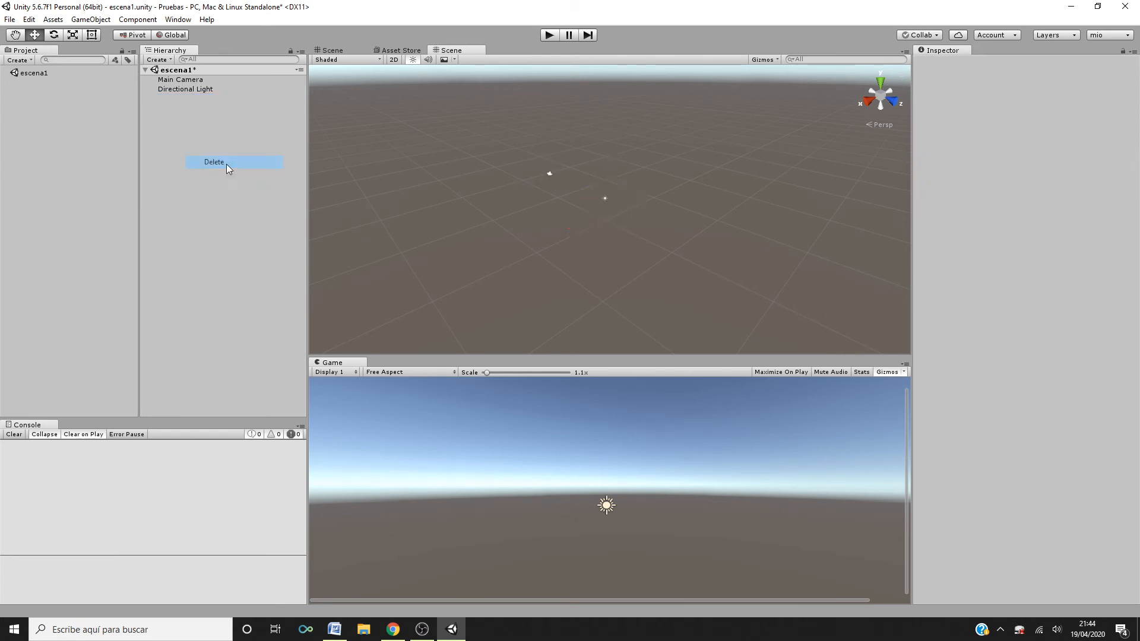
click(208, 81)
click(206, 103)
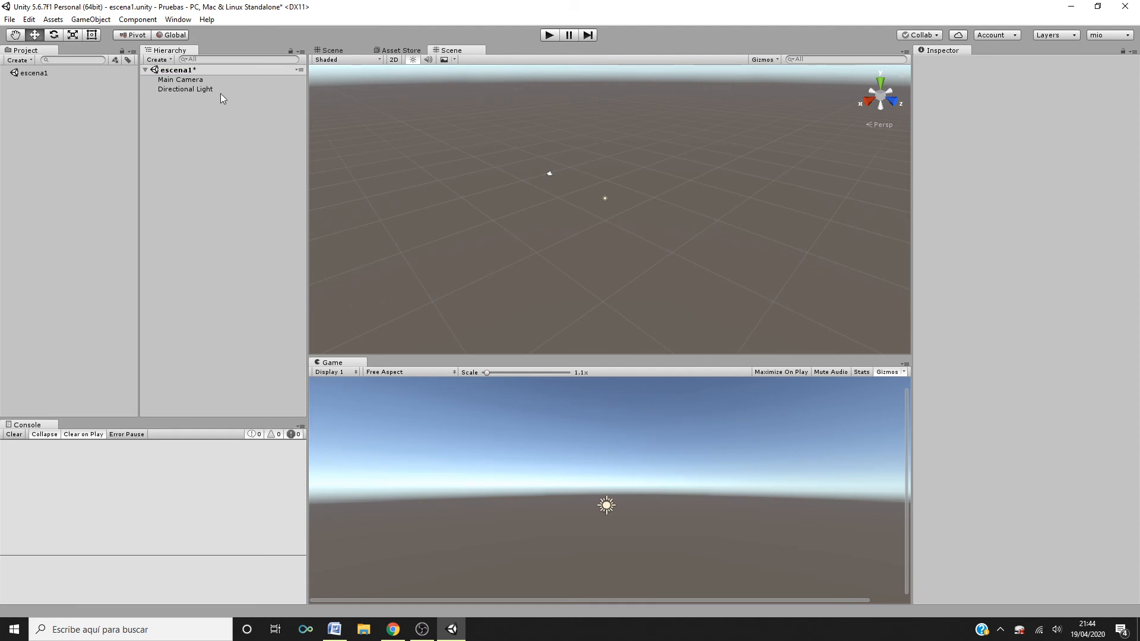
- Browse the Hierarchy's Create menu options without adding anything
click(157, 60)
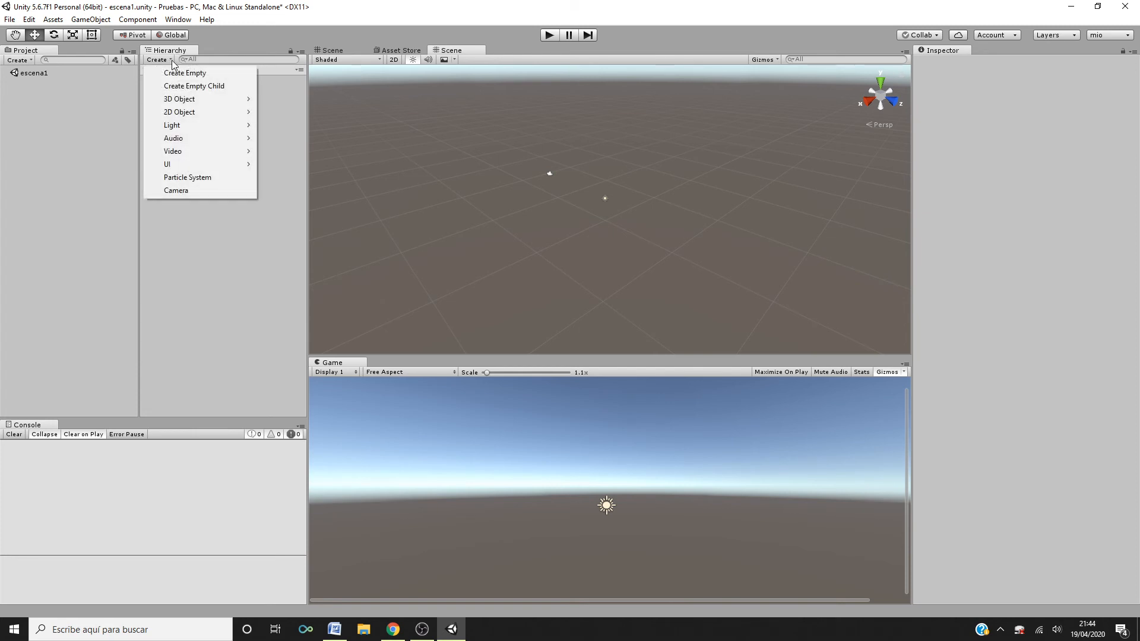
mouse_move(205, 101)
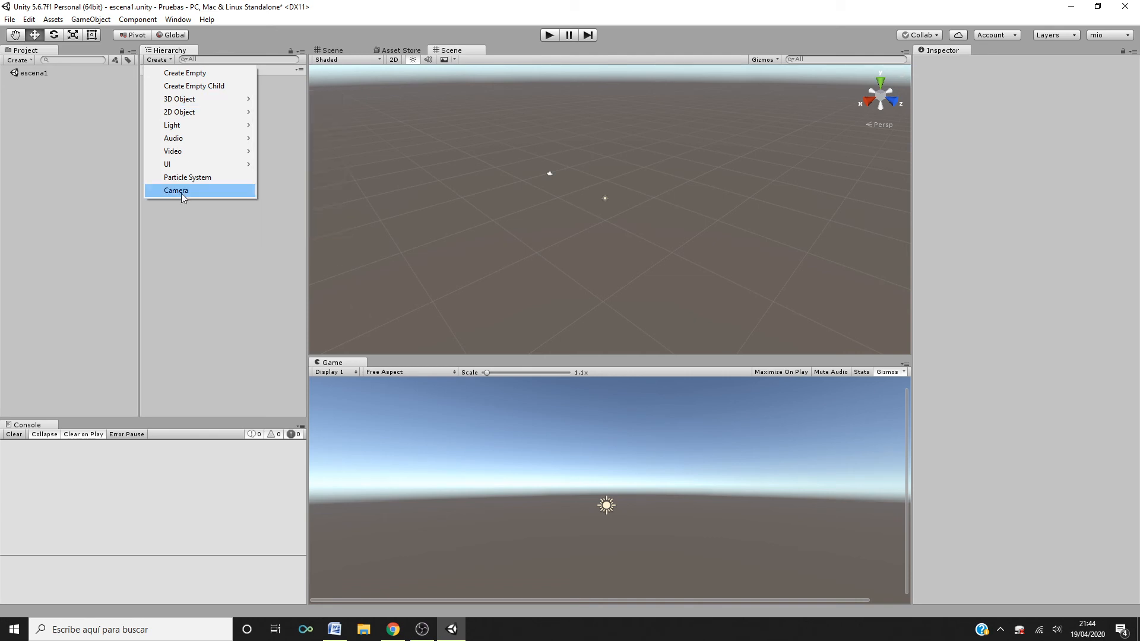
mouse_move(193, 124)
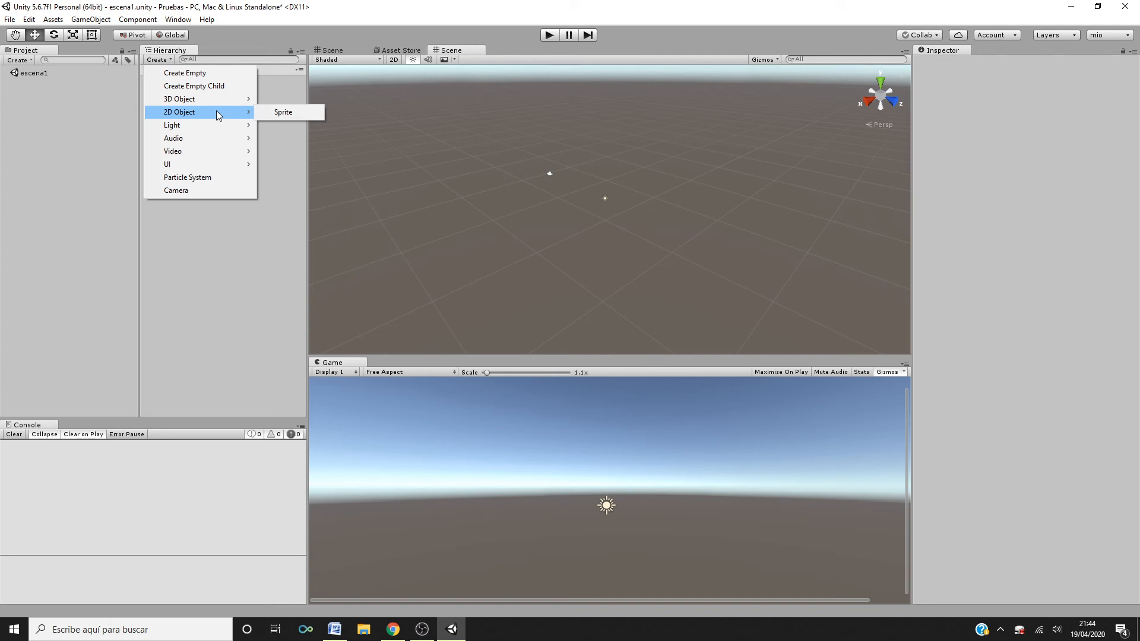
click(212, 251)
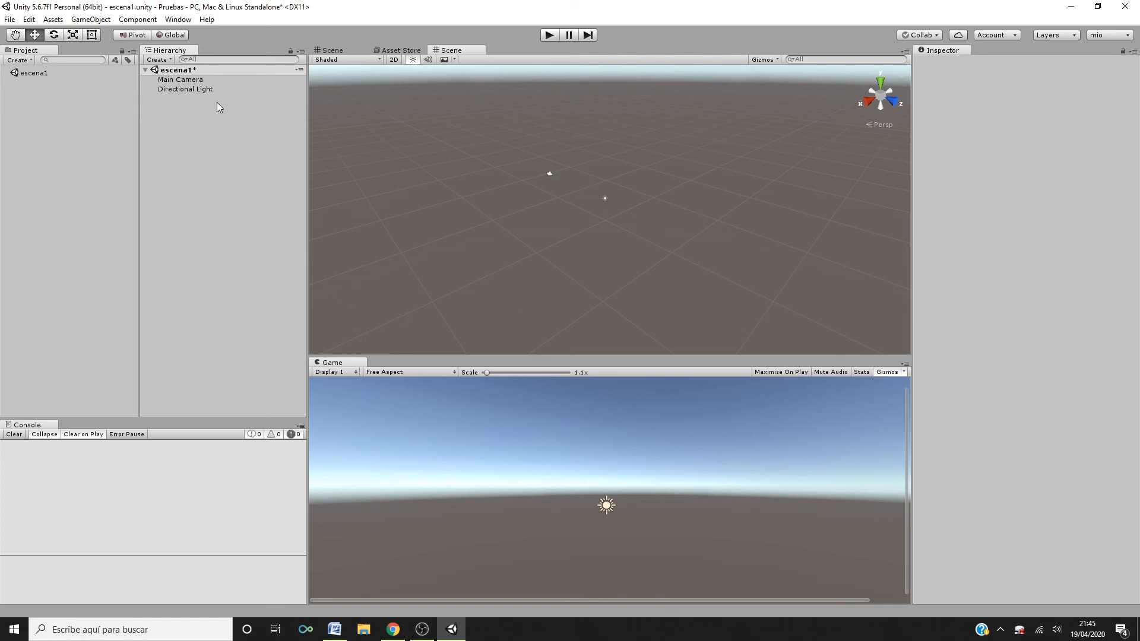
- Create a 3D Plane object in escena1
click(170, 60)
click(91, 19)
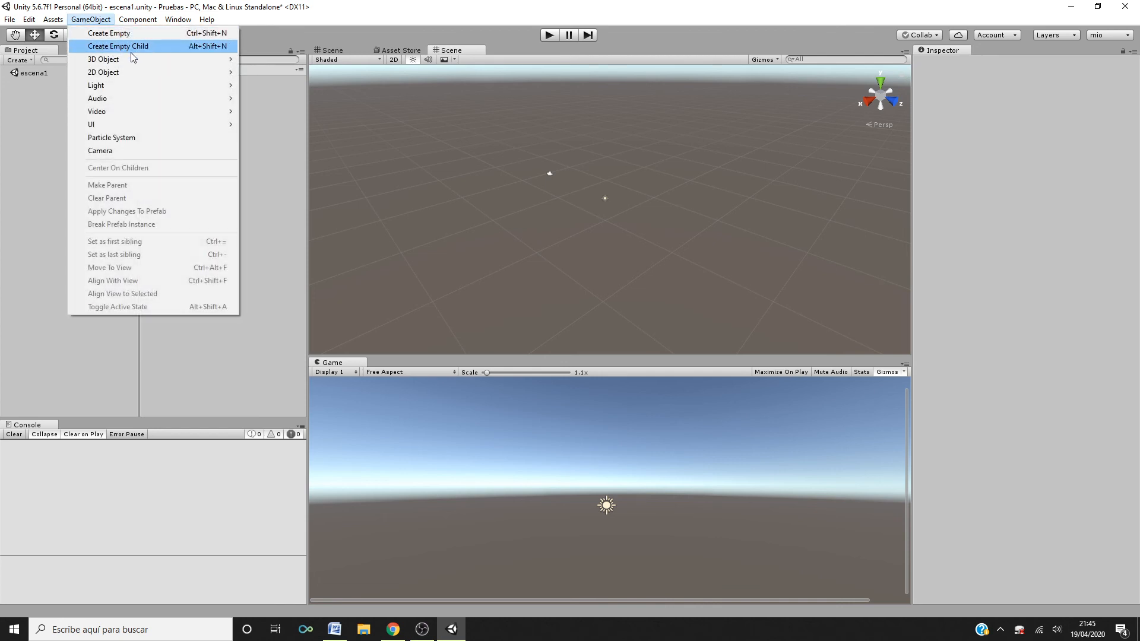
mouse_move(137, 59)
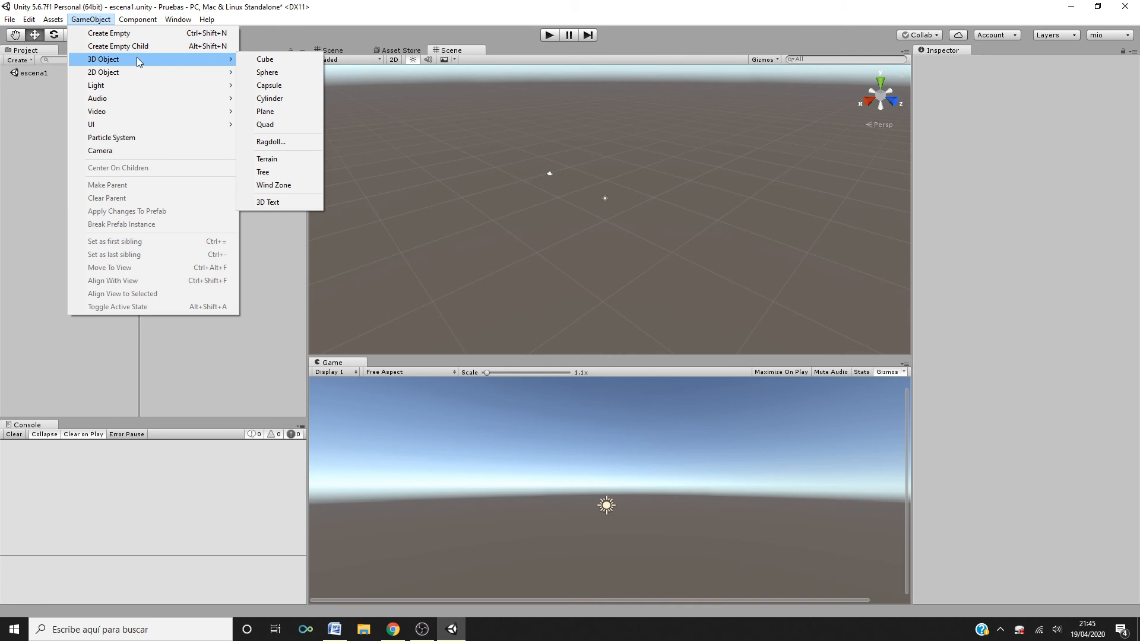
click(279, 111)
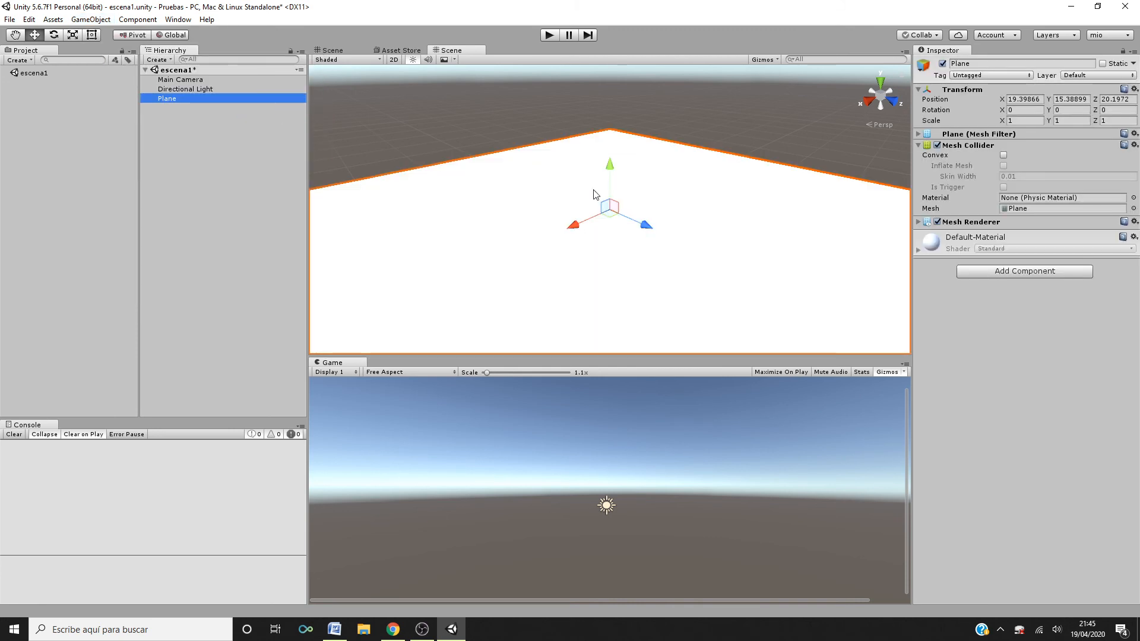
- Add a 3D Cube as a child of the Plane
right_click(202, 111)
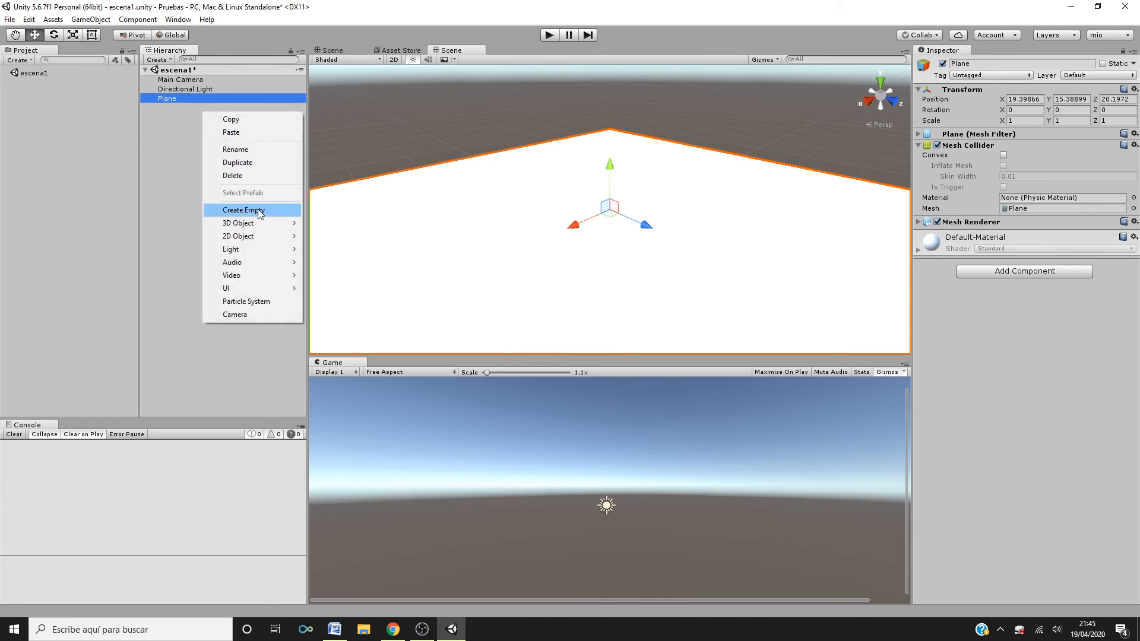
mouse_move(261, 223)
click(325, 223)
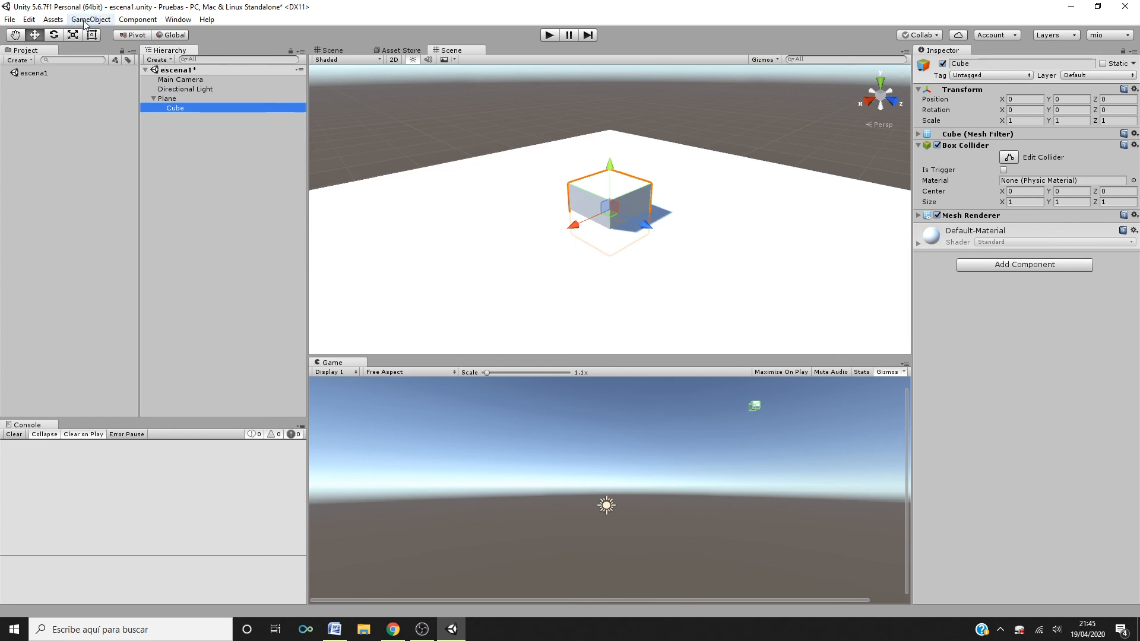
- Add a Point Light as a child of the Cube
right_click(191, 132)
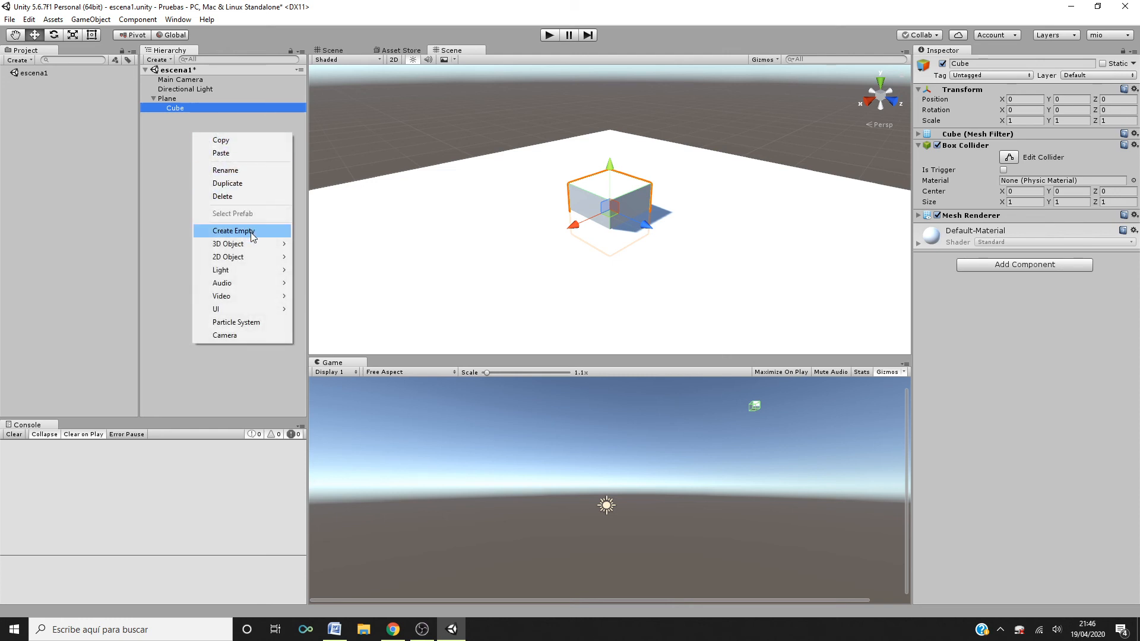
mouse_move(253, 245)
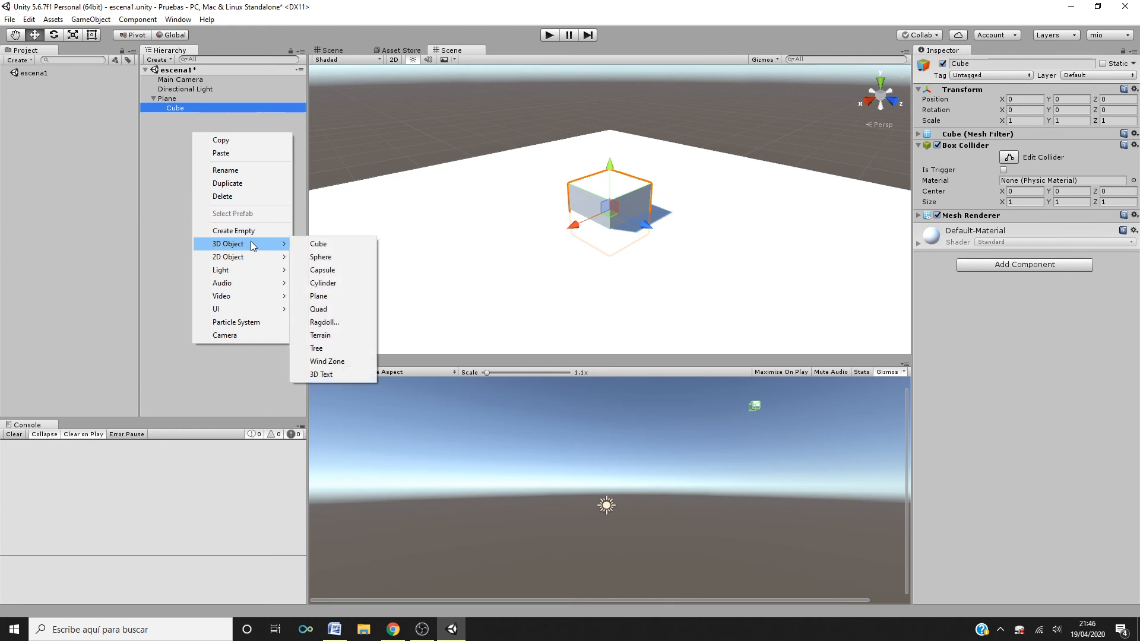
mouse_move(251, 271)
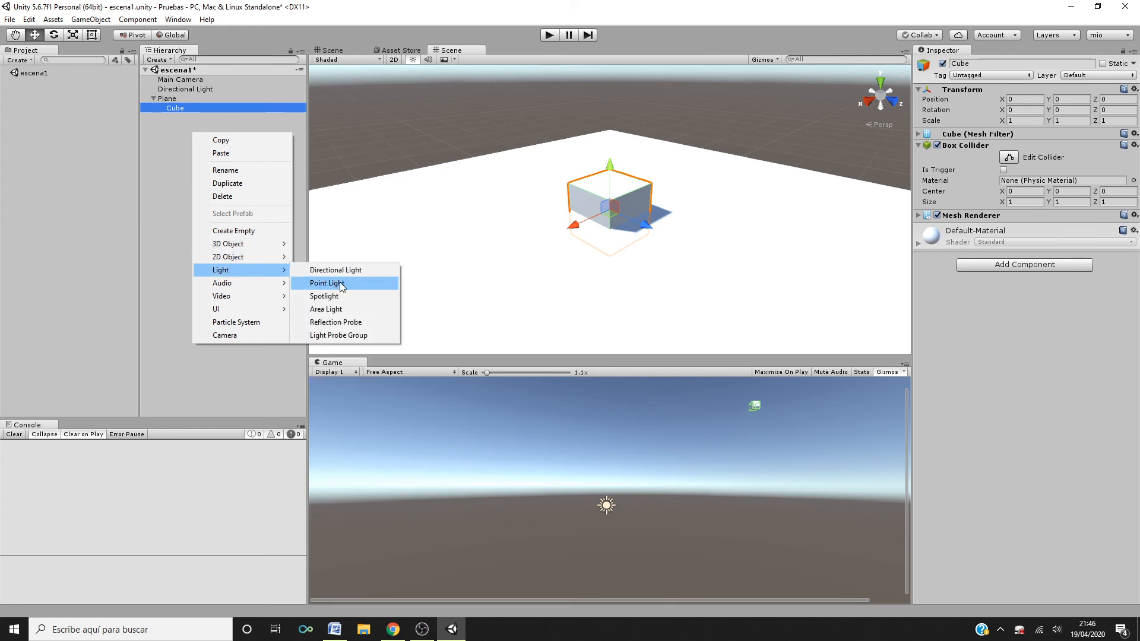
click(332, 284)
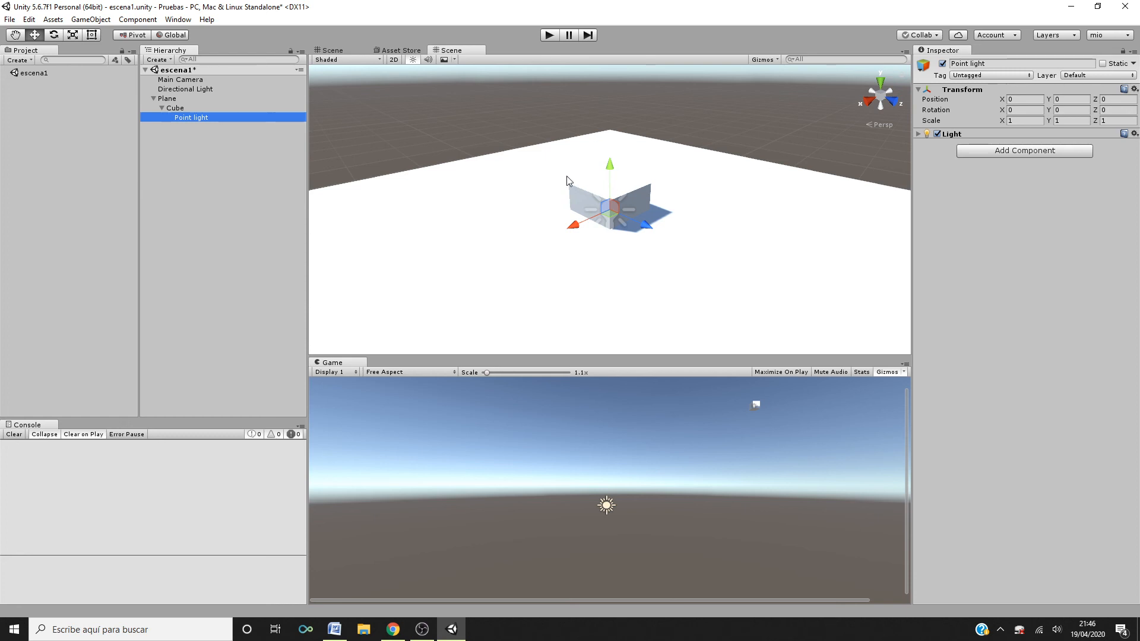
- Expand and collapse the Plane's hierarchy, selecting the Plane, Cube and Point light in turn
click(173, 110)
click(172, 100)
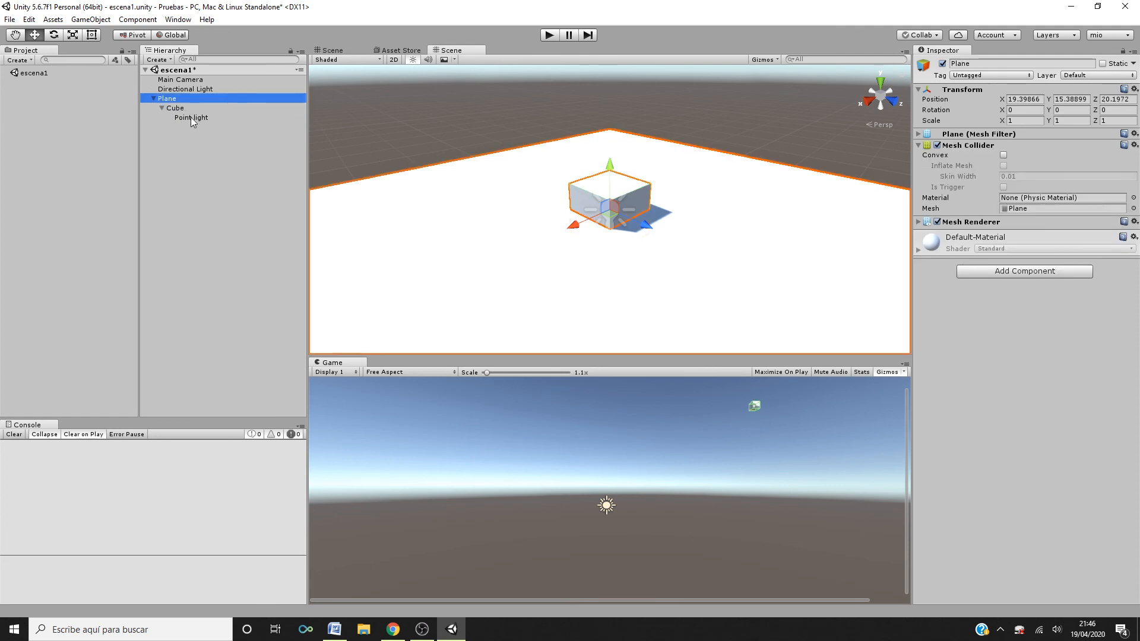
click(190, 119)
click(154, 99)
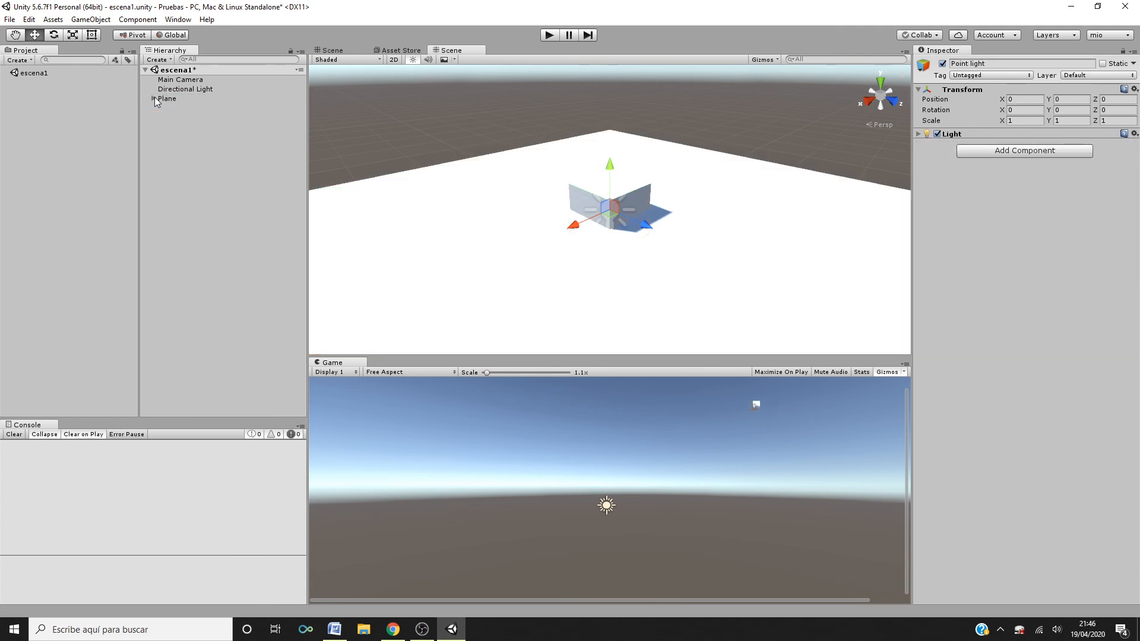
click(154, 99)
click(154, 99)
click(154, 99)
click(154, 99)
click(154, 99)
click(172, 109)
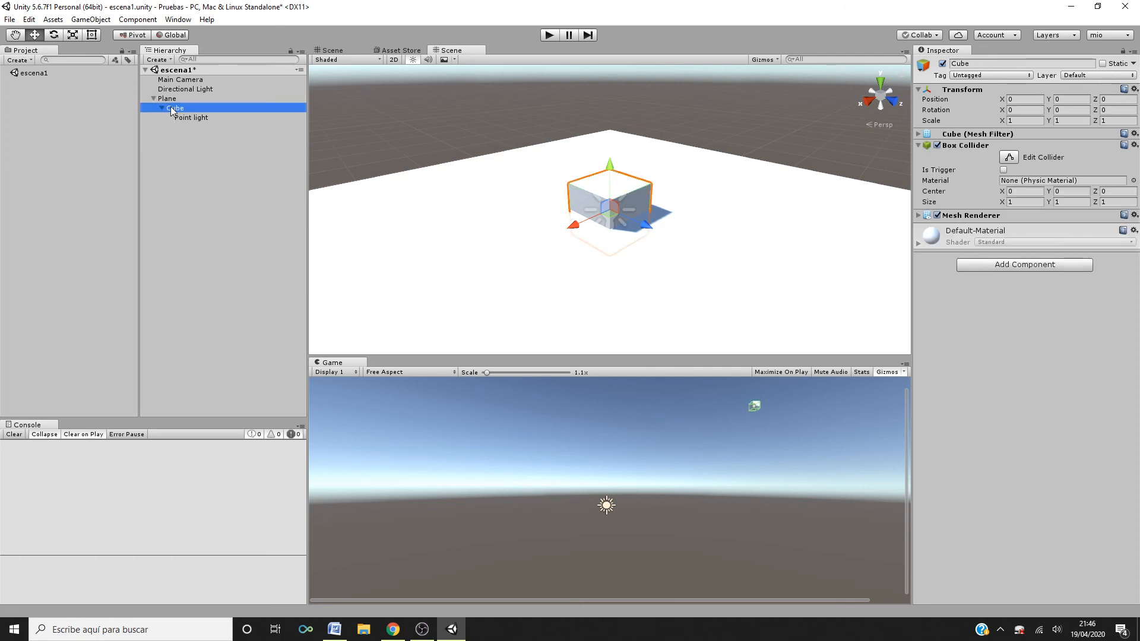
click(152, 98)
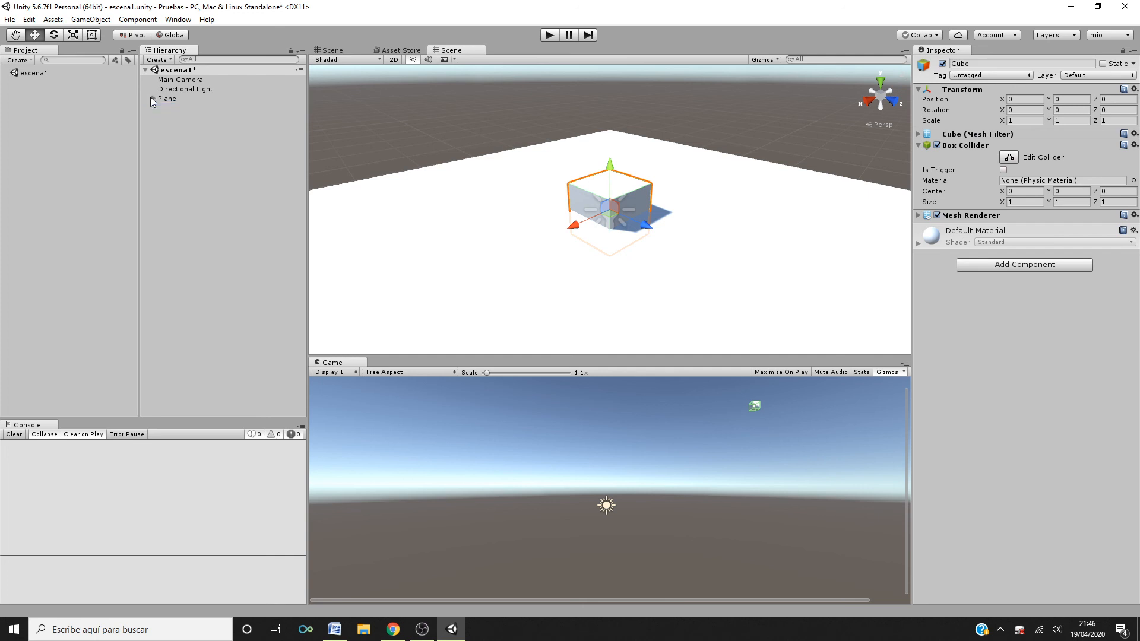
- Move the Plane slightly along X in the Scene view to about 19.16
click(172, 98)
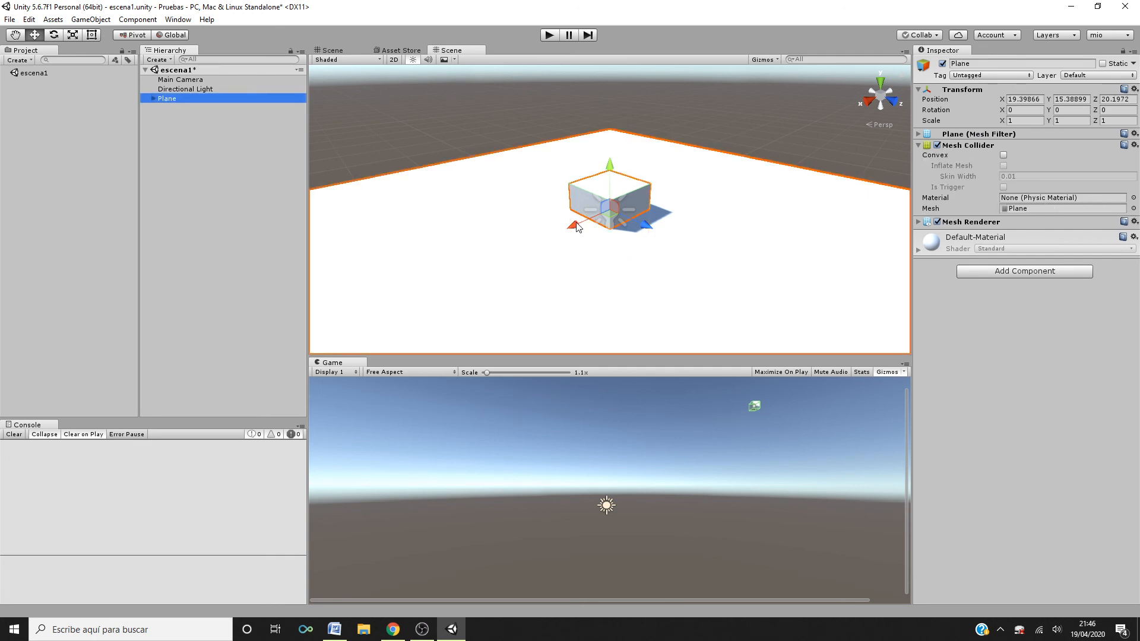
drag(576, 226, 521, 211)
click(152, 99)
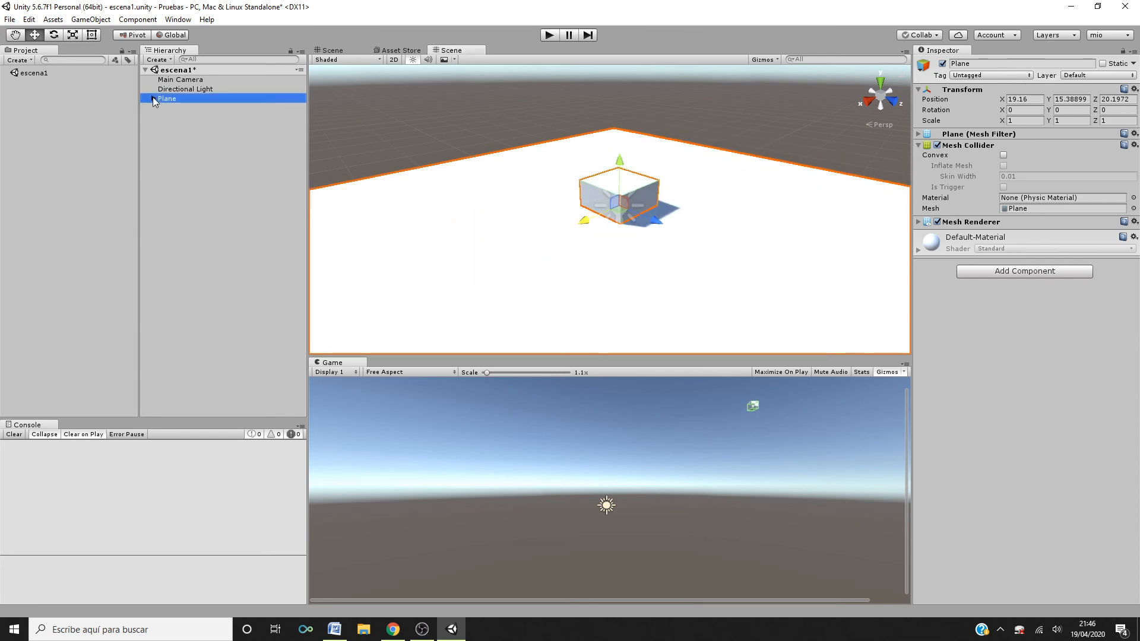
click(152, 98)
click(153, 99)
- Drag the Cube out of the Plane to the top level of escena1 in the Hierarchy
click(175, 109)
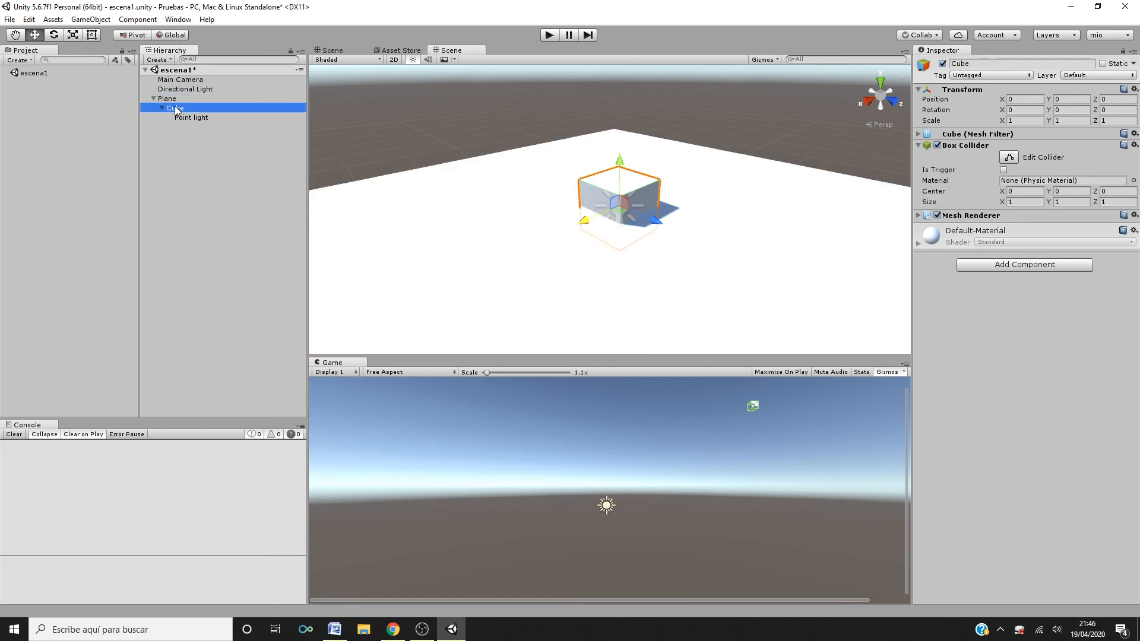
drag(176, 108, 181, 92)
click(177, 118)
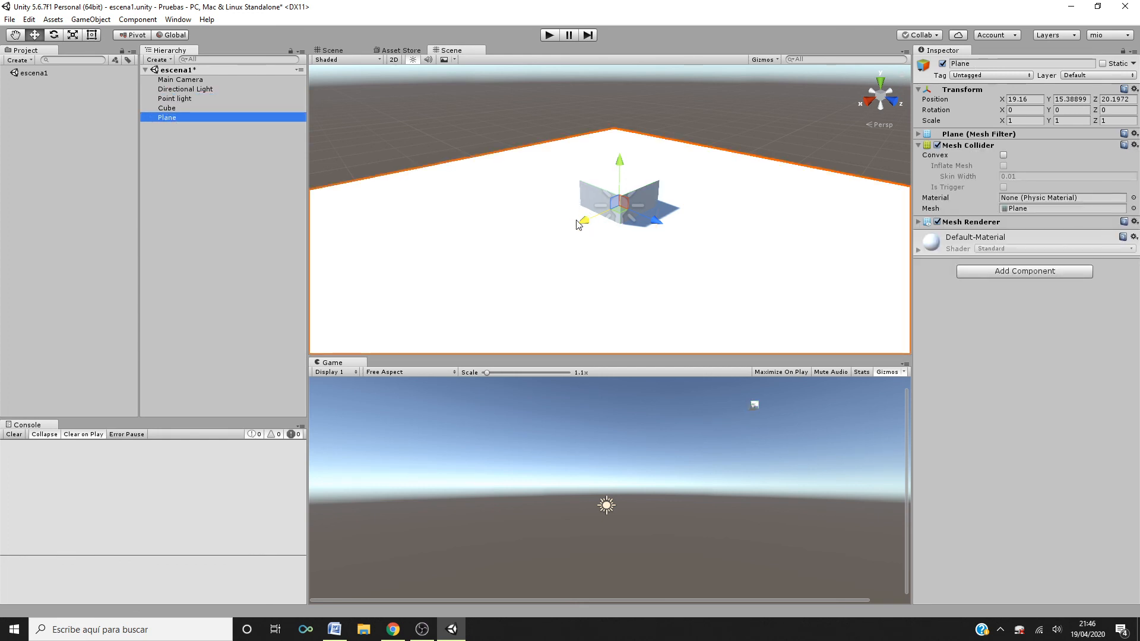
- Raise the Cube along Y above the plane to about 16.57
drag(579, 224, 629, 205)
key(ctrl+z)
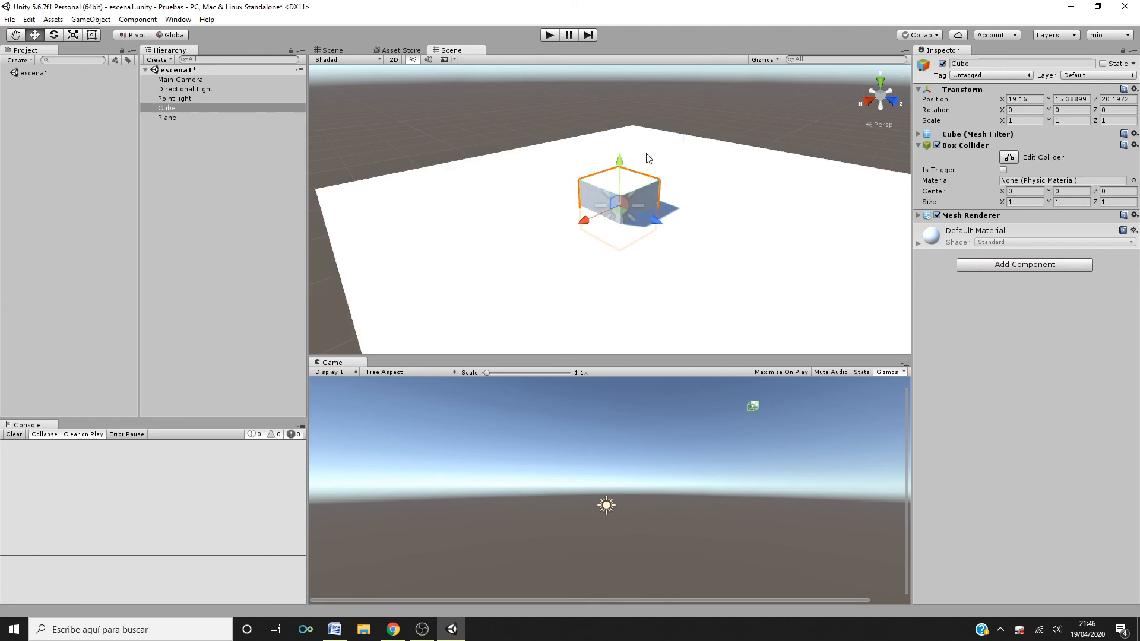
drag(622, 165, 639, 113)
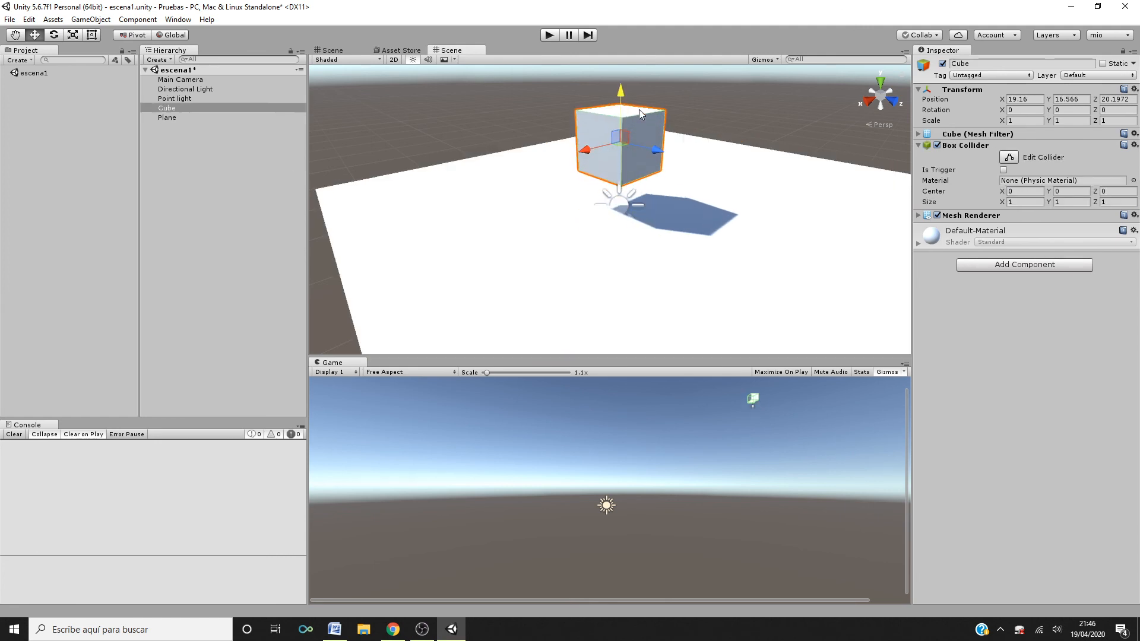
- Select the Point light and move it up above the Cube to about X 19.04, Y 17.29
click(622, 202)
drag(618, 161, 594, 104)
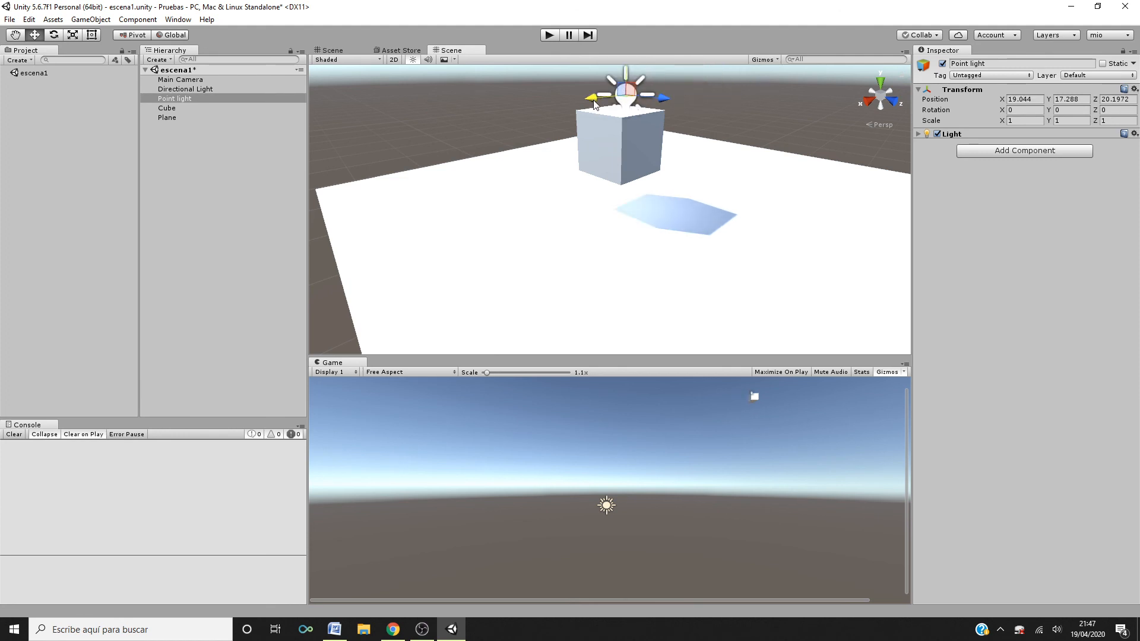
- Select the Main Camera, then move the Directional Light to about X 11.78, Y 14.06, Z -0.22
click(181, 81)
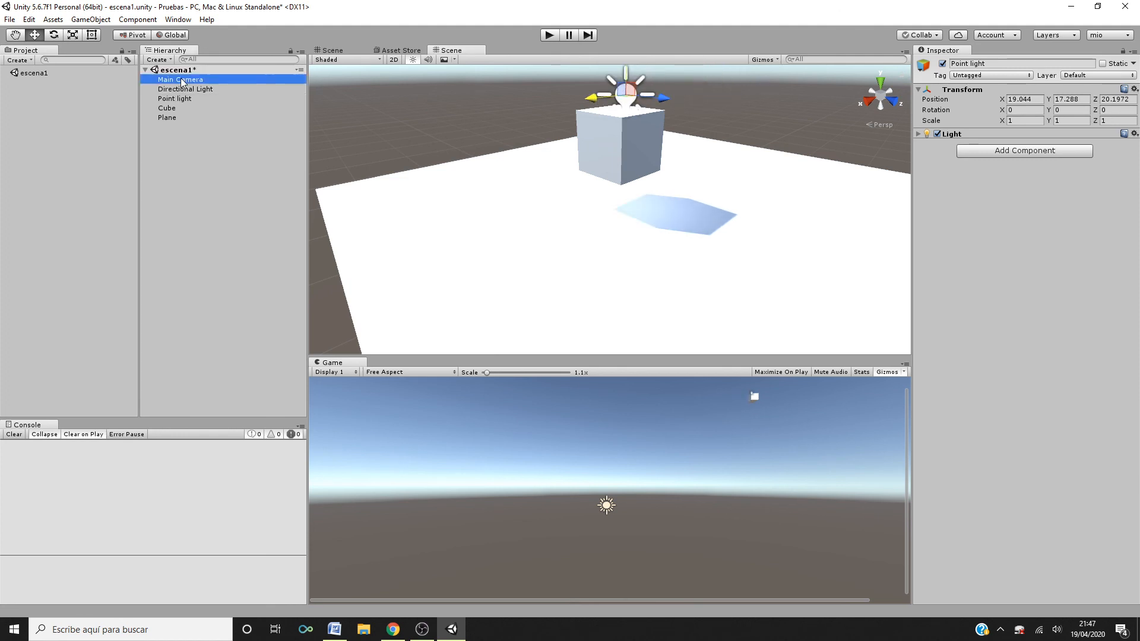
click(209, 90)
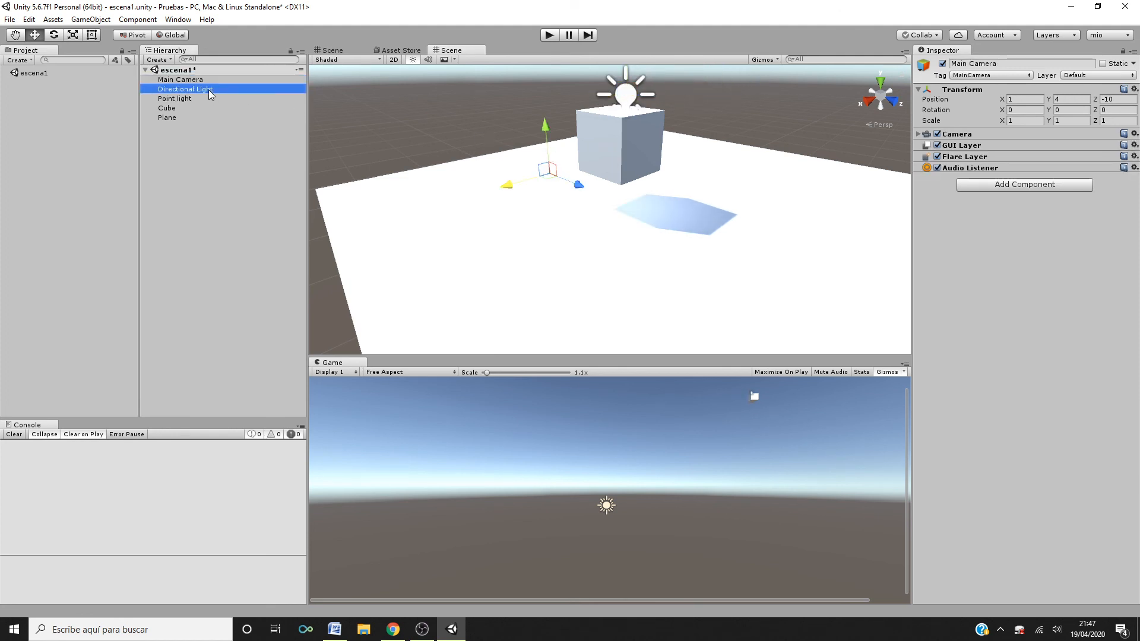
drag(602, 155, 621, 63)
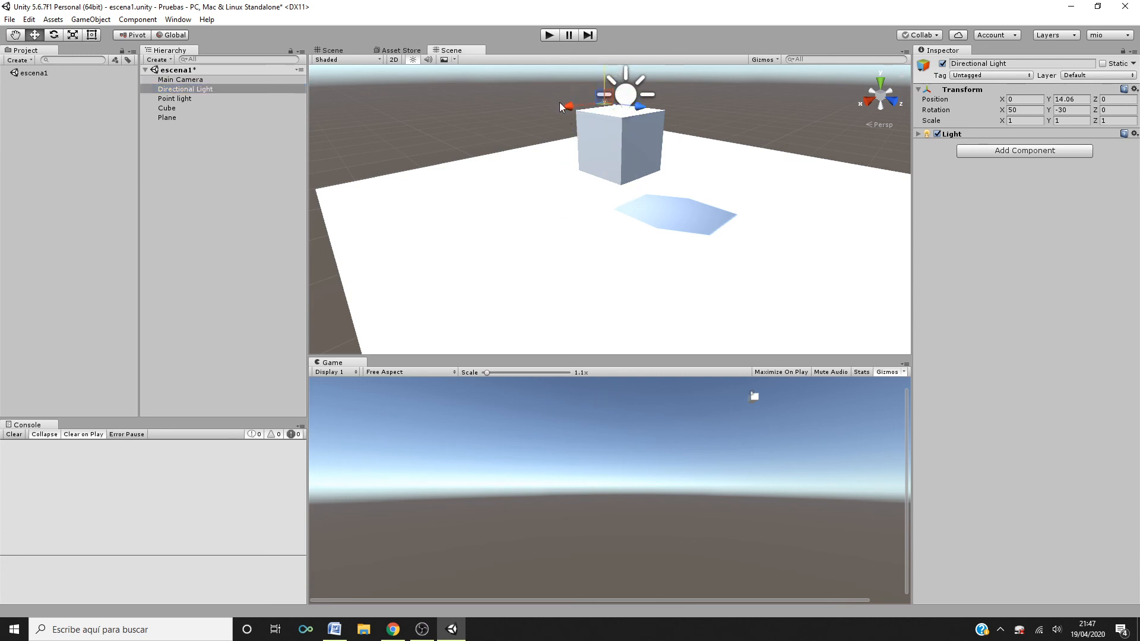
mouse_move(560, 107)
mouse_down()
mouse_move(461, 108)
mouse_move(542, 122)
mouse_move(541, 111)
mouse_up()
drag(473, 118, 455, 122)
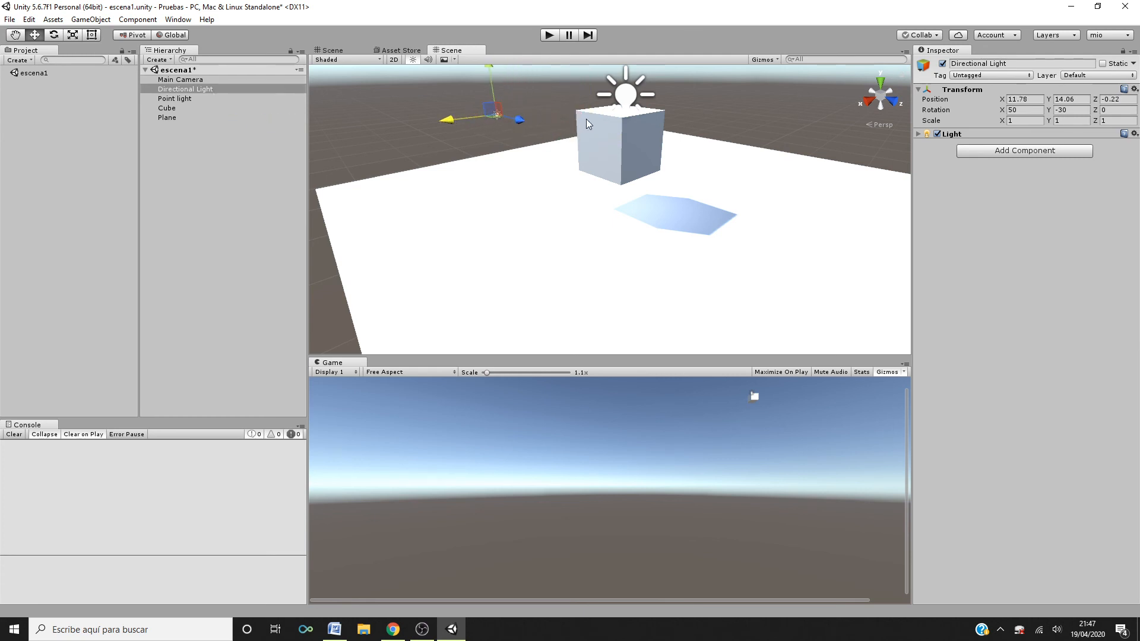
- Reposition the Point light beside the Cube at about X 16.85, Y 16.3, Z 20.74
click(193, 99)
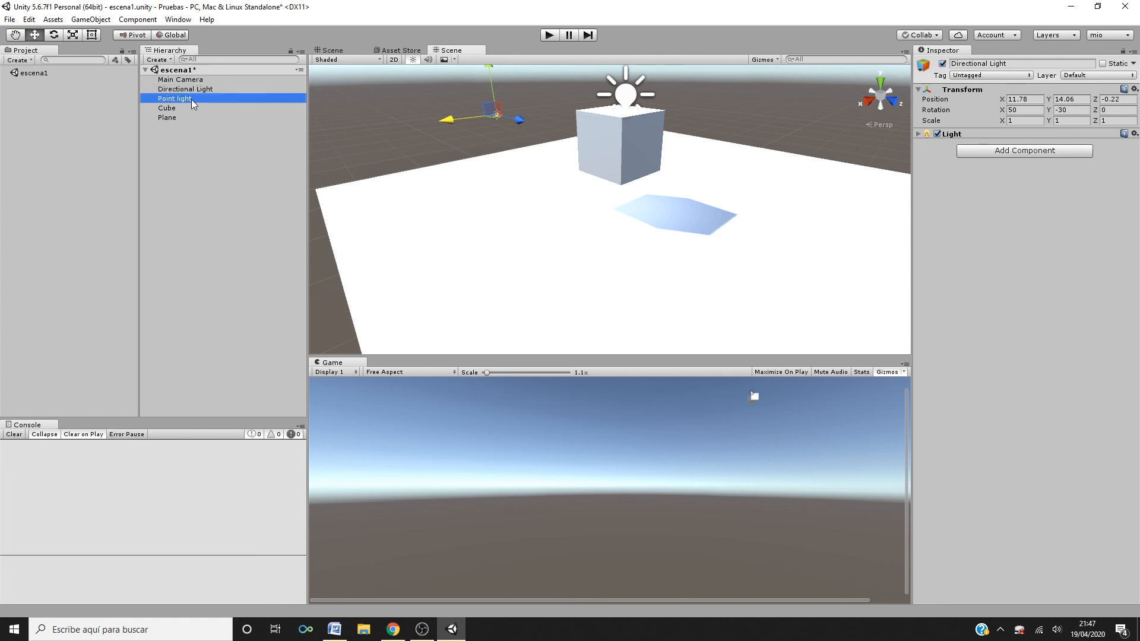
drag(559, 104, 510, 126)
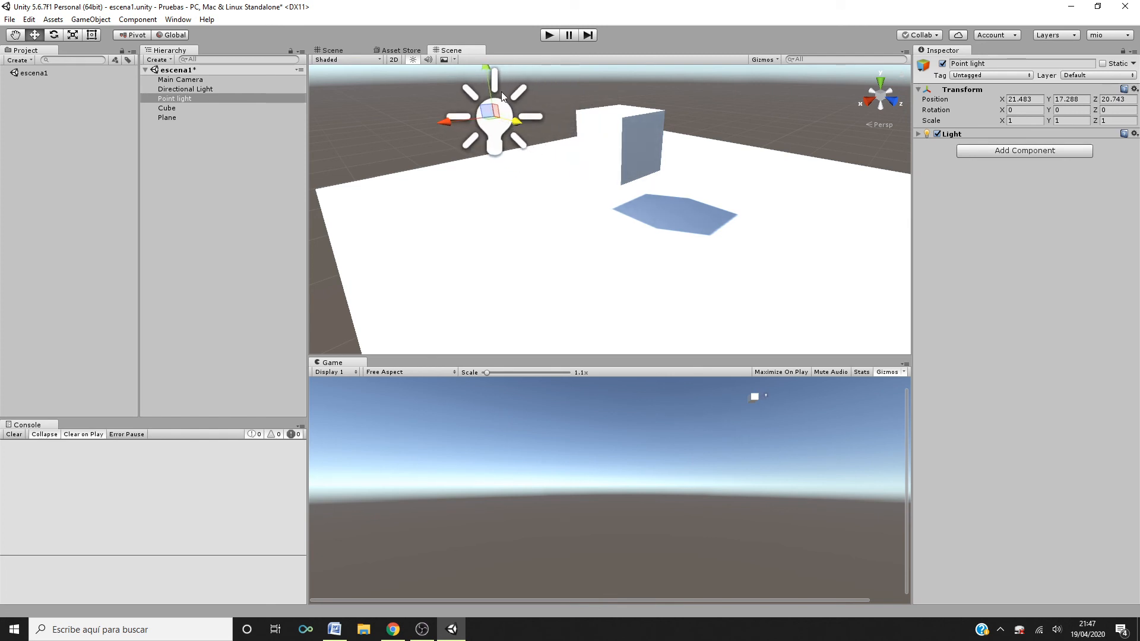
drag(489, 73, 554, 229)
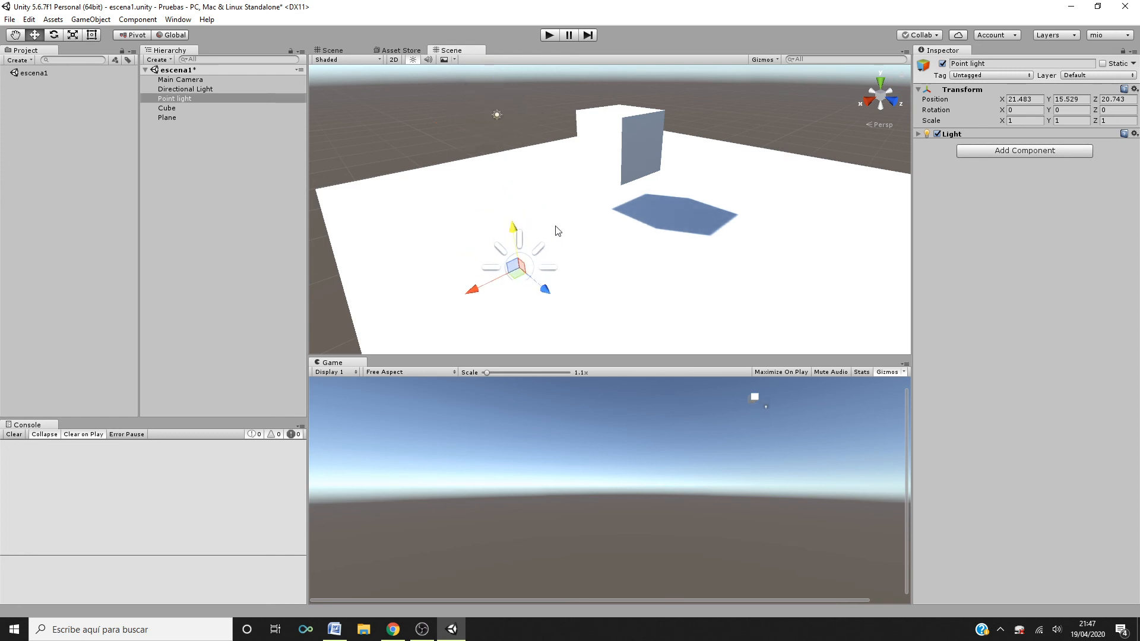
drag(478, 289, 719, 197)
drag(692, 142, 720, 110)
drag(668, 158, 677, 119)
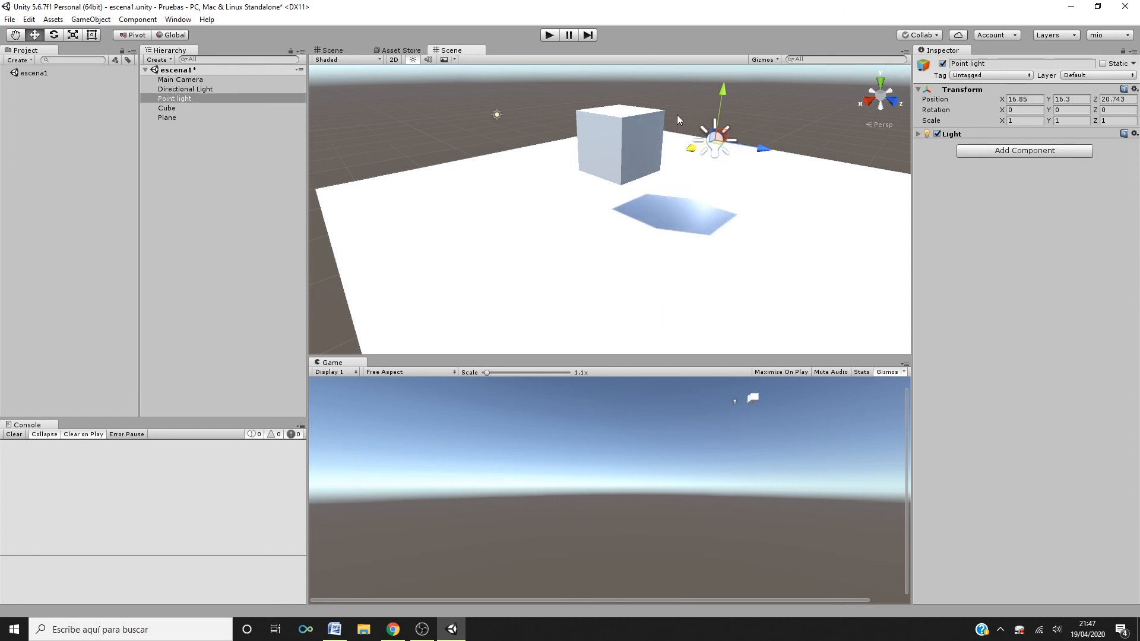